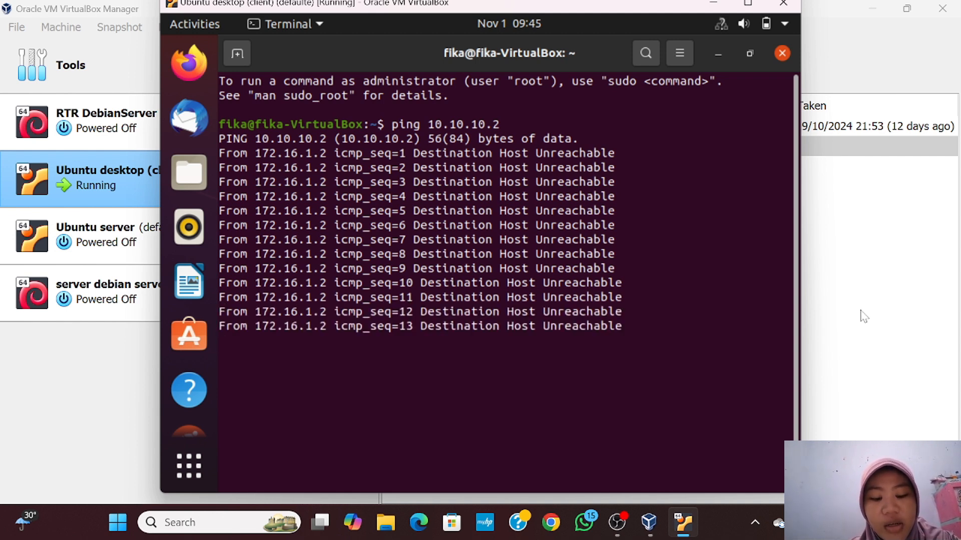
Stop the client's failing ping, then ping 10.10.10.3 from the Debian server VM
key("ctrl+c")
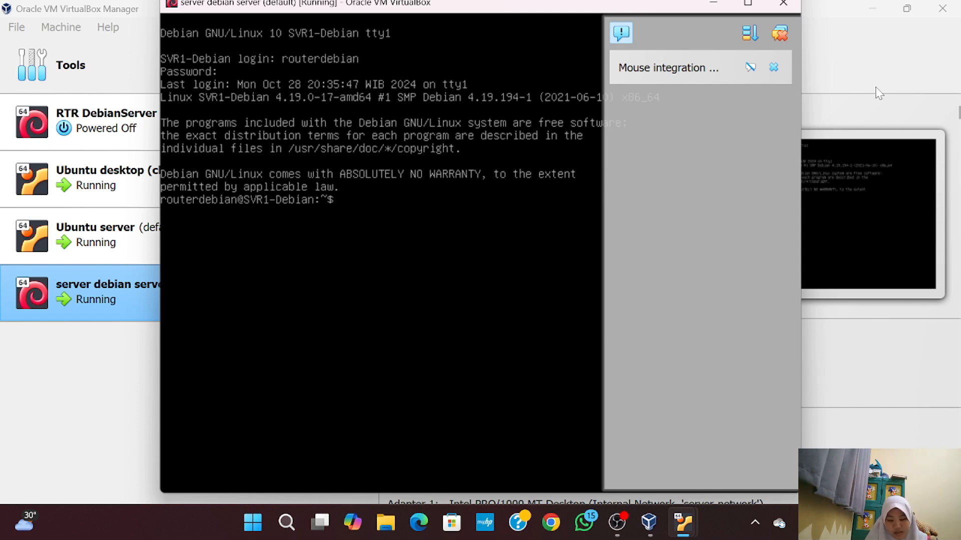
type("ping")
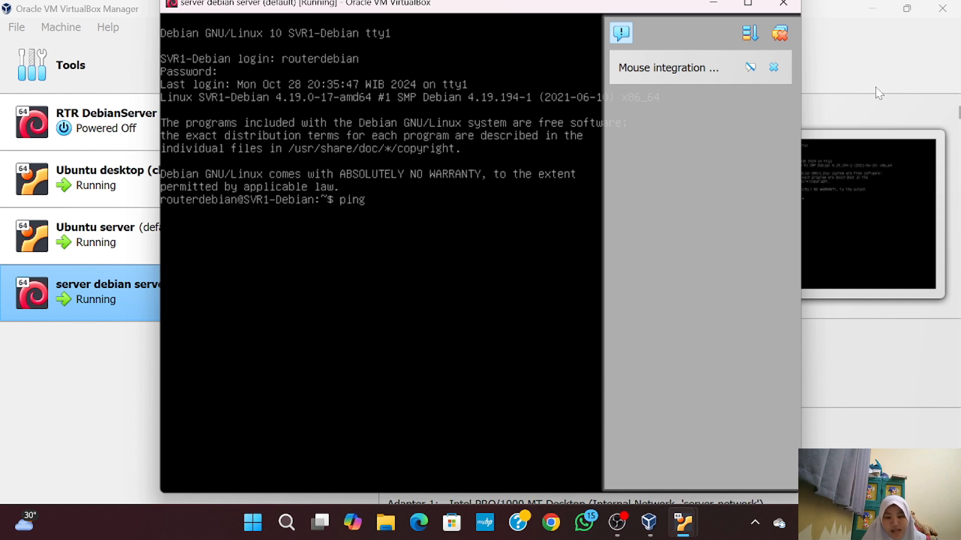
type(" 10.10.10.3")
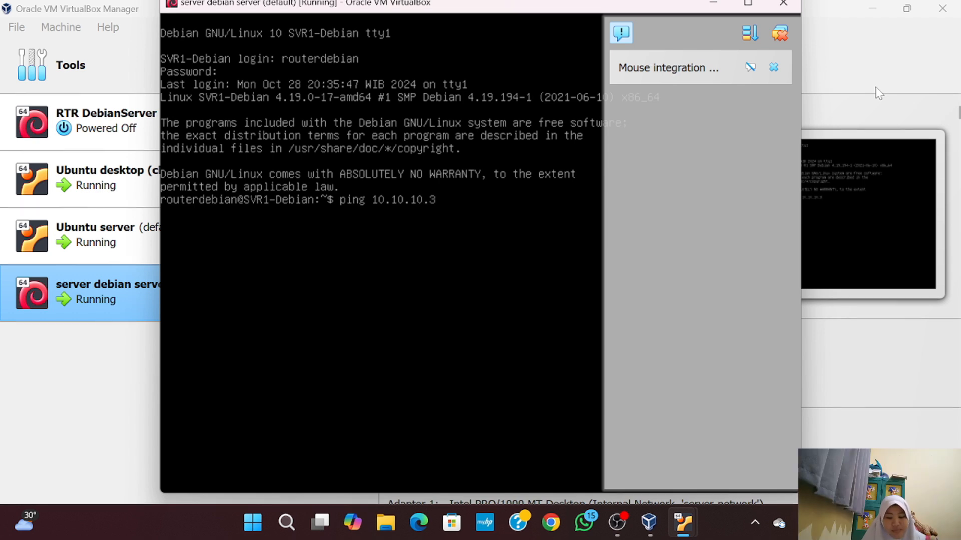
key("Return")
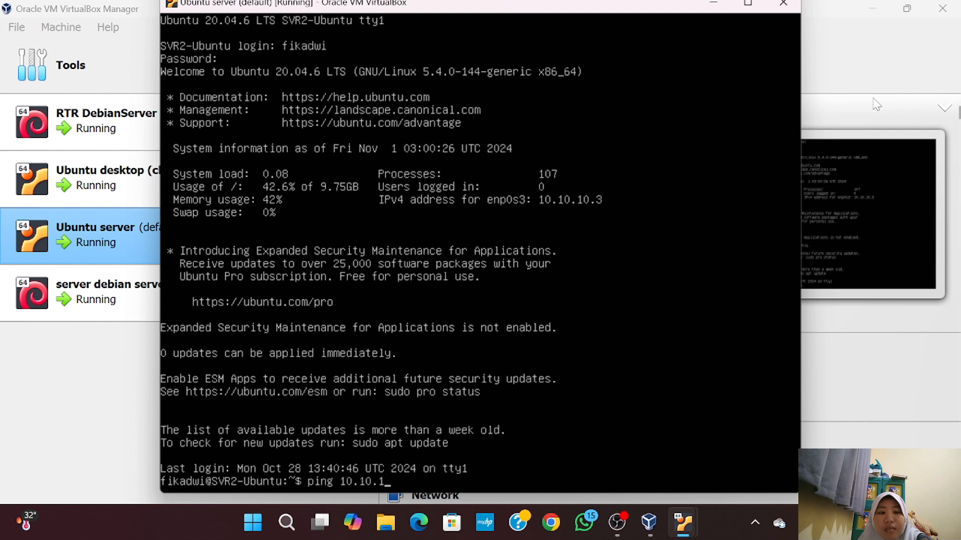
Ping 10.10.10.2 from the Ubuntu server, stop it, and select server debian server in the Manager
type("0.10.10")
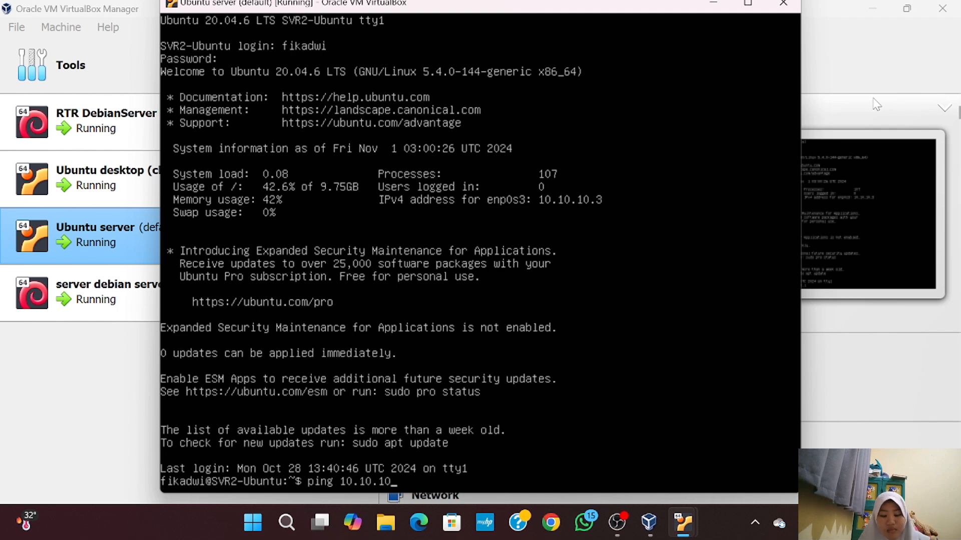
type(".2")
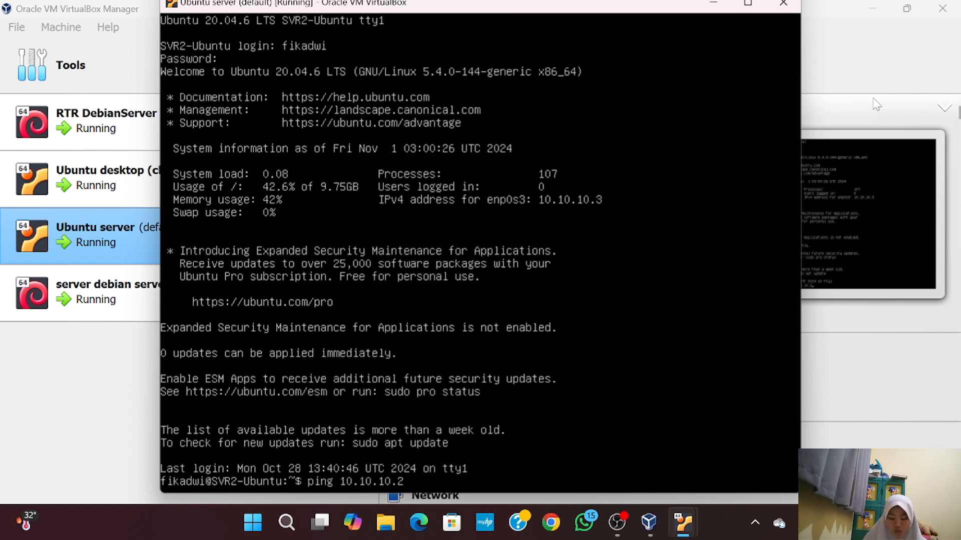
key("Return")
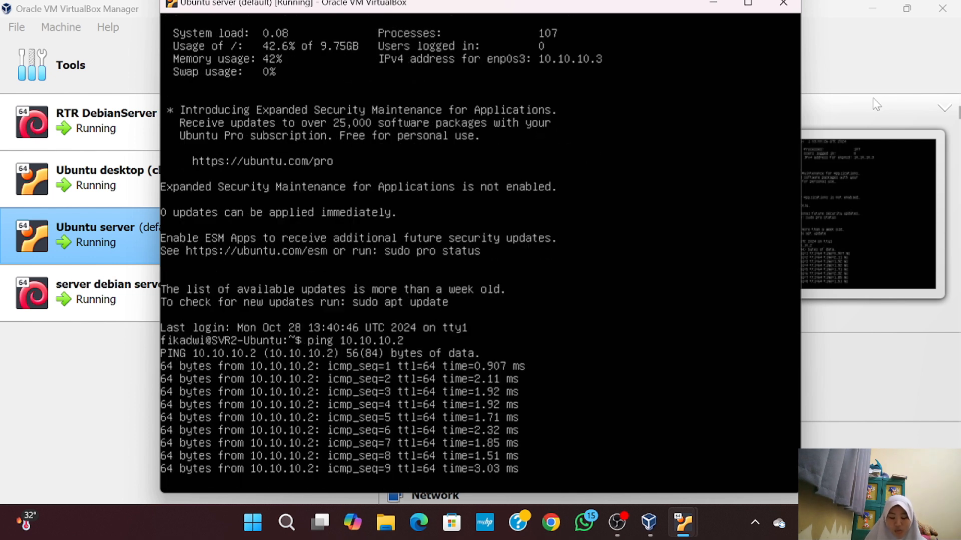
key("ctrl+c")
type("c")
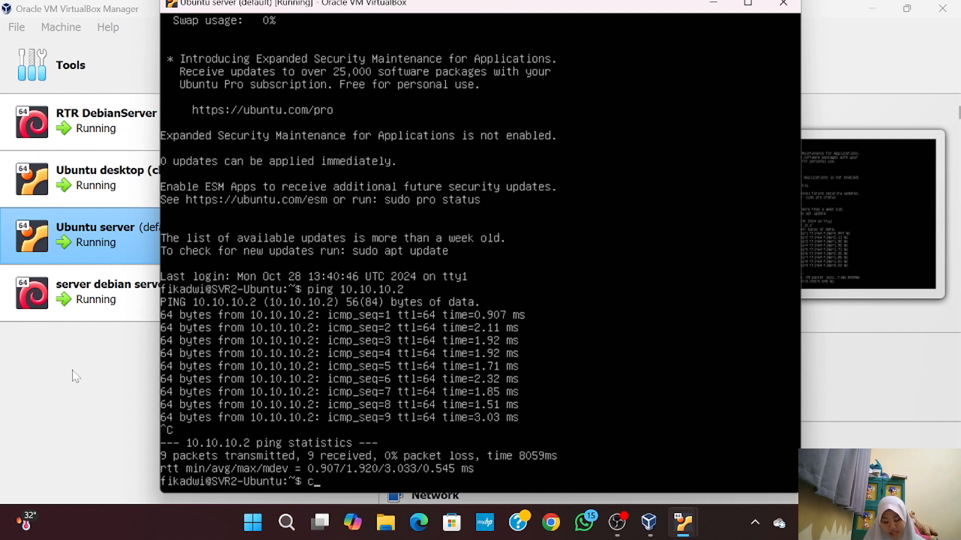
left_click(95, 315)
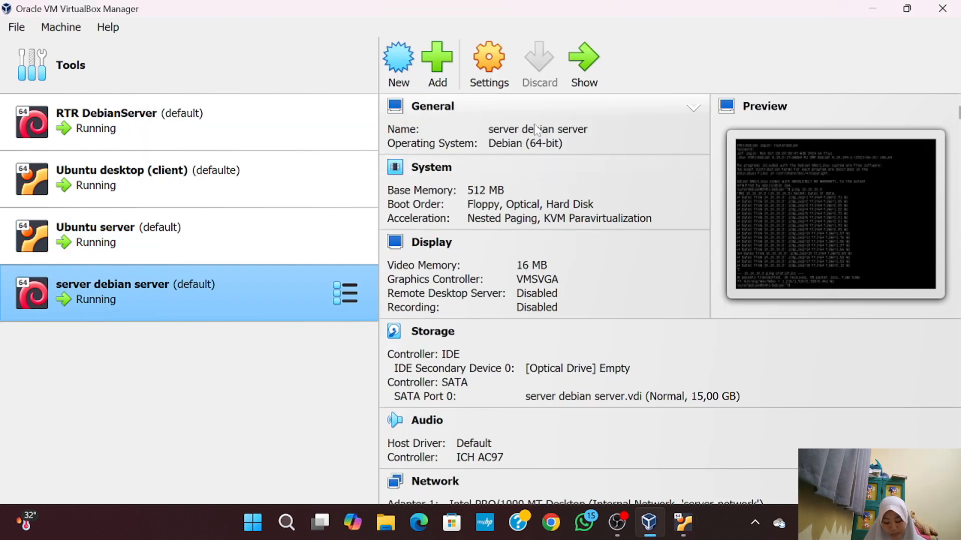
Bring up the VM console and enter the routerdebian login name and password
left_click(581, 75)
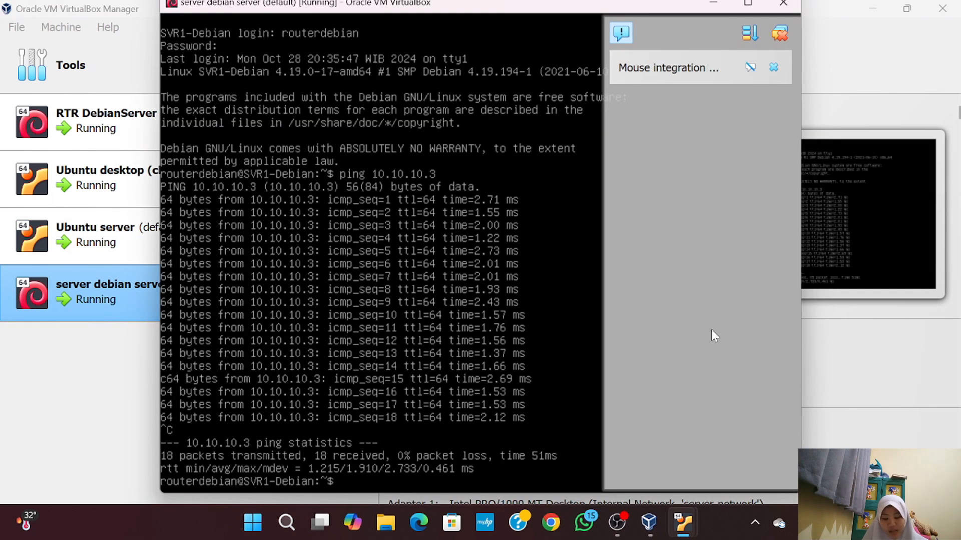
type("router deb")
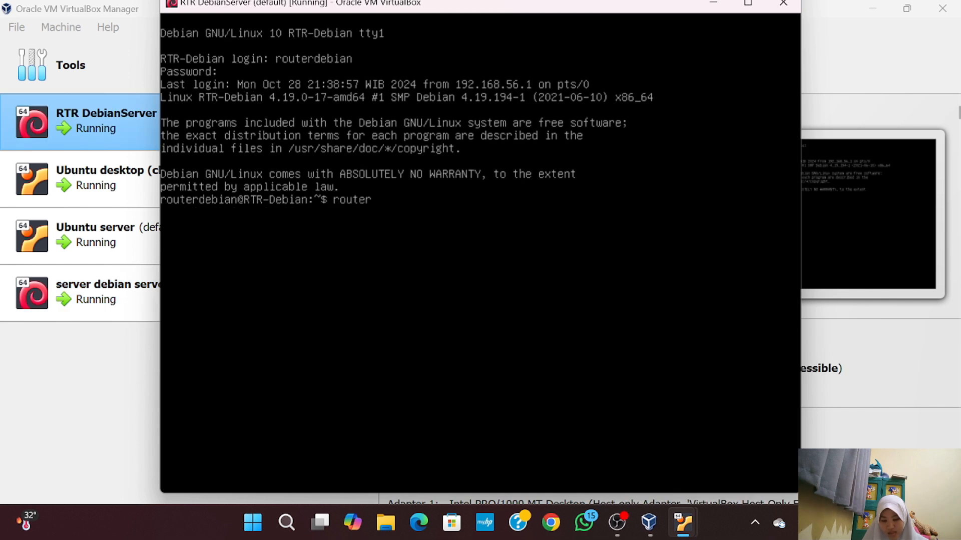
key("BackSpace")
key("BackSpace")
key("BackSpace")
key("BackSpace")
type("debian")
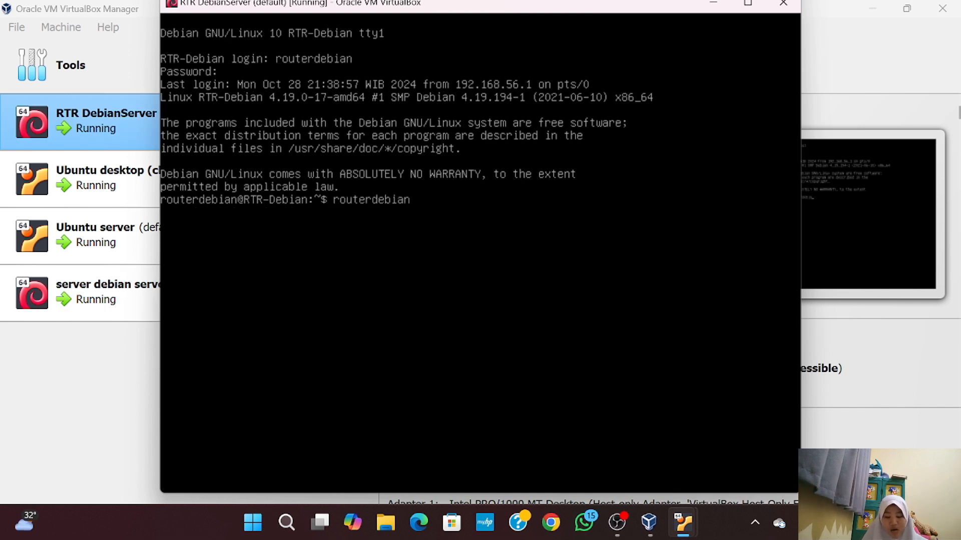
key("Return")
type("12345")
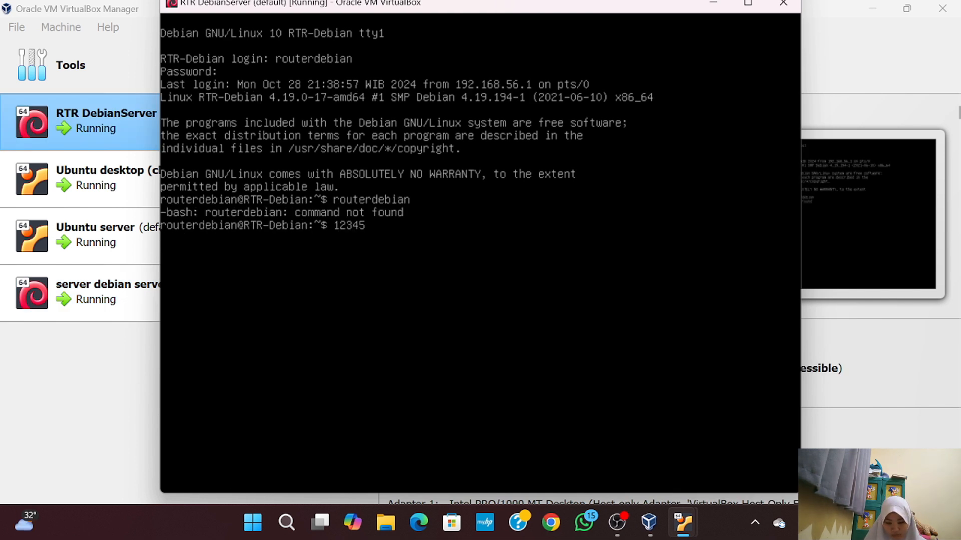
key("BackSpace")
key("BackSpace")
key("BackSpace")
key("BackSpace")
key("BackSpace")
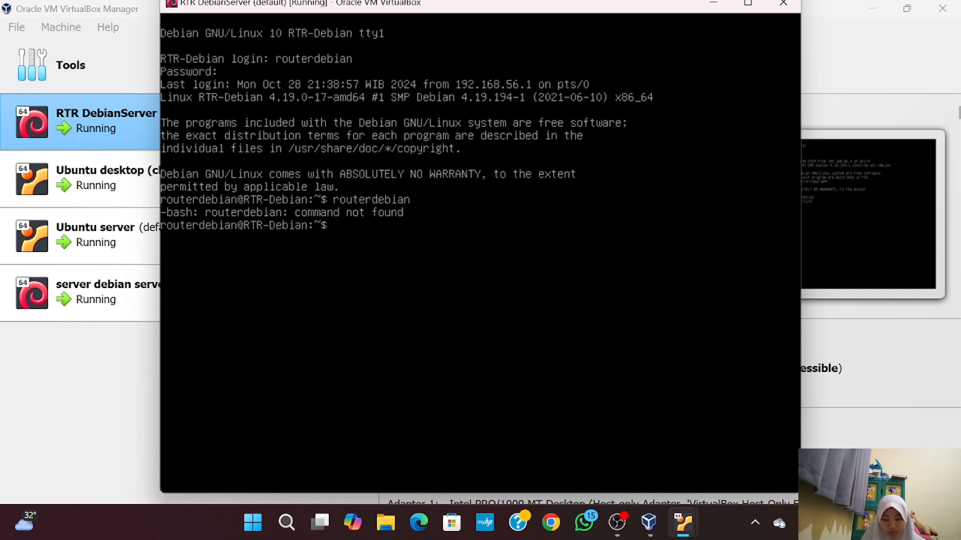
Switch to the root account with su - and the root password
type("su -")
key("Return")
type("12345")
key("Return")
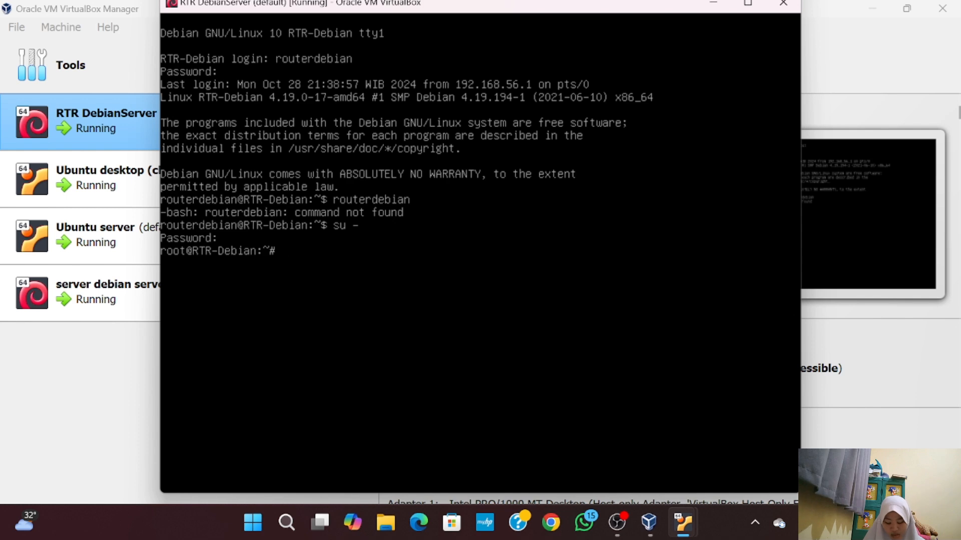
type("nano ")
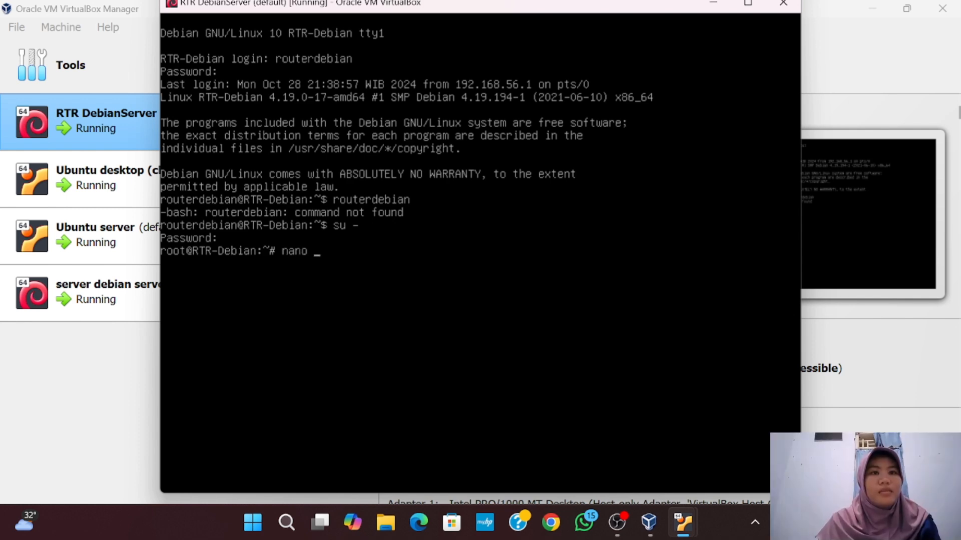
type("/et")
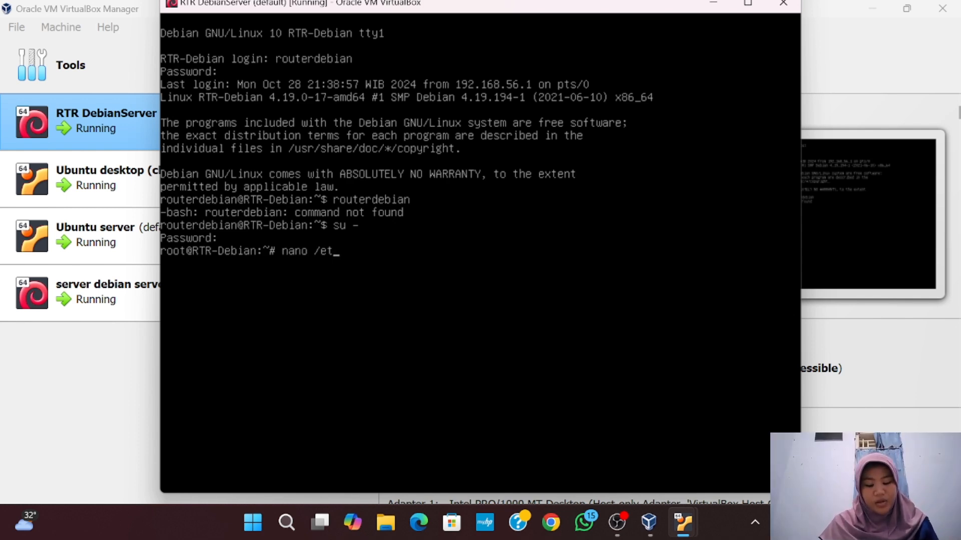
type("c")
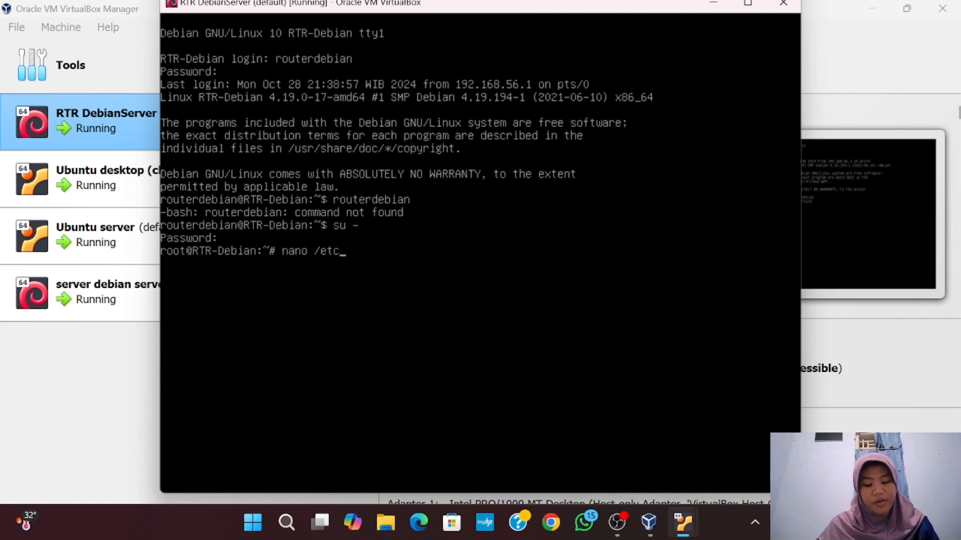
Uncomment net.ipv4.ip_forward=1 in /etc/sysctl.conf and save the file
type("s")
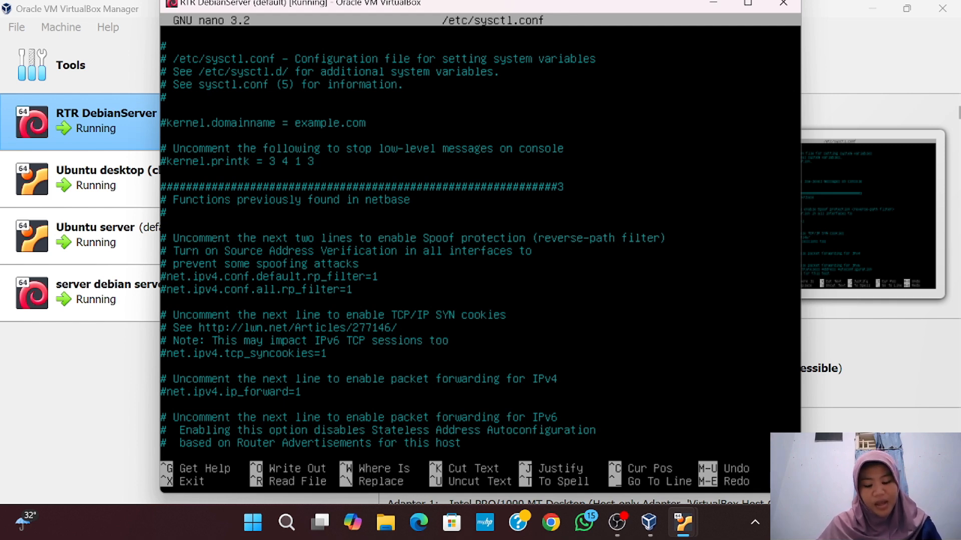
key("Down")
key("Down")
key("Down")
key("Down")
key("Down")
key("Down")
key("Down")
key("Down")
key("Down")
key("Down")
key("Down")
key("Down")
key("Down")
key("Down")
key("Down")
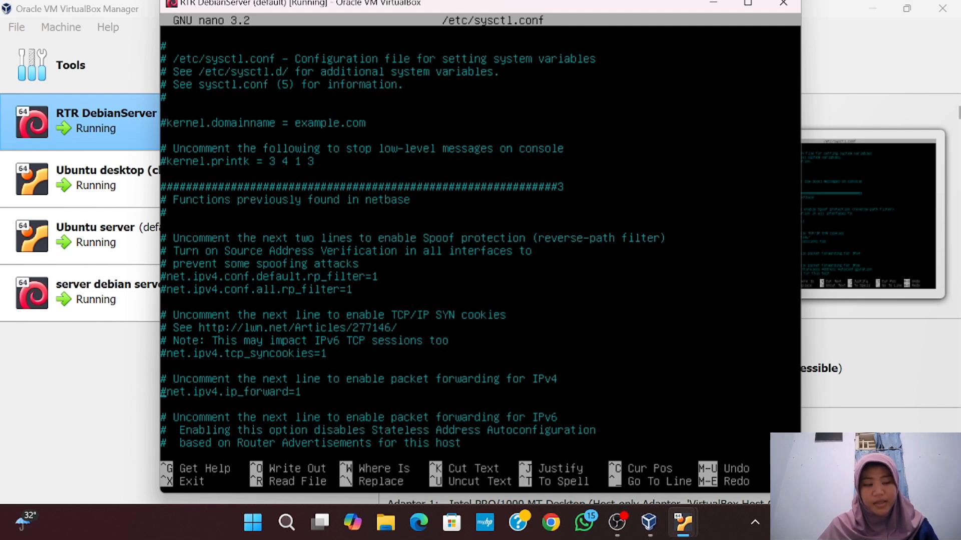
key("Delete")
key("BackSpace")
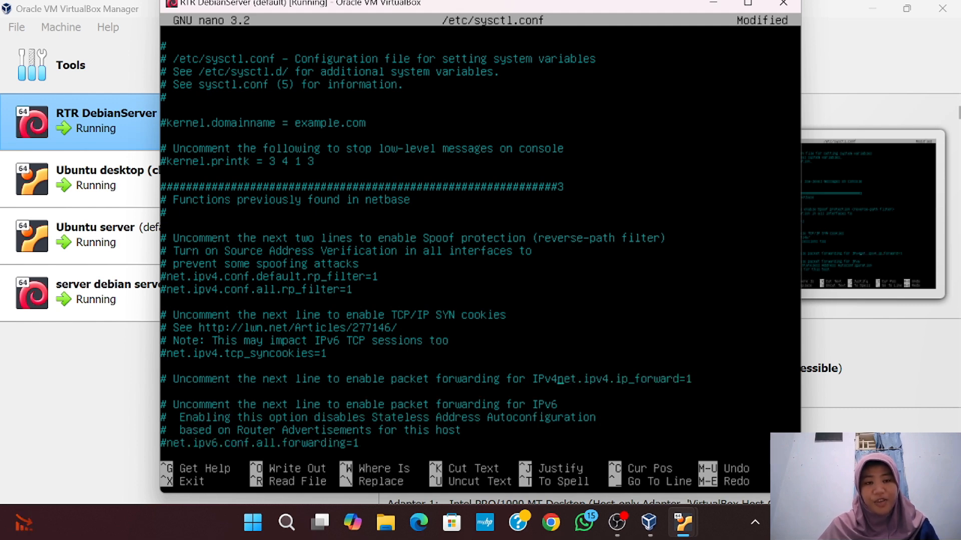
key("Return")
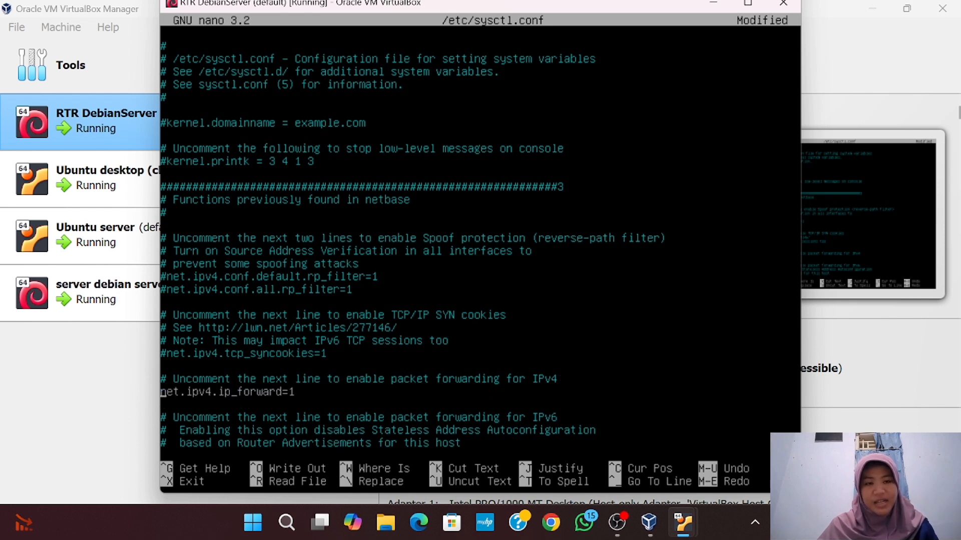
key("ctrl+x")
key("y")
key("Return")
Reopen /etc/sysctl.conf to check it, then apply it with sysctl -p
type("nano /et")
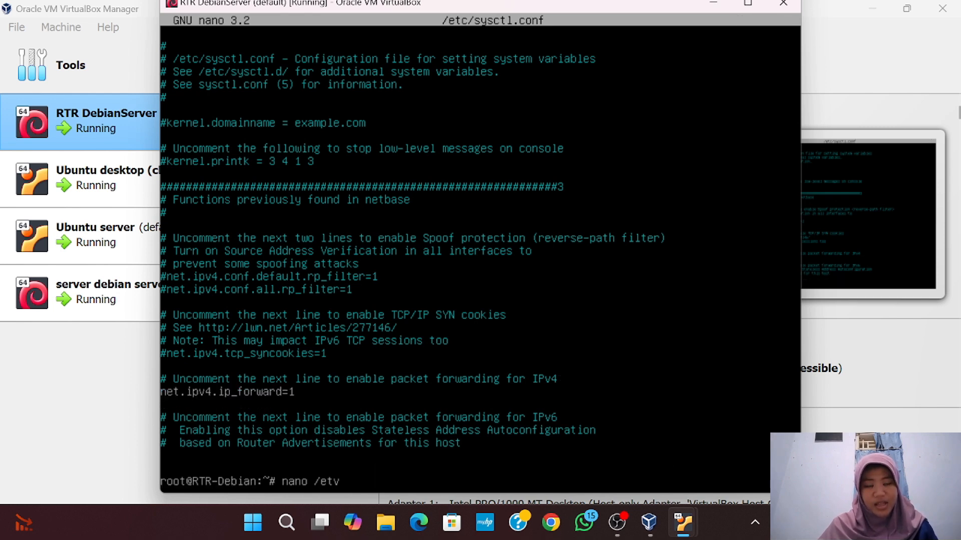
type("c/")
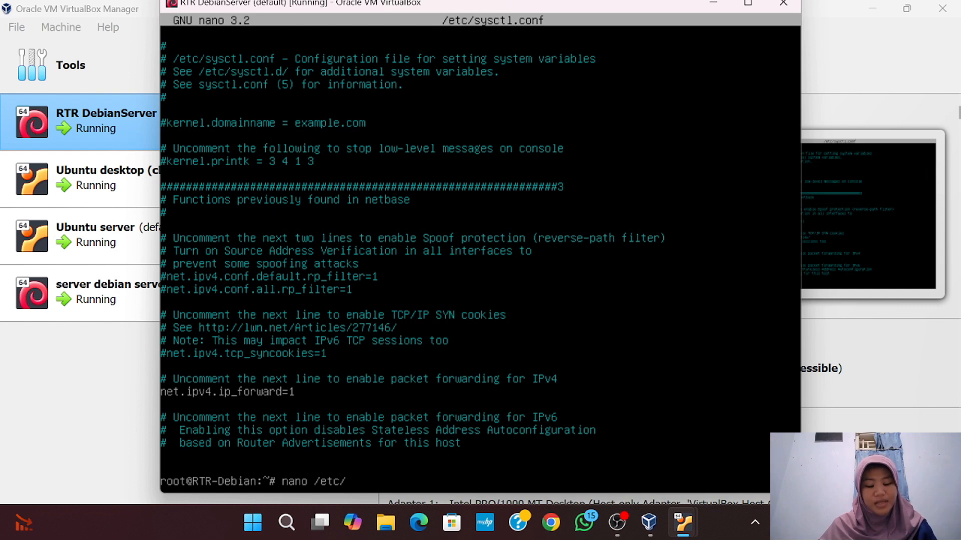
type("sy")
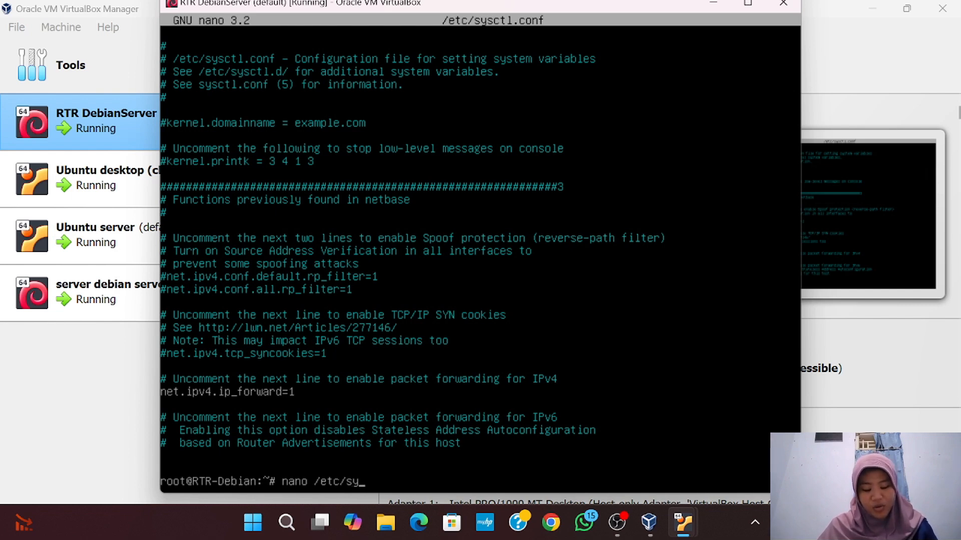
type("sctl")
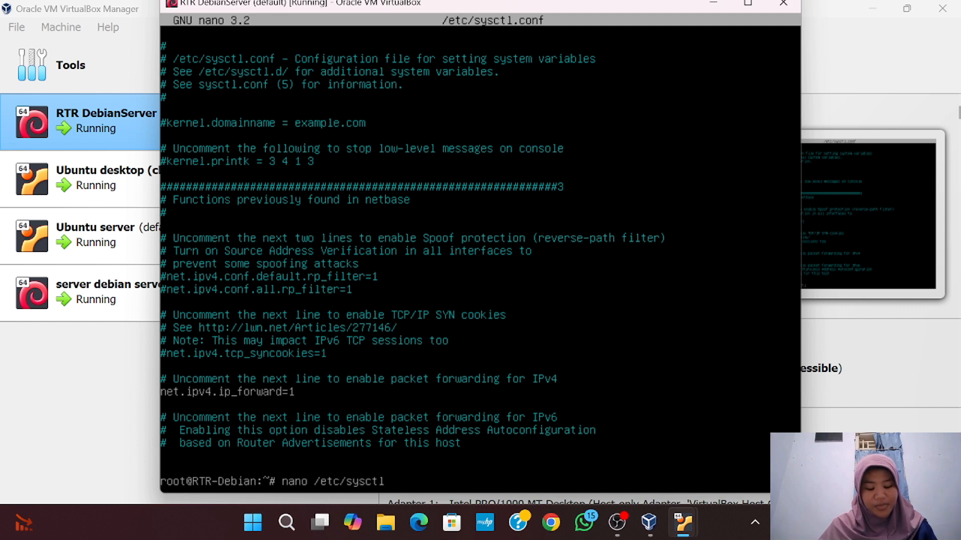
type(".conf")
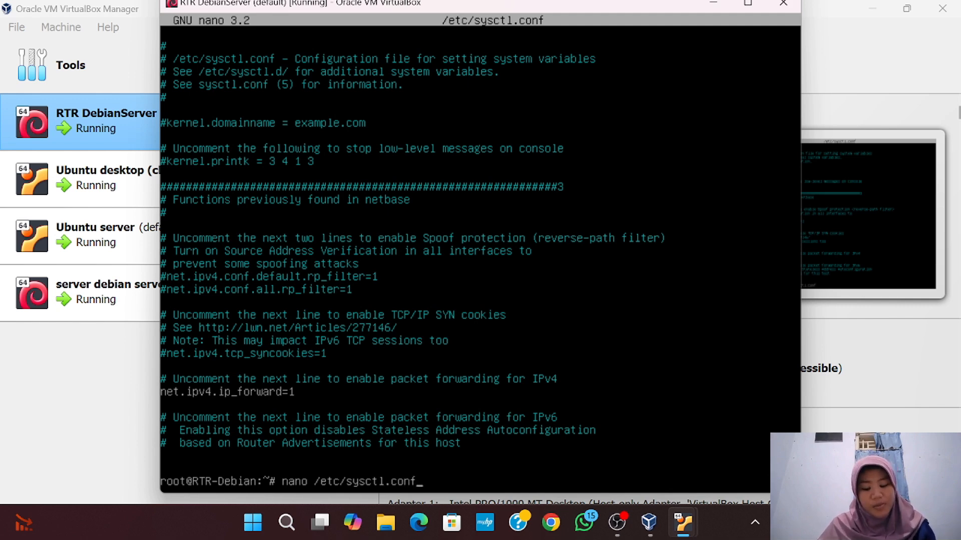
key("Return")
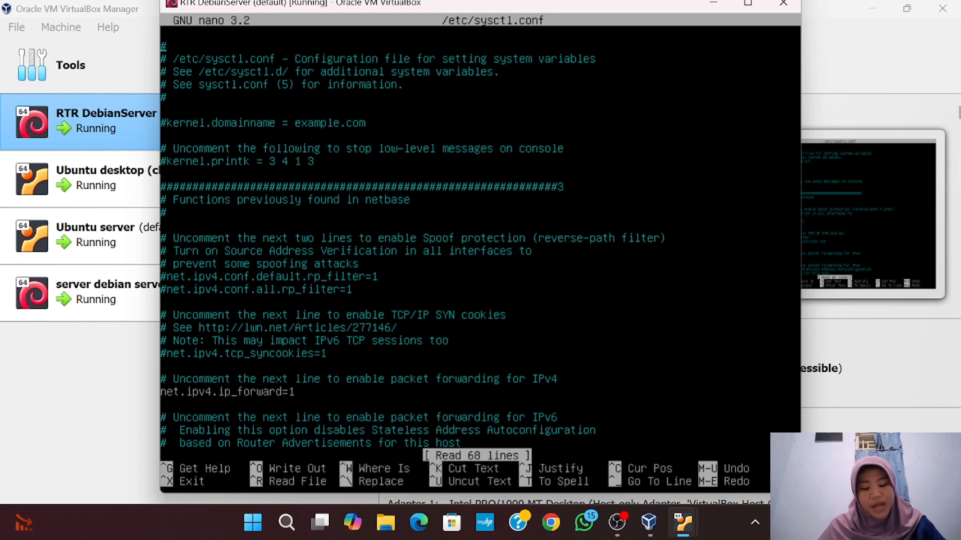
key("ctrl+x")
type("sysctl")
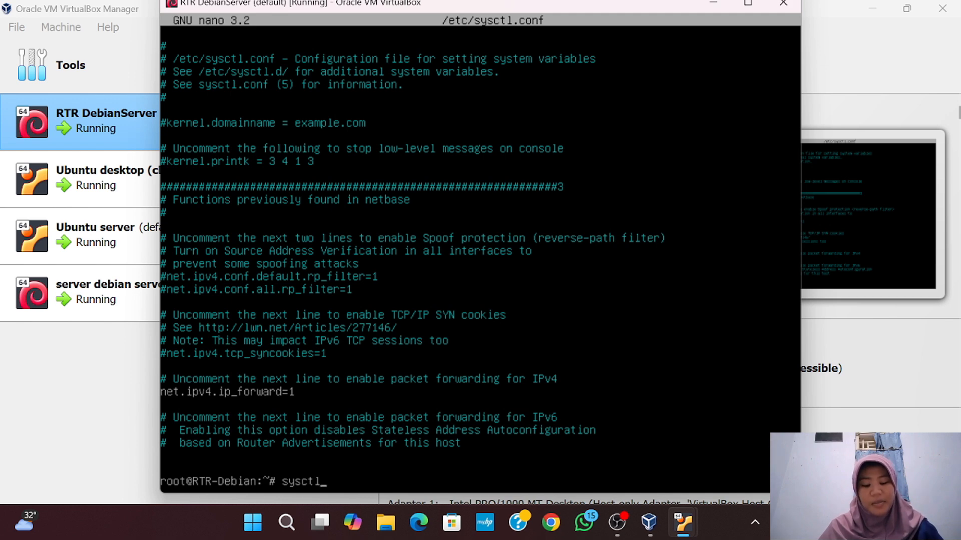
type("-p")
key("Return")
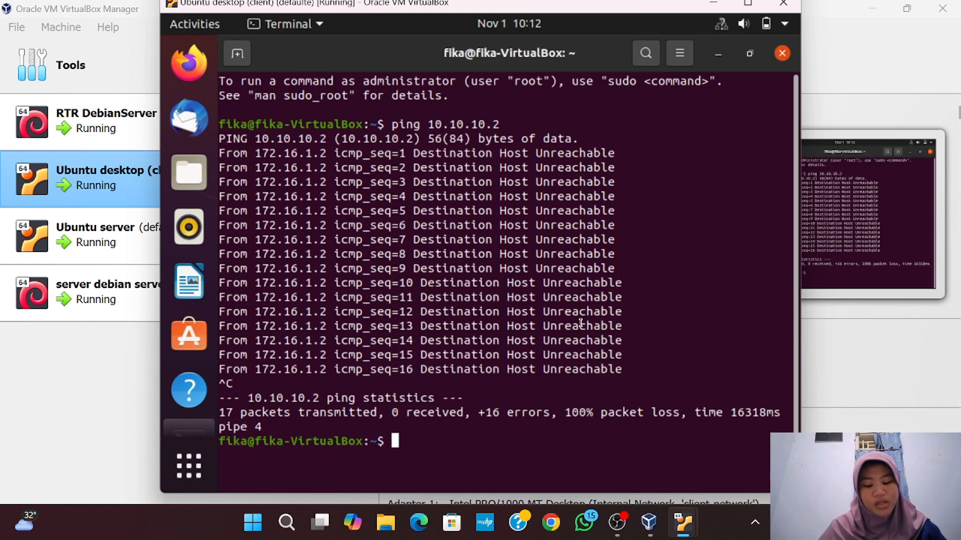
Ping 10.10.3 from the Ubuntu desktop client and stop it once it fails
type("ping")
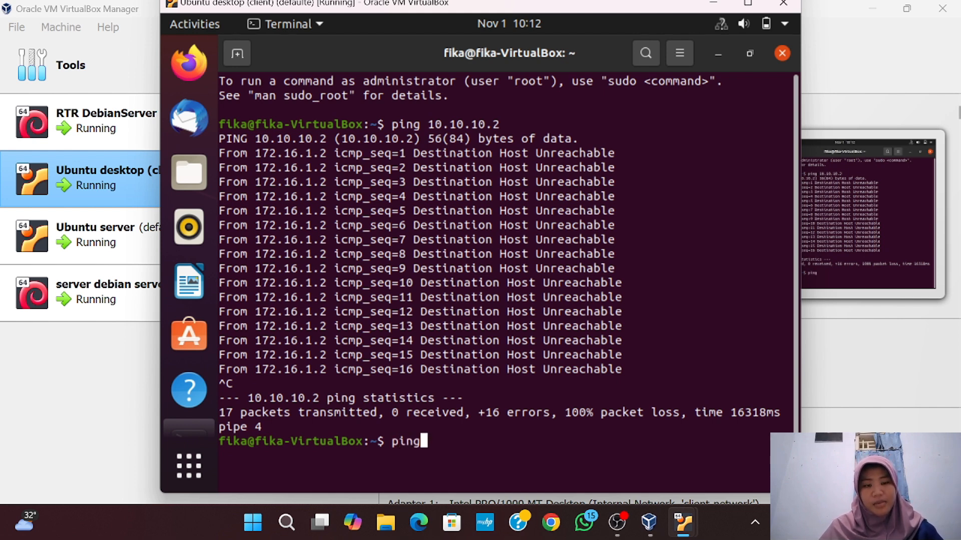
type("1")
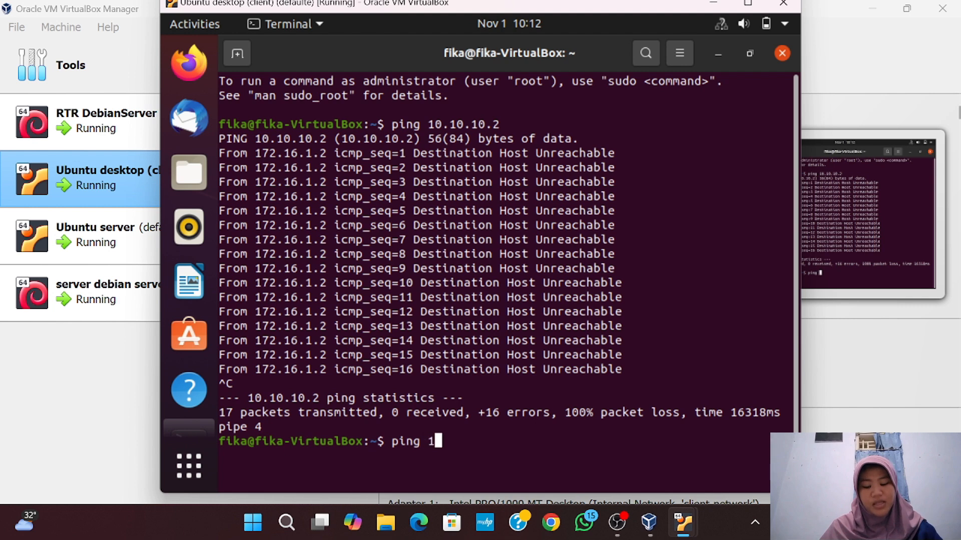
type("0.10.")
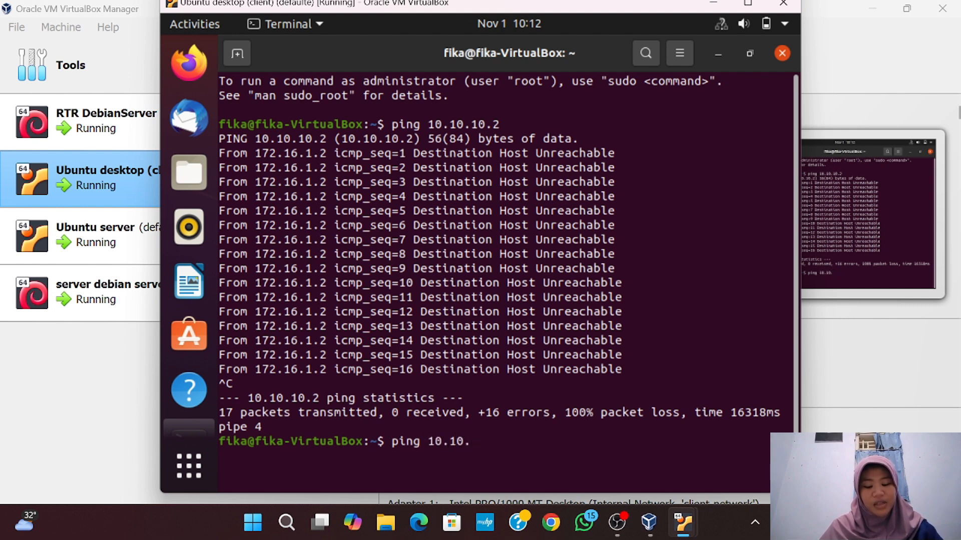
type("3")
key("Return")
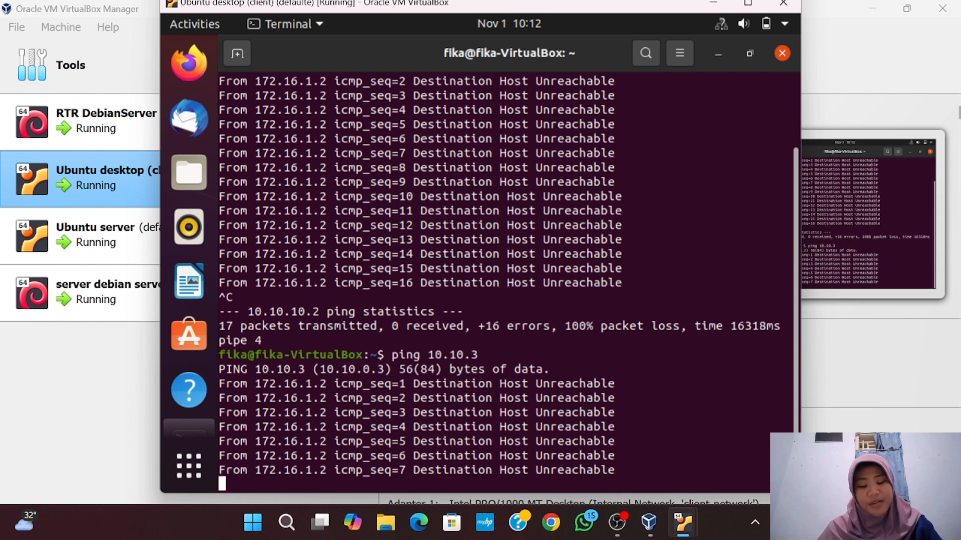
key("ctrl+c")
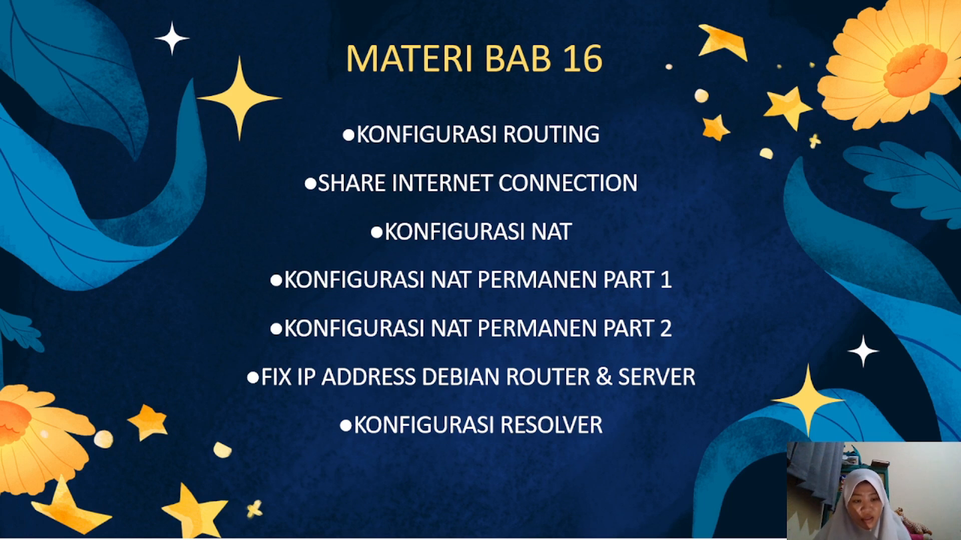
Advance from the MATERI BAB 16 slide to the network topology diagram
key("Right")
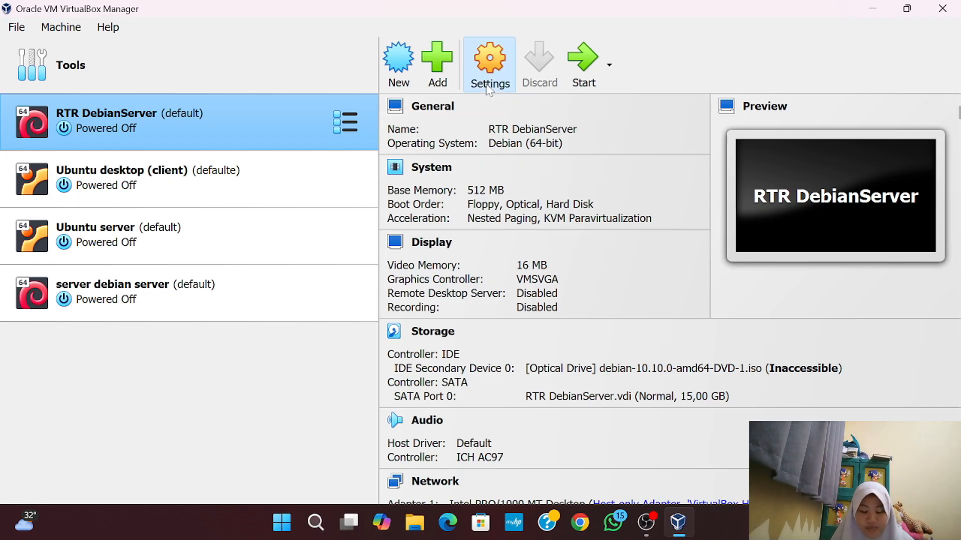
Show RTR DebianServer's Network settings with Adapter 1 on the host-only adapter
left_click(488, 82)
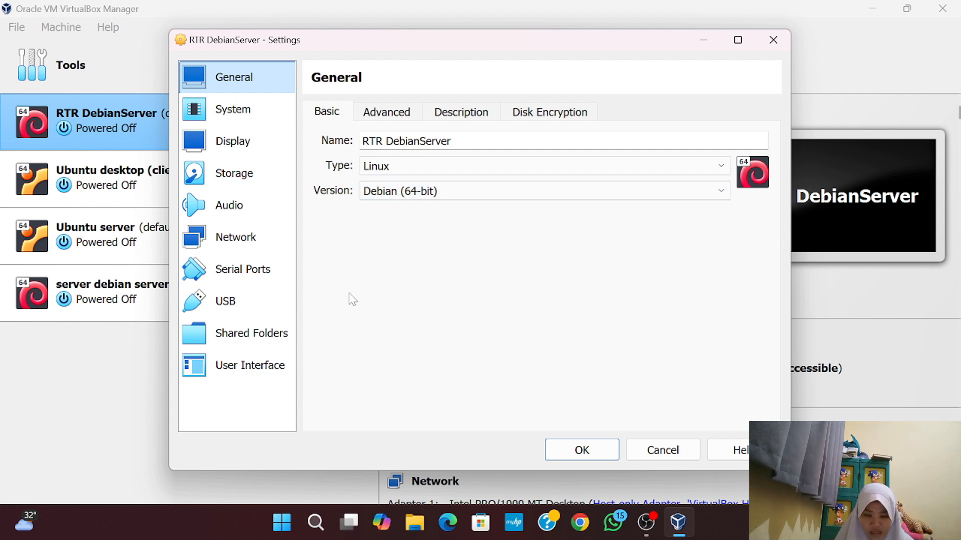
left_click(266, 246)
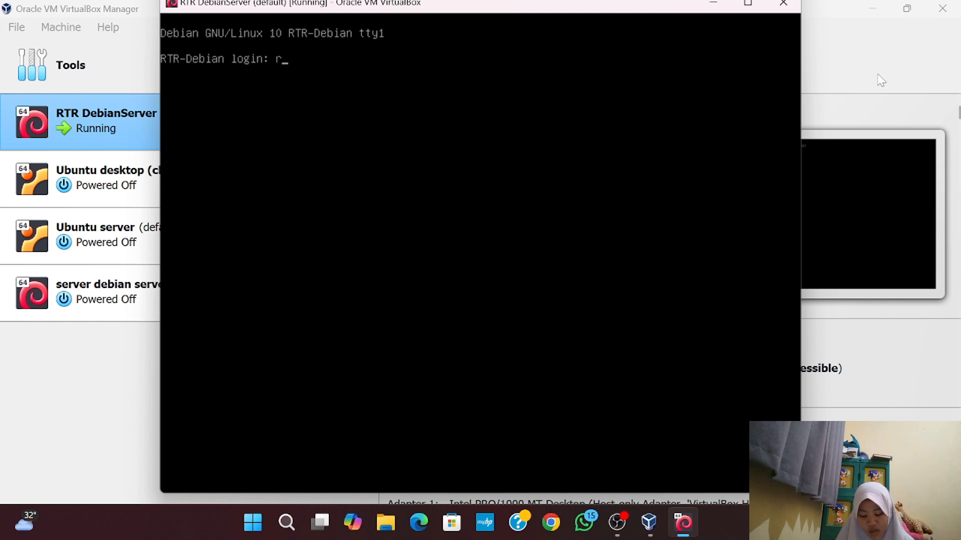
Log into RTR-Debian as routerdebian, correcting the mistyped username first
type("ot")
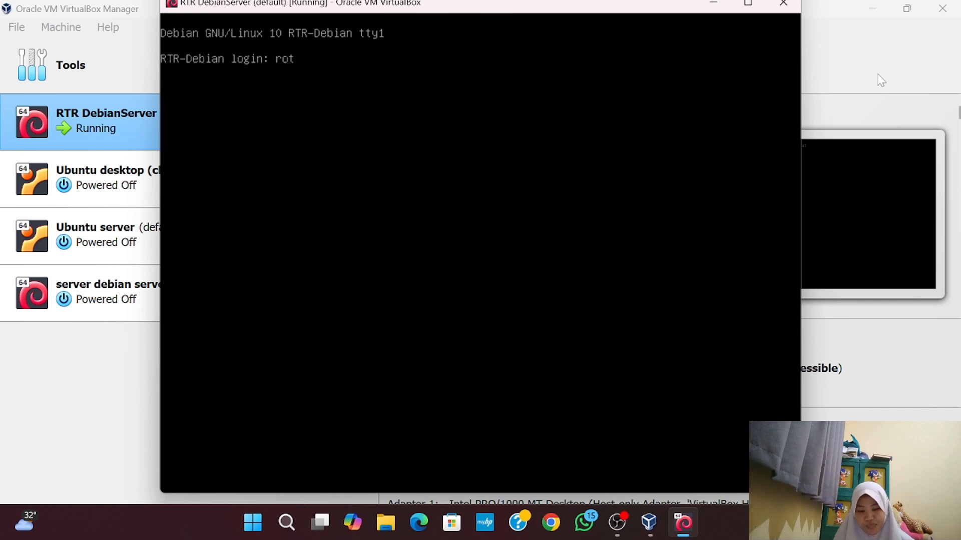
type("erdebian")
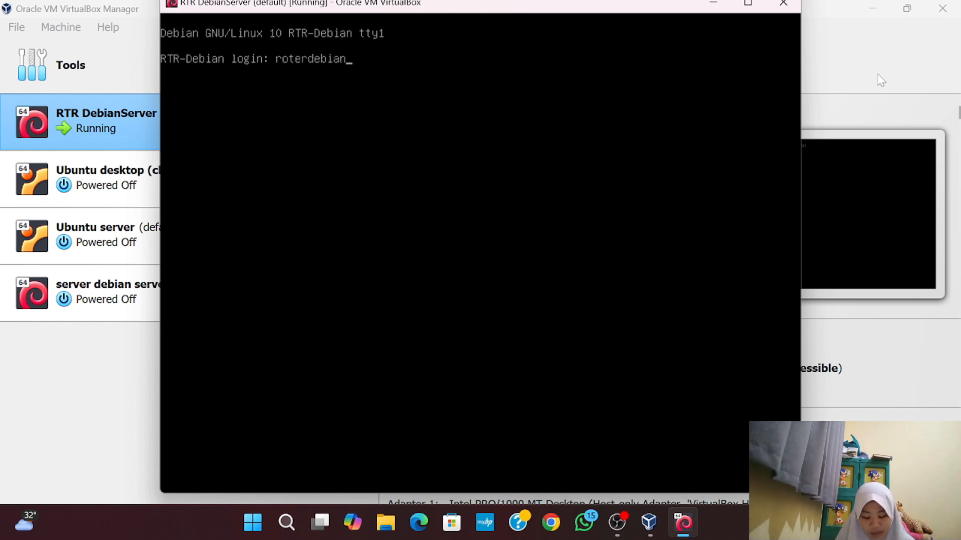
key("Return")
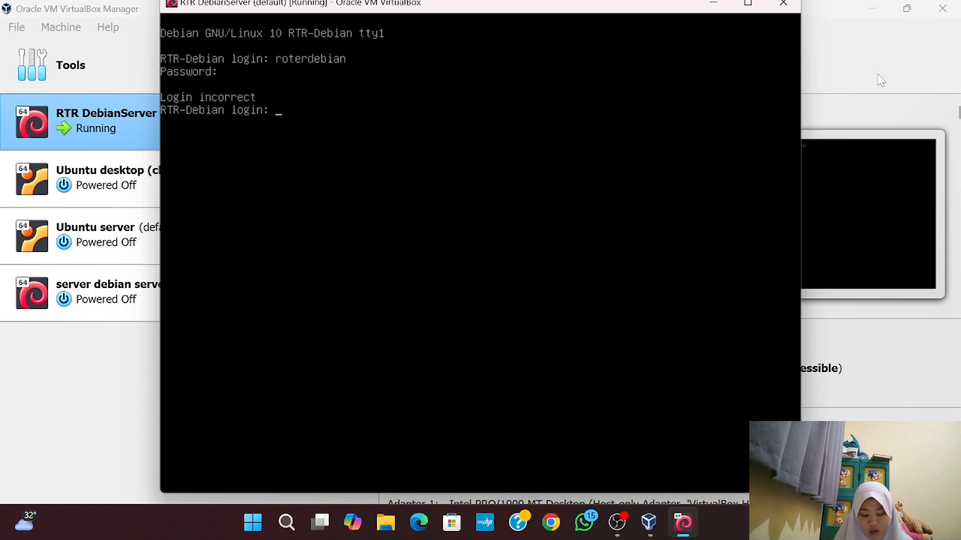
type("rout")
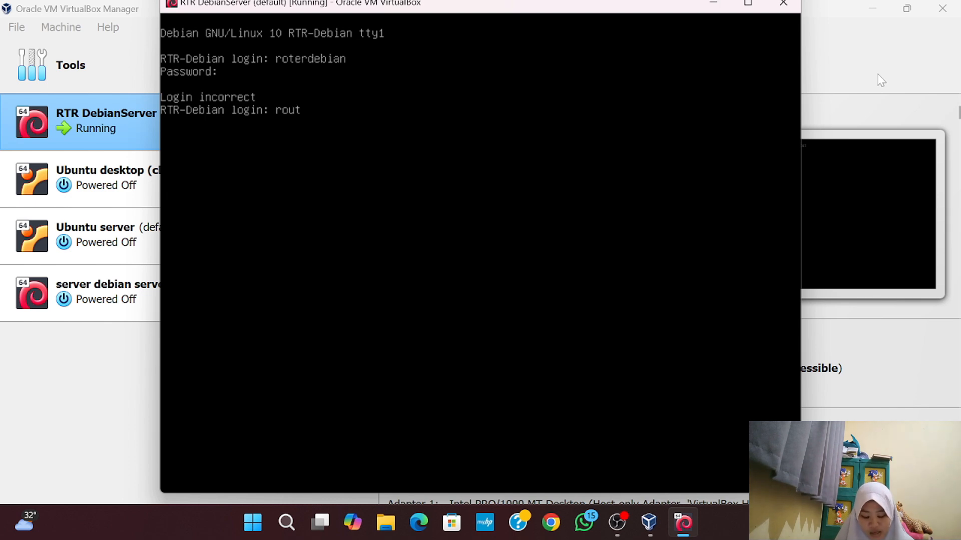
type("erdebian")
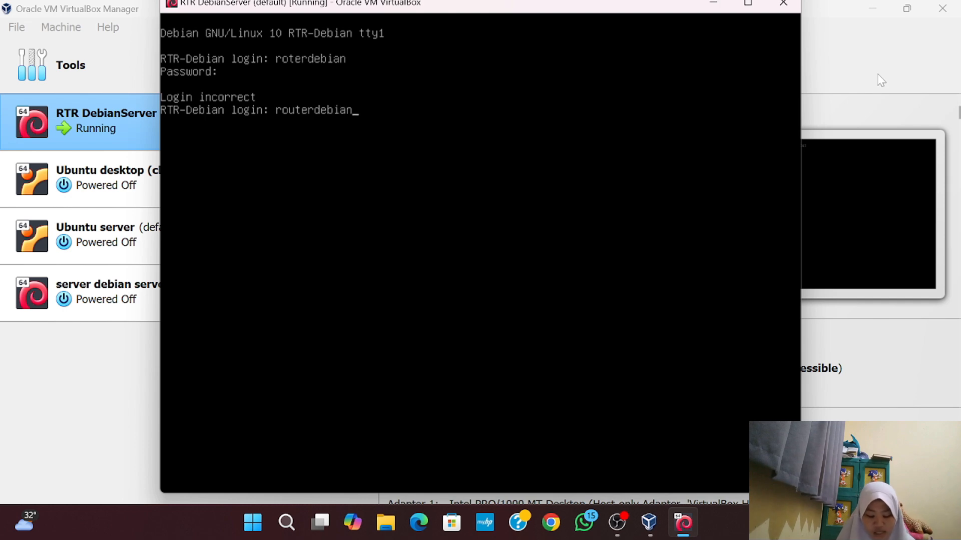
key("Return")
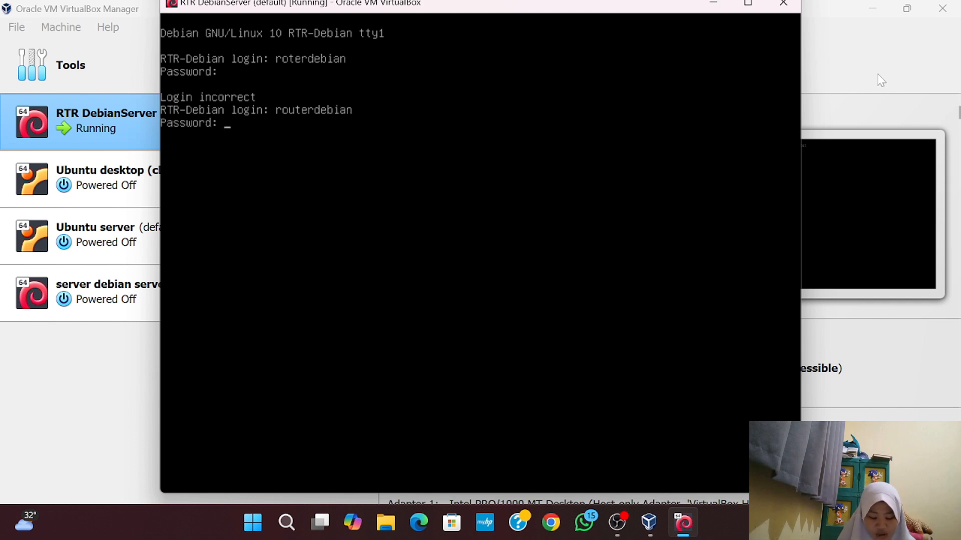
key("Return")
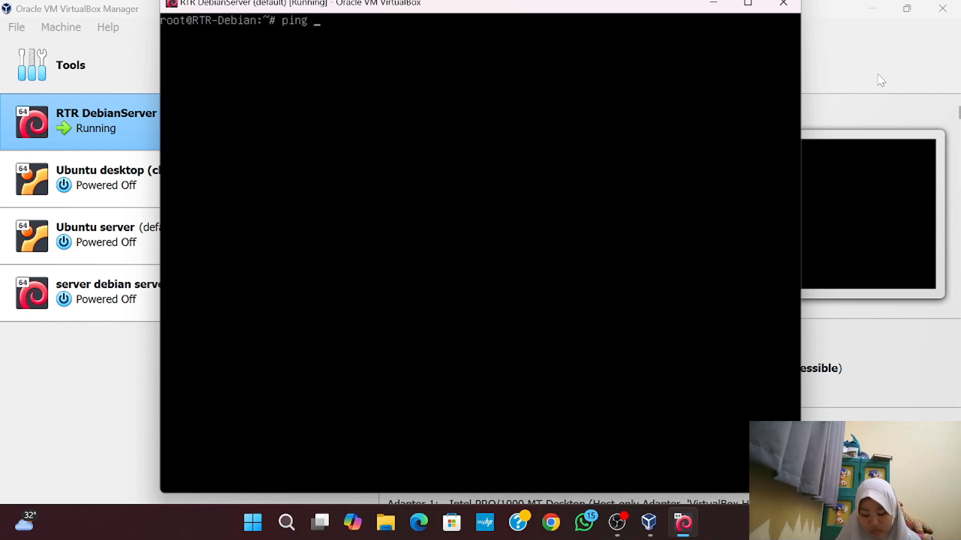
Start ping 8.8.8.8 on the router and return to the VirtualBox Manager
type("8")
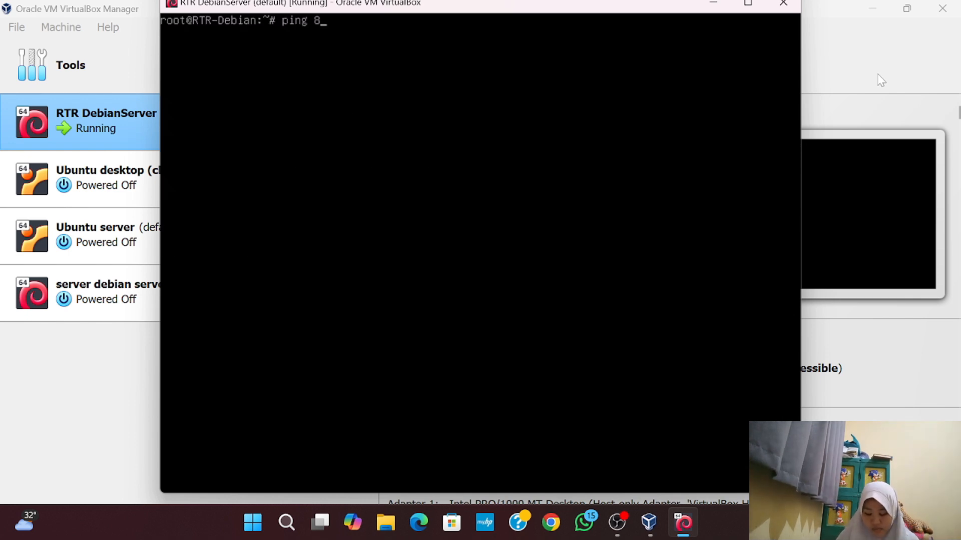
type(".8.")
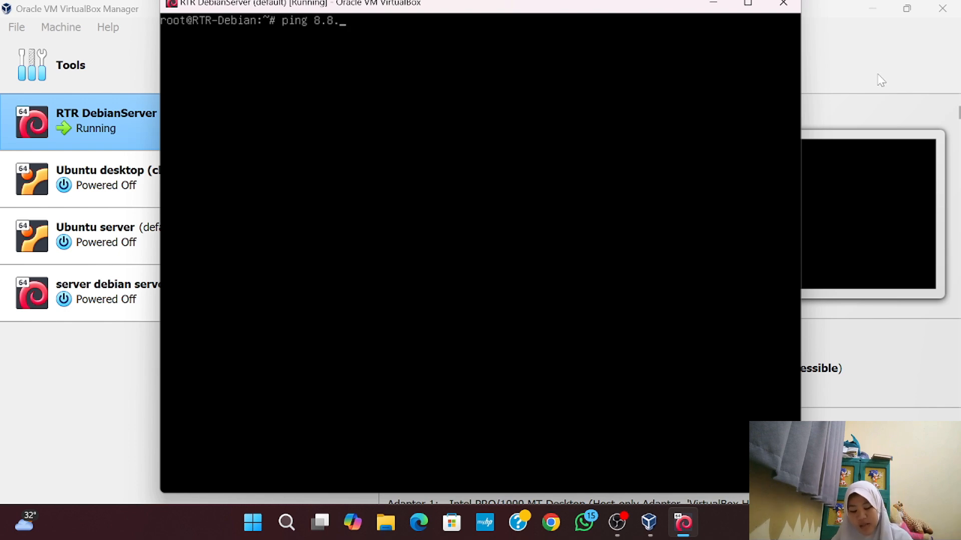
type("8.8")
key("Return")
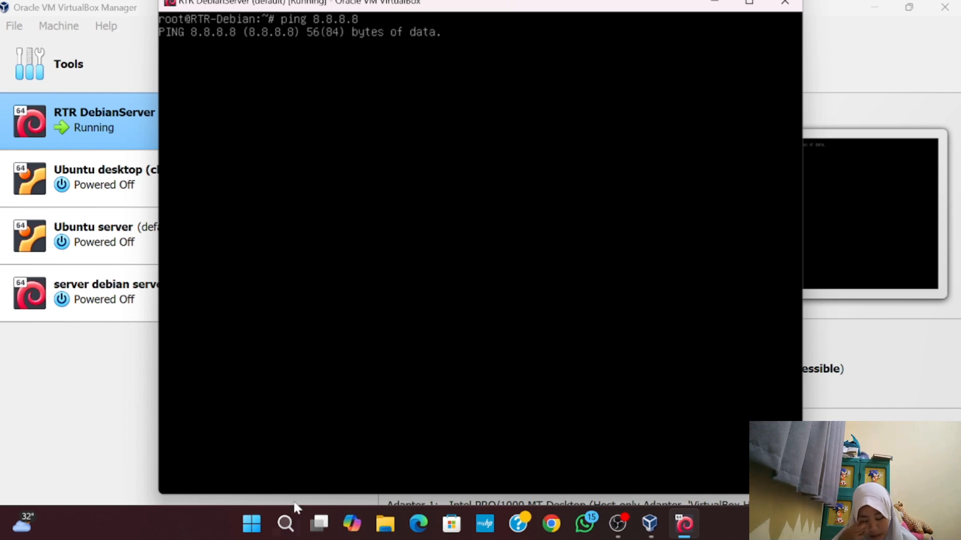
left_click(98, 403)
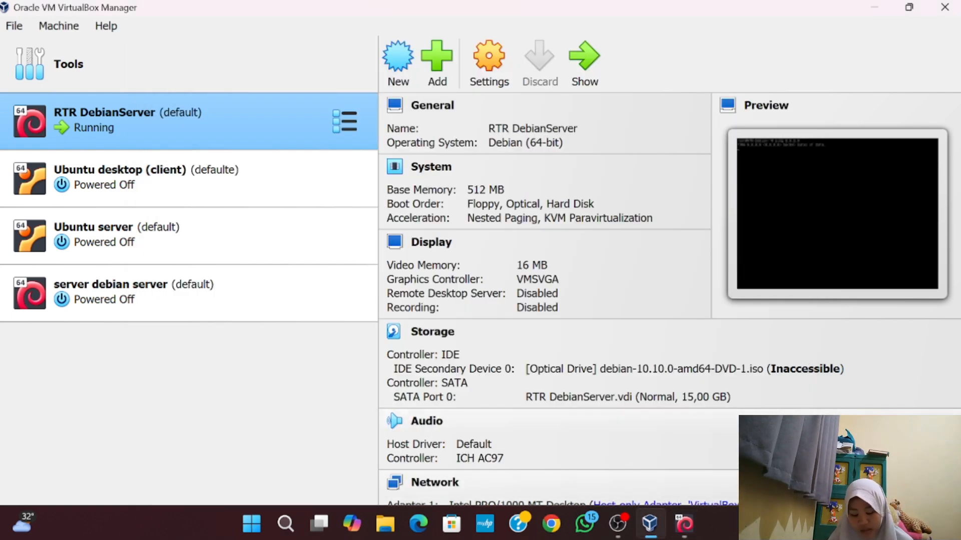
Reach the Network Connections adapter list via Network and Internet and Network and Sharing Center
left_click(845, 523)
left_click(276, 402)
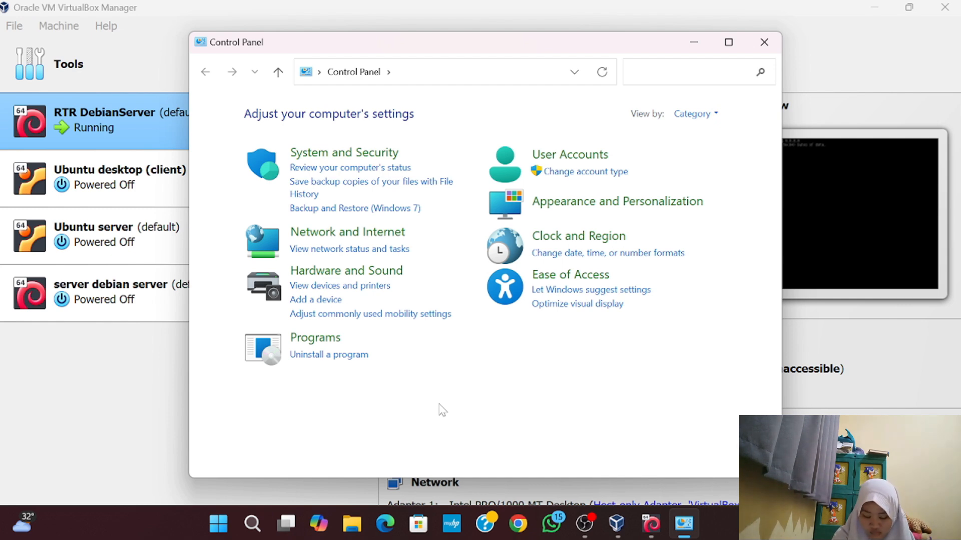
left_click(387, 237)
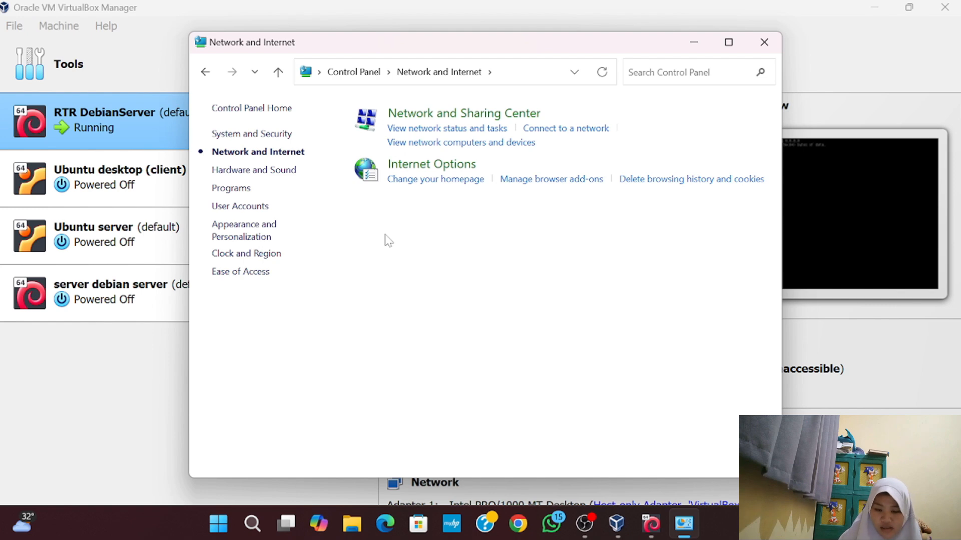
left_click(460, 120)
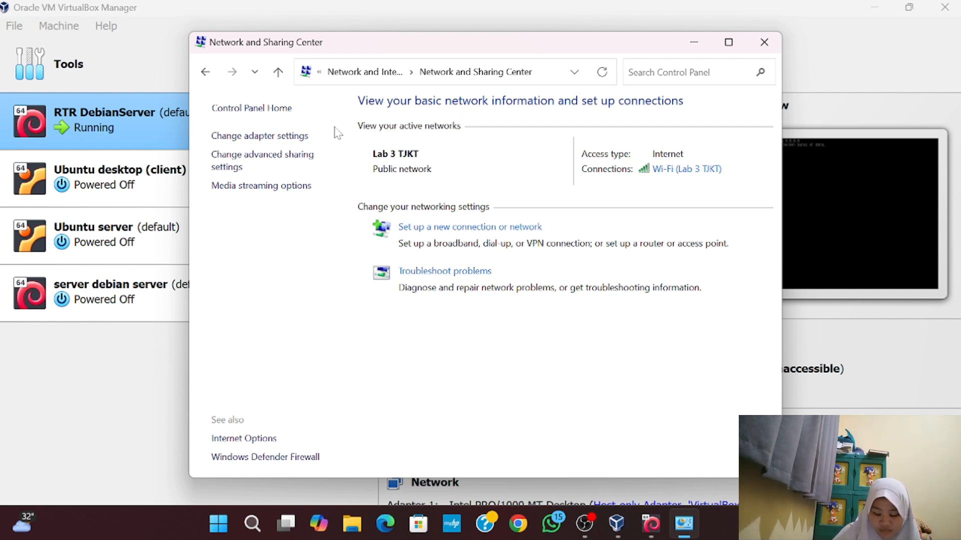
left_click(287, 136)
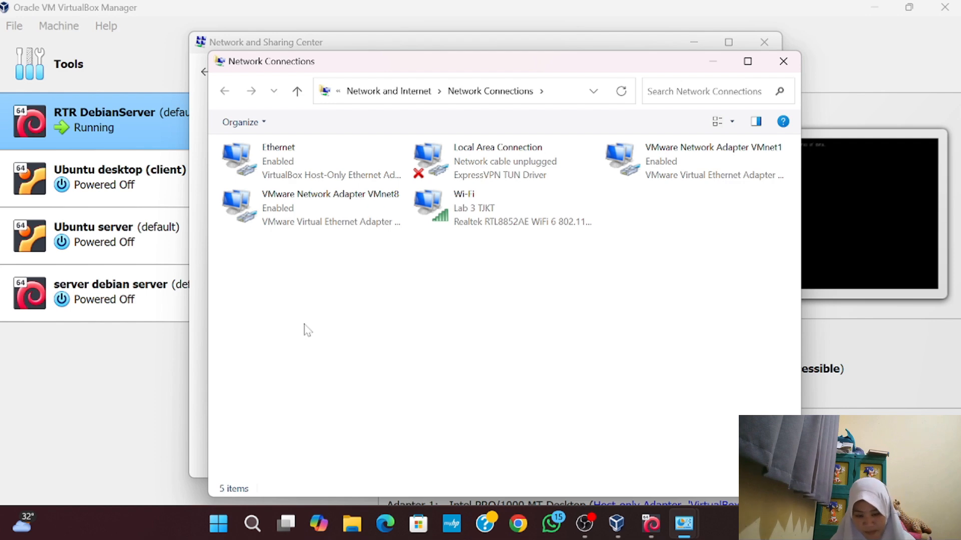
Share the Wi-Fi connection with Ethernet, then view Ethernet's details showing 192.168.137.1
double_click(496, 221)
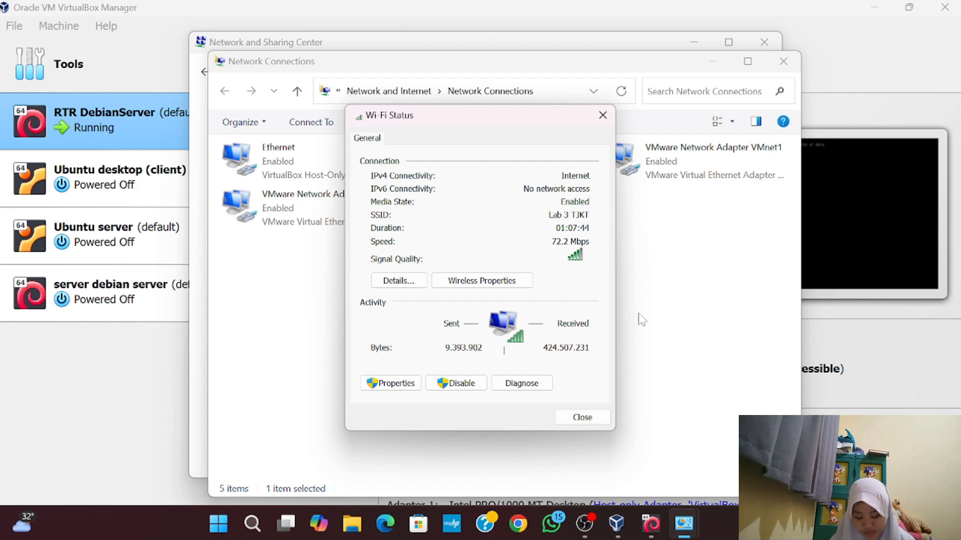
left_click(410, 384)
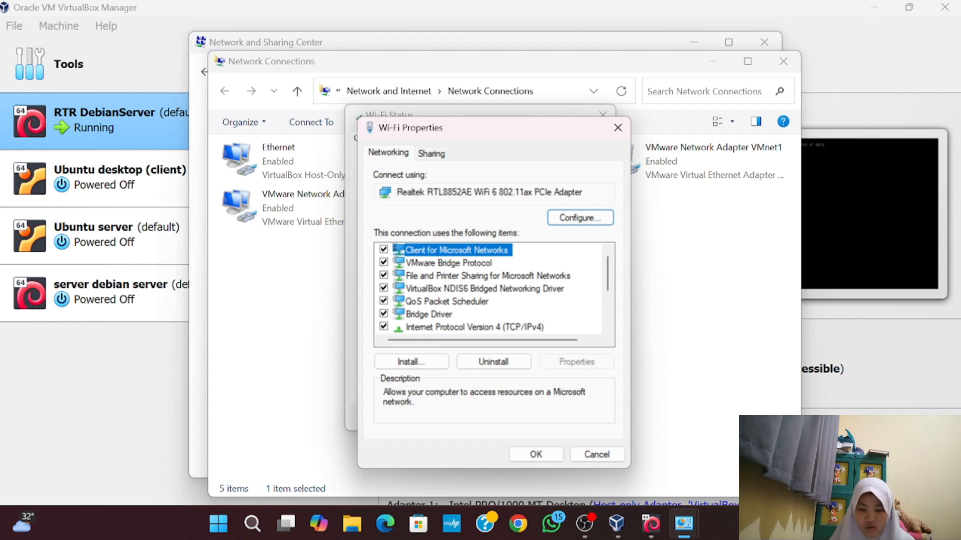
left_click(440, 155)
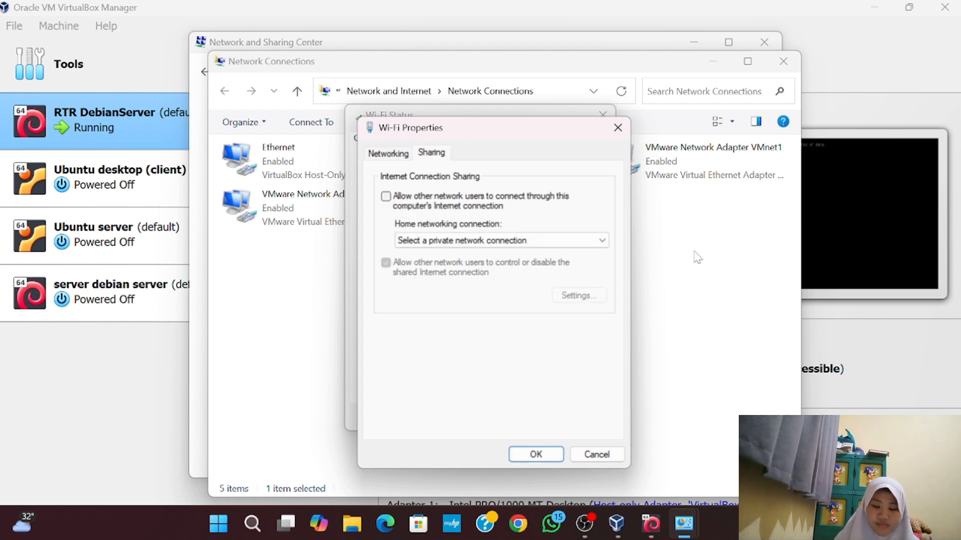
left_click(386, 197)
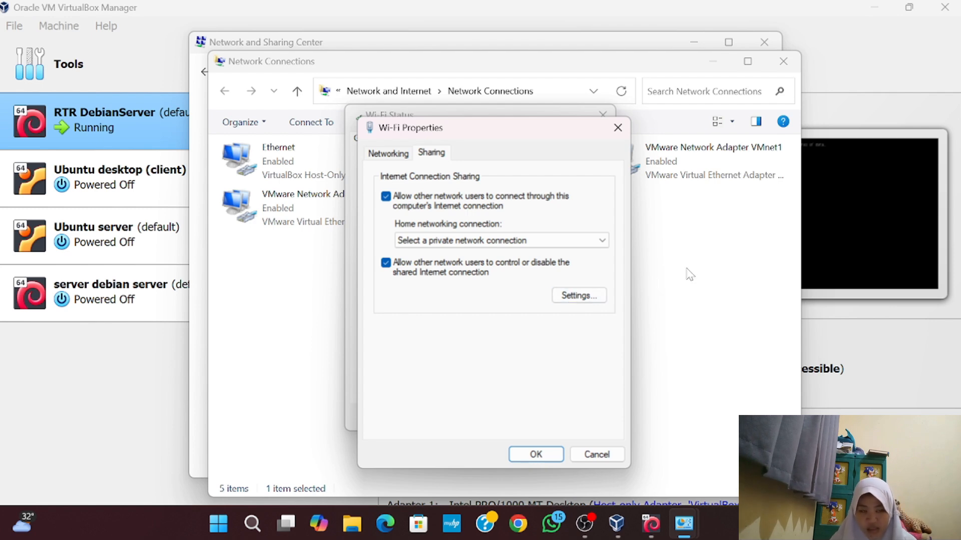
left_click(551, 241)
left_click(526, 273)
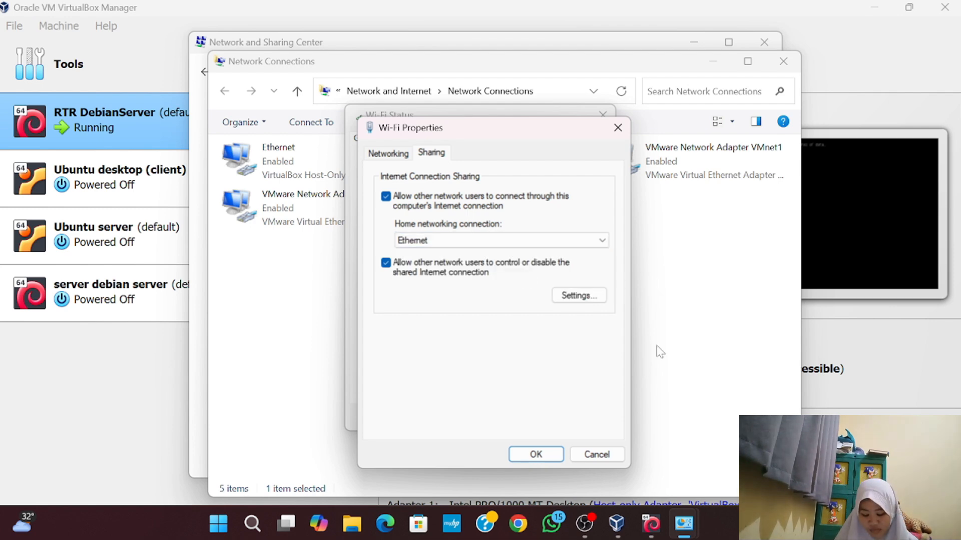
left_click(554, 455)
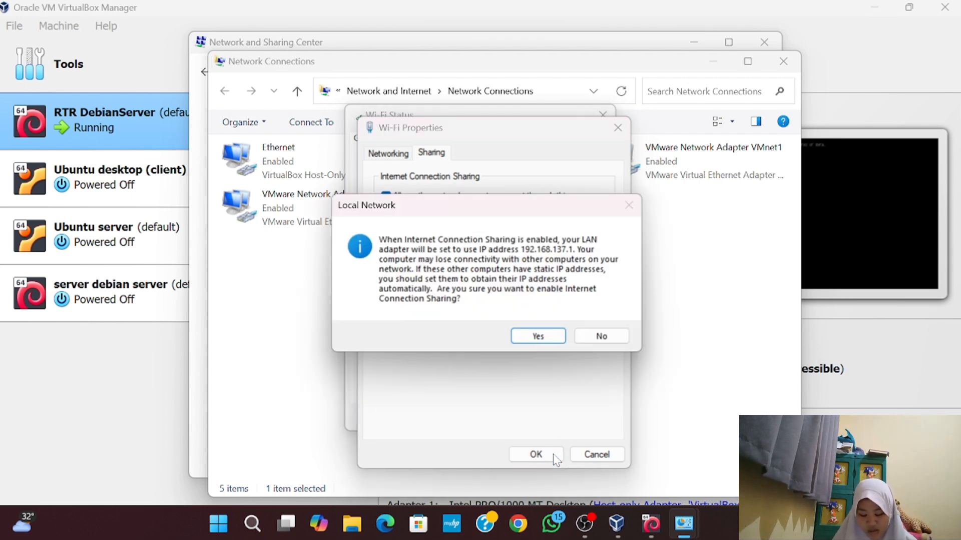
left_click(538, 336)
double_click(340, 175)
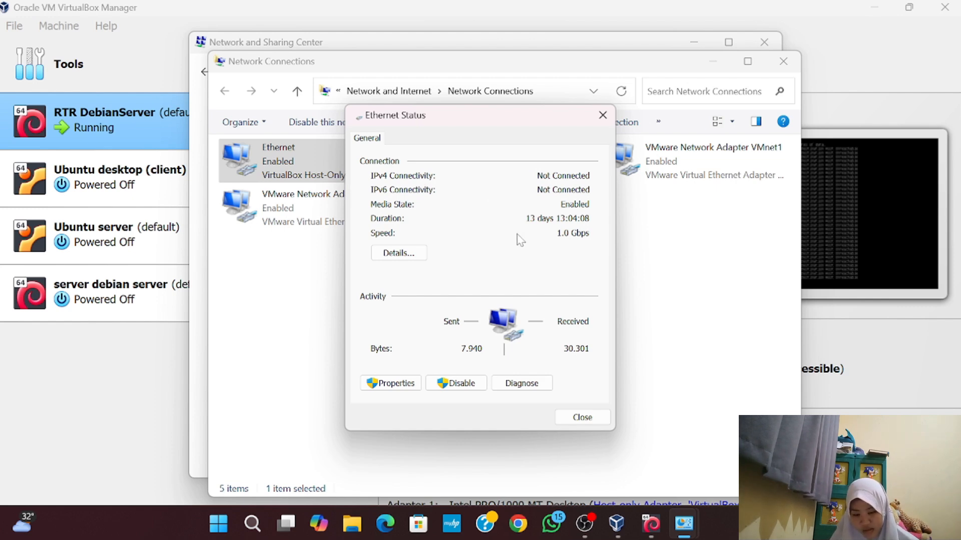
left_click(398, 254)
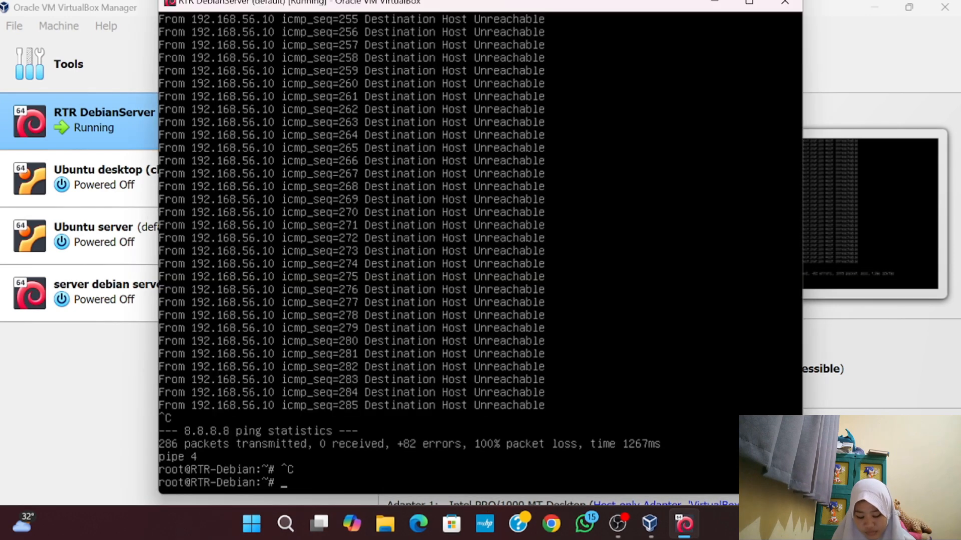
Exit the root session with exit and clear the VM terminal
type("exit")
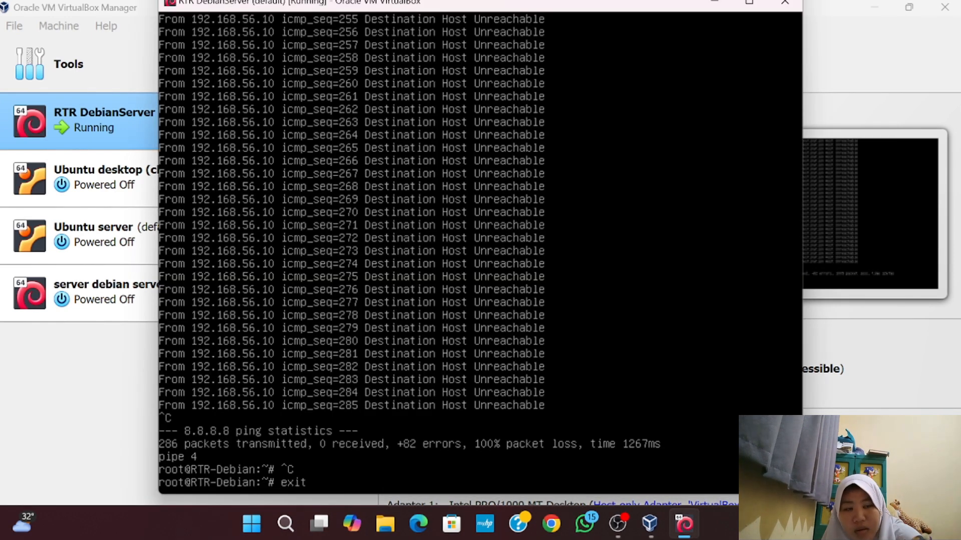
key("Return")
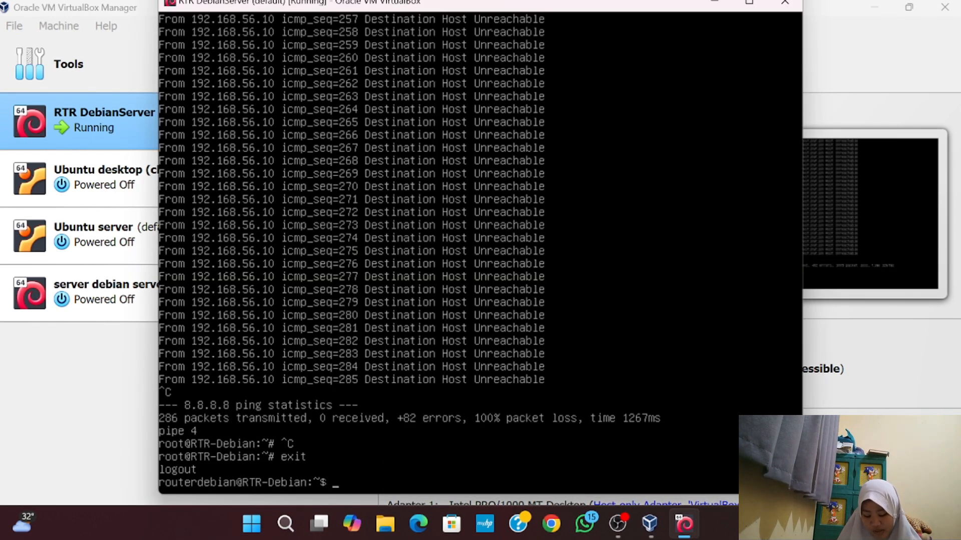
type("clear")
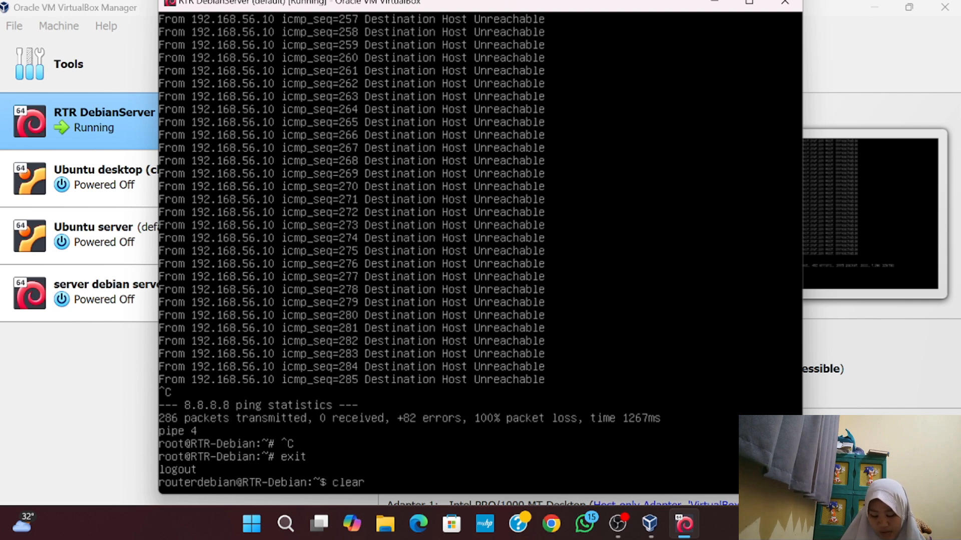
key("Return")
Become root with su - and open /etc/network/interfaces in nano
type("su -")
key("Return")
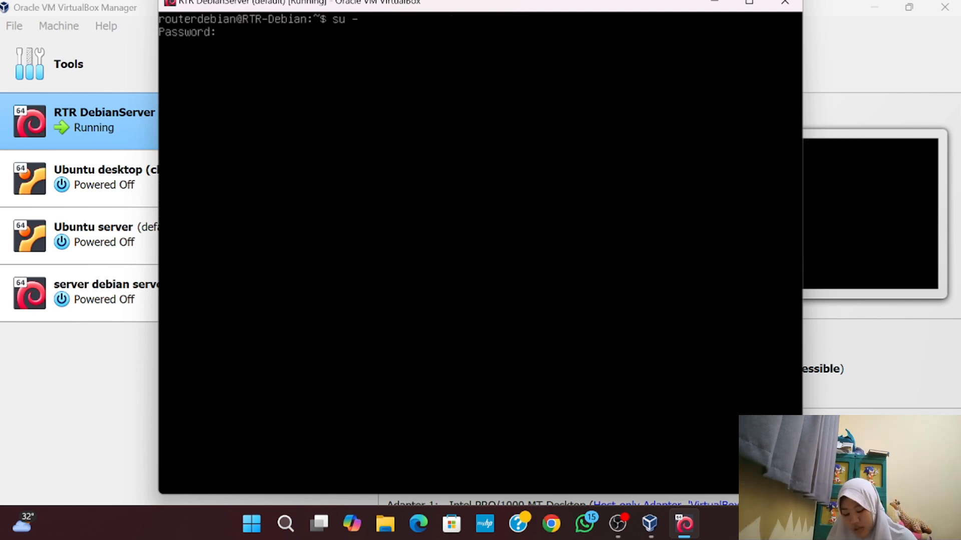
key("Return")
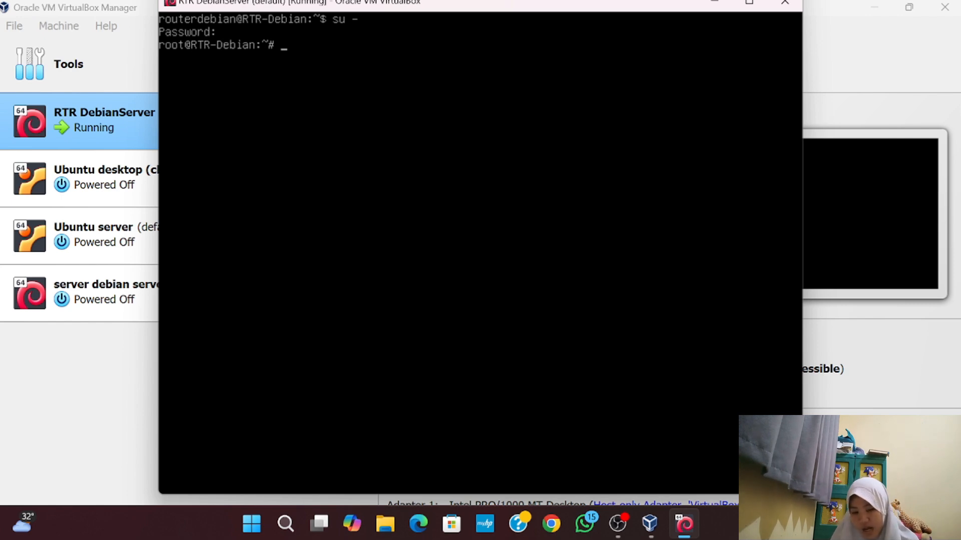
type("nano ")
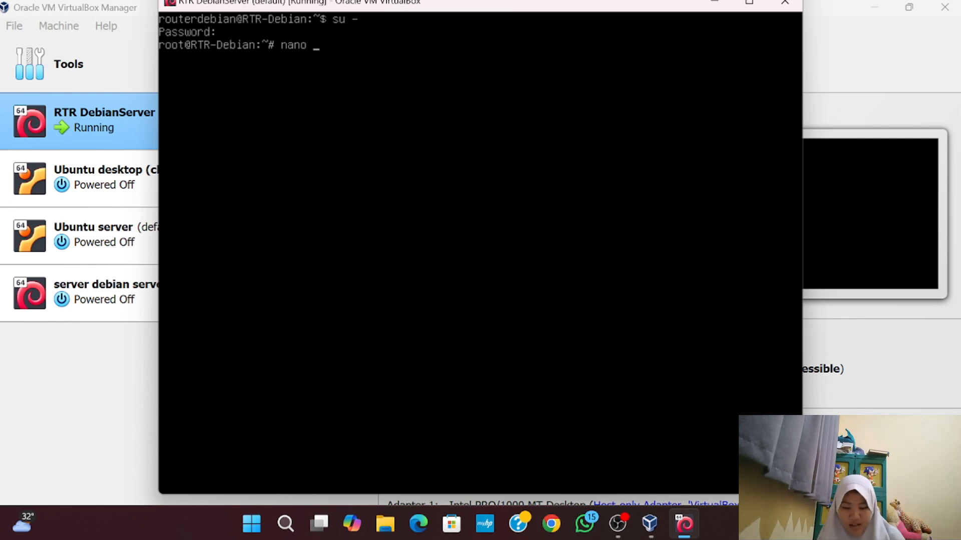
type("/ey")
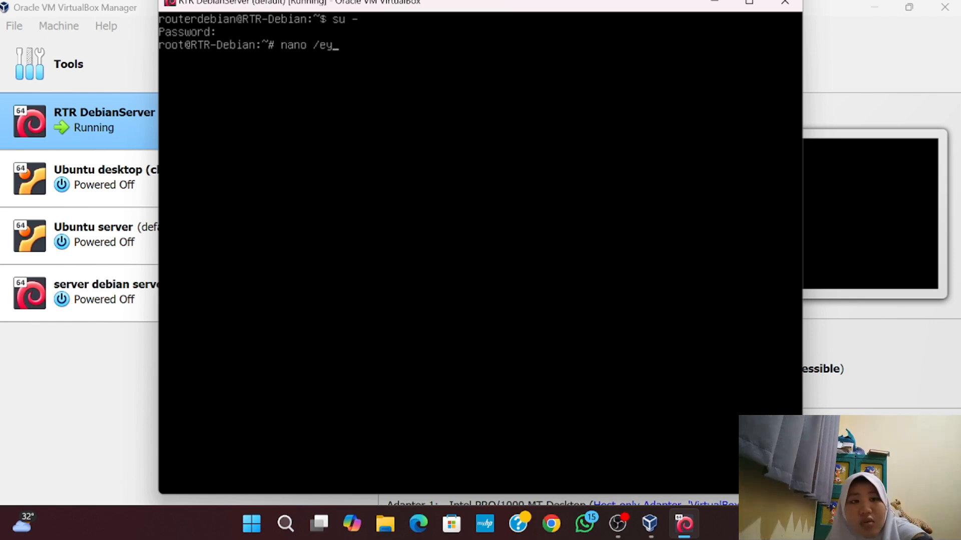
key("BackSpace")
type("tc")
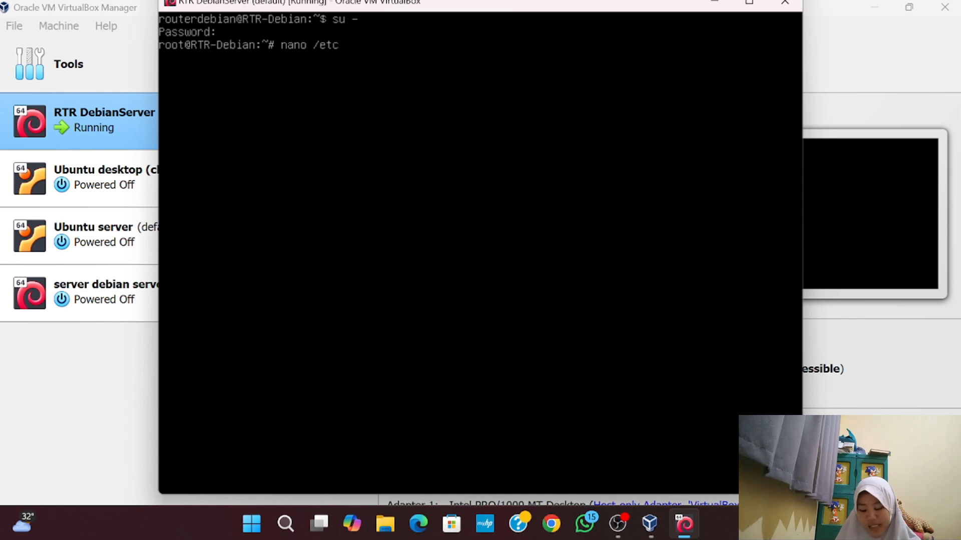
type("/network/interfaces")
key("Return")
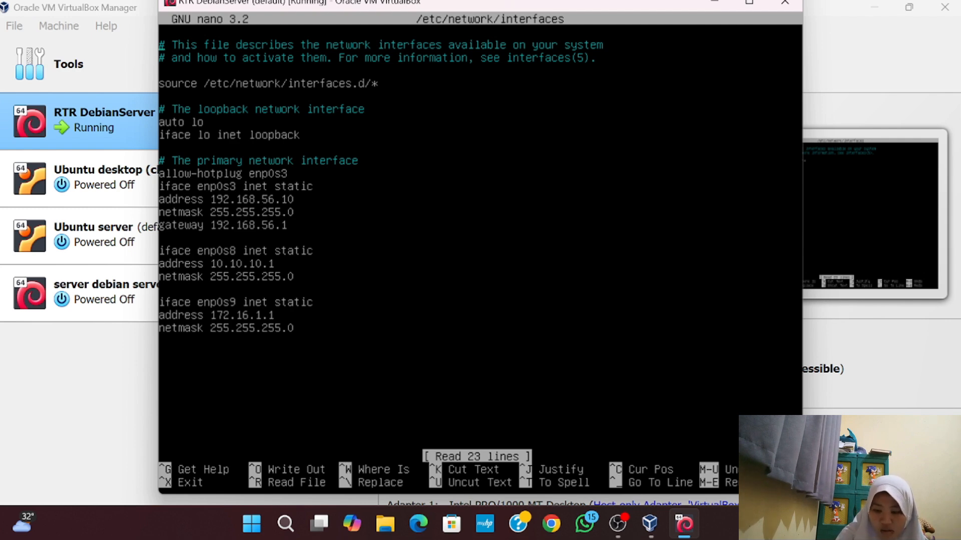
Change enp0s3's address to 192.168.137.10 and gateway to 192.168.137.1, then exit nano
key("Down")
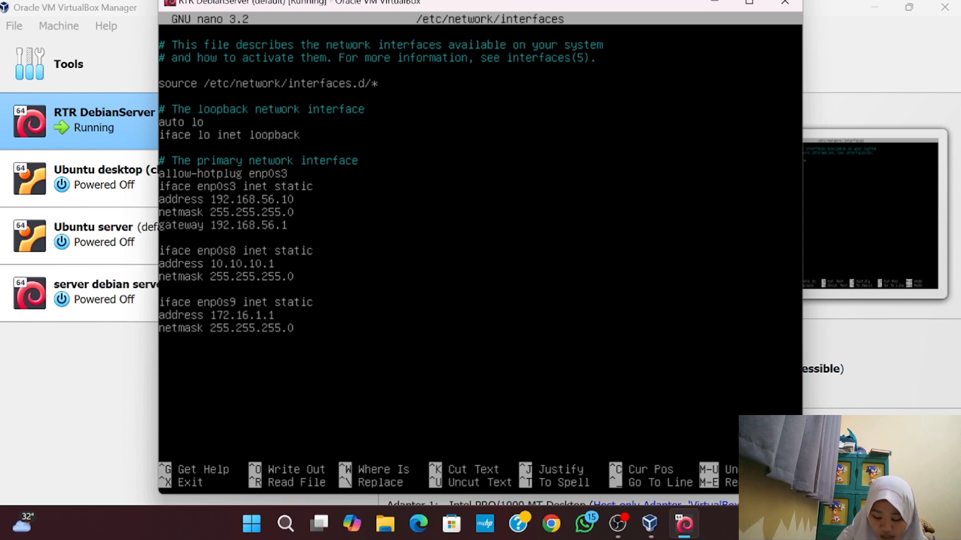
key("BackSpace")
key("BackSpace")
key("BackSpace")
key("BackSpace")
key("BackSpace")
key("BackSpace")
key("BackSpace")
key("BackSpace")
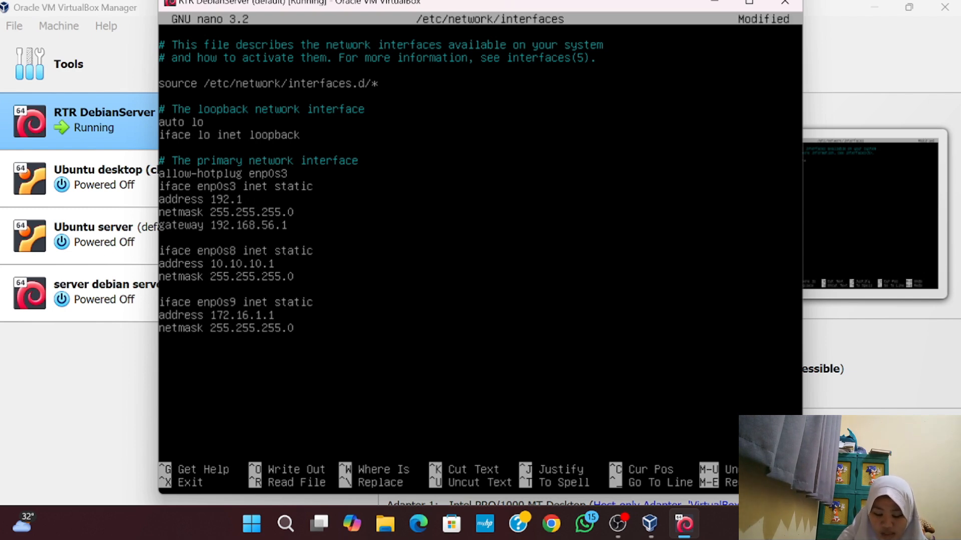
key("BackSpace")
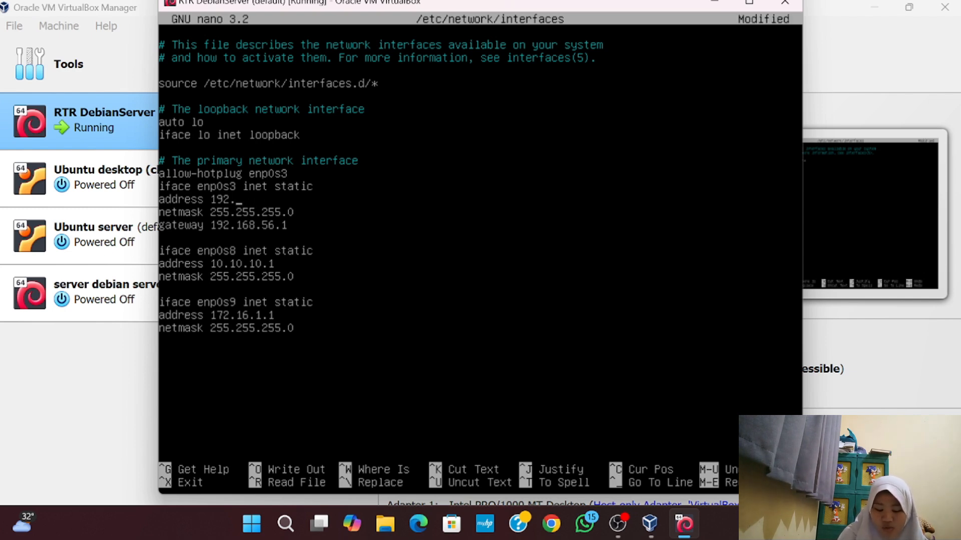
type("168")
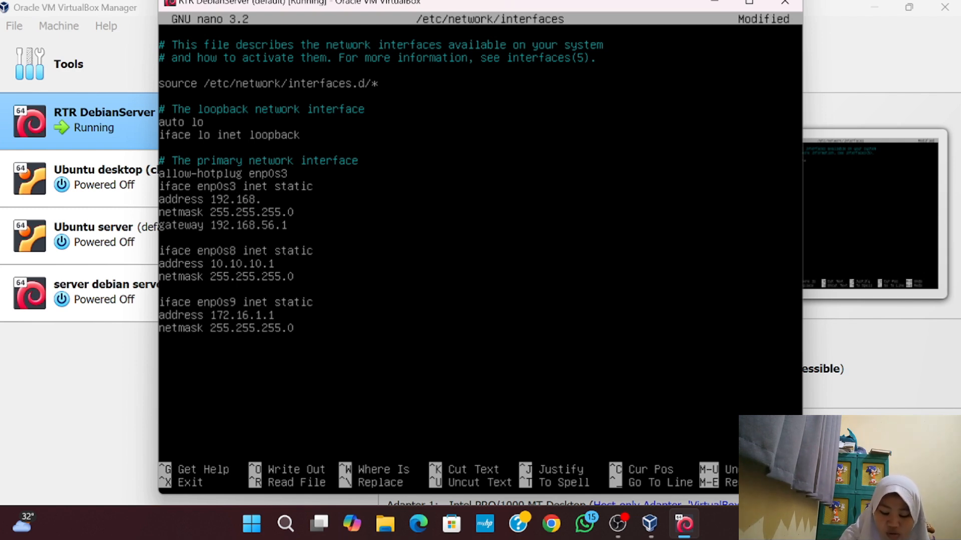
type(".")
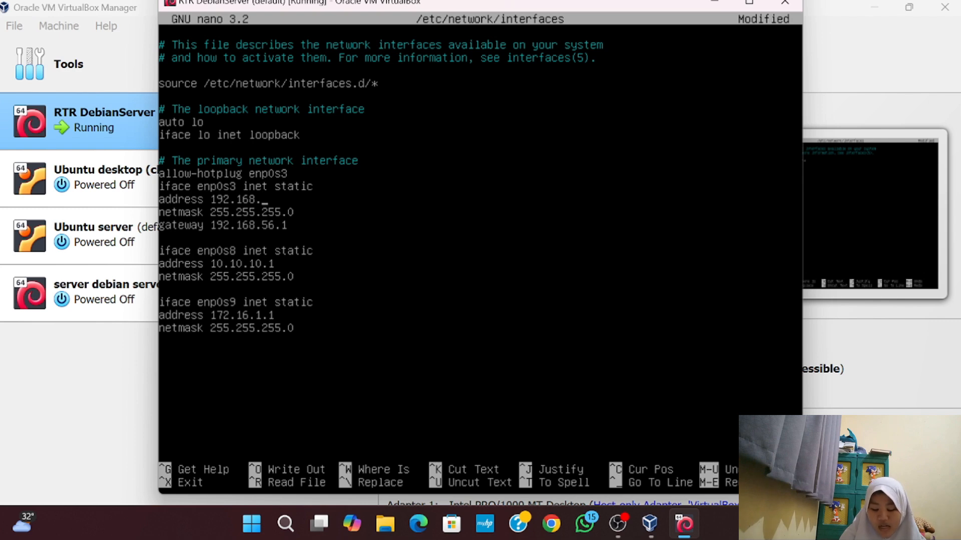
type("137.")
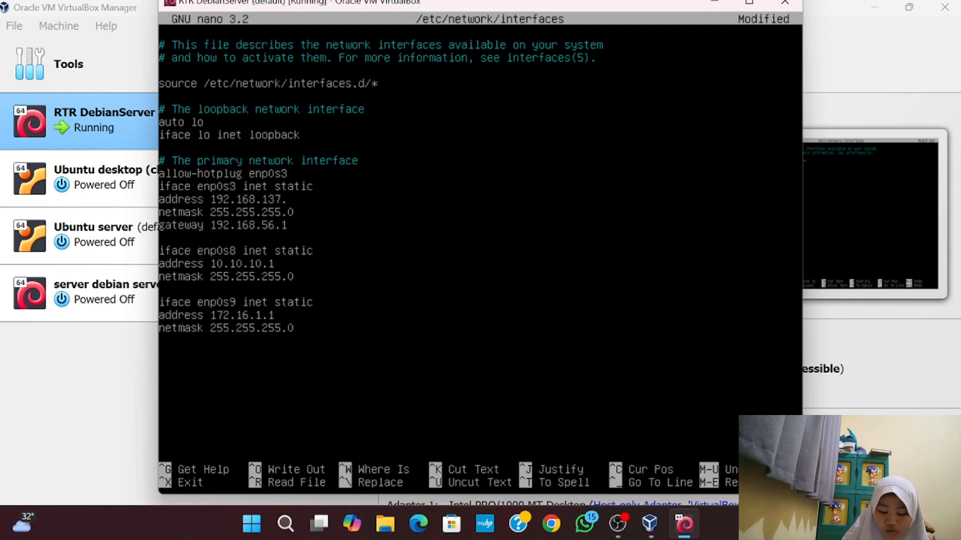
type("10")
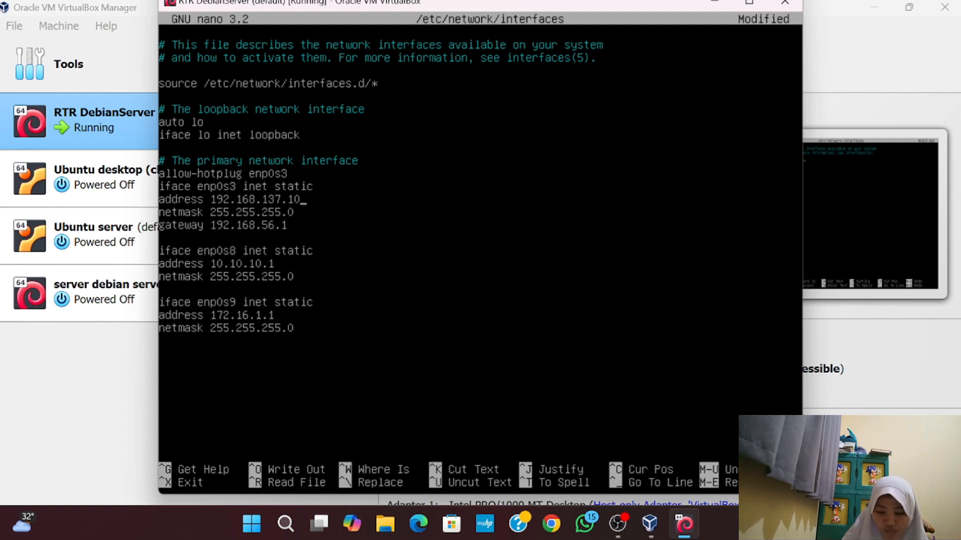
key("BackSpace")
key("BackSpace")
type("137")
key("ctrl+x")
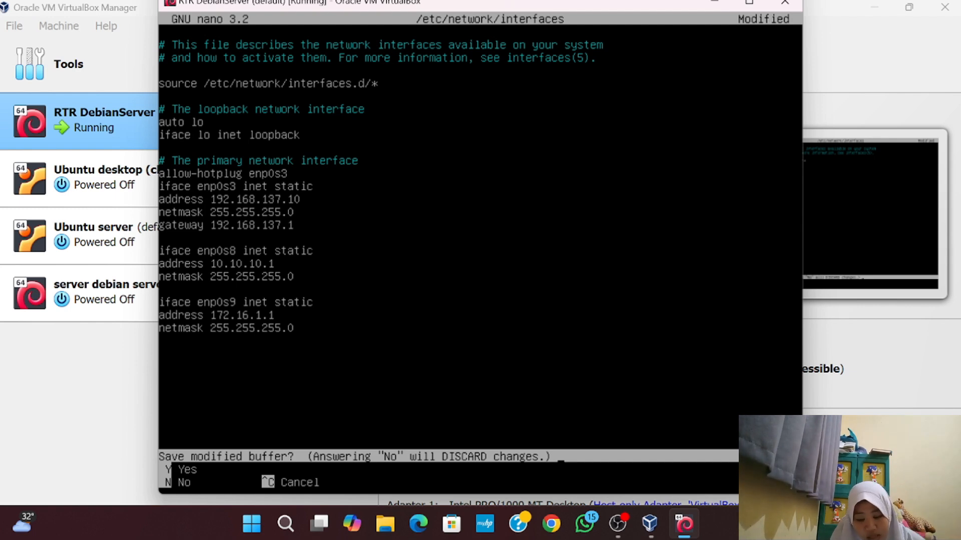
Save the interfaces file and restart the networking service
key("y")
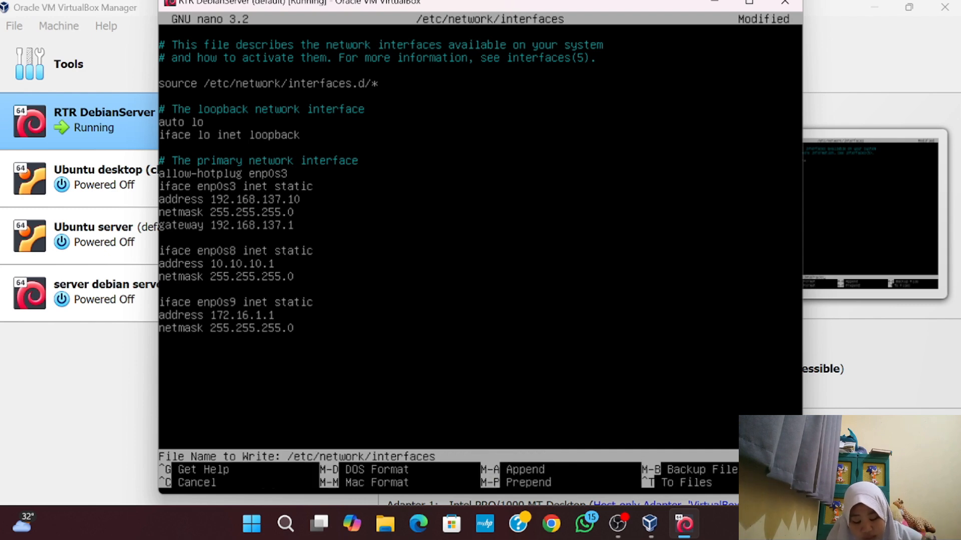
key("Return")
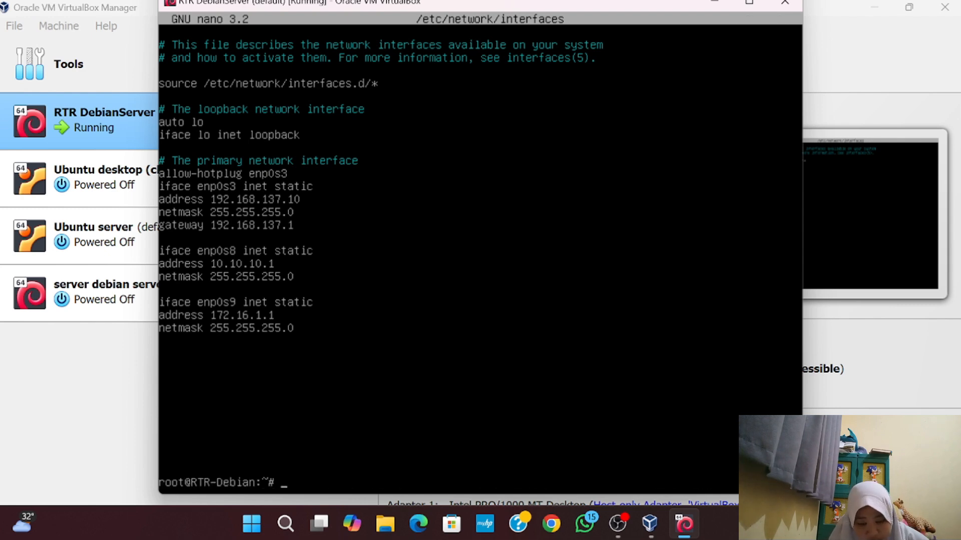
type("systemctl ")
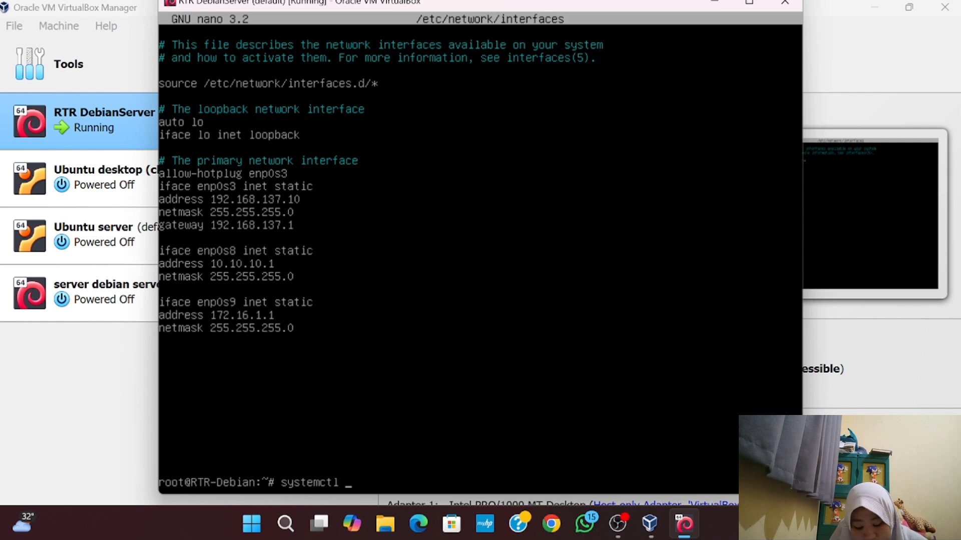
type("re")
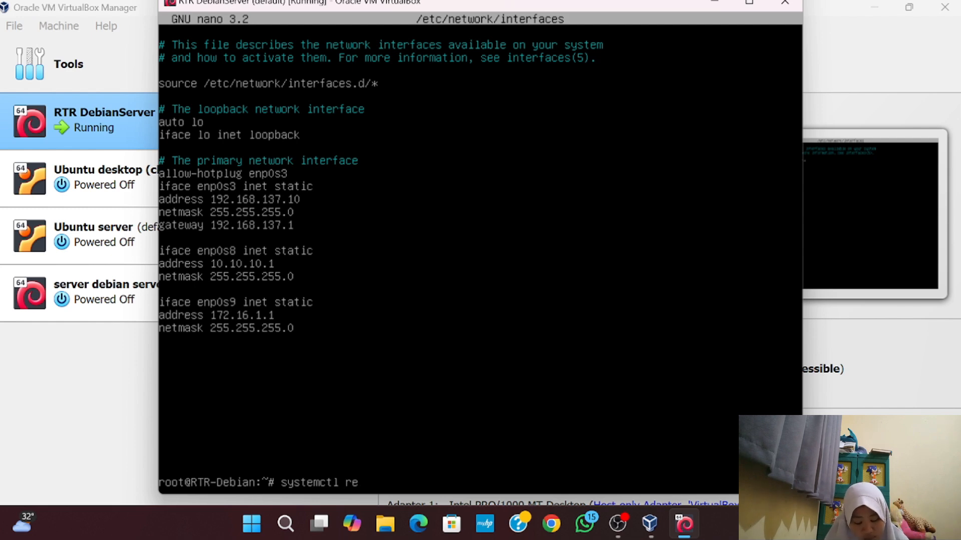
type("start")
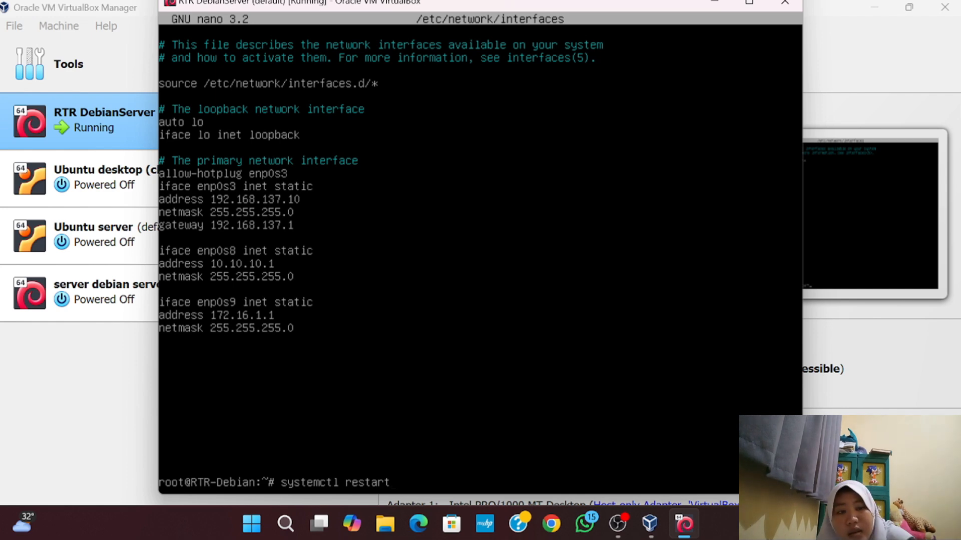
type("networking")
key("Return")
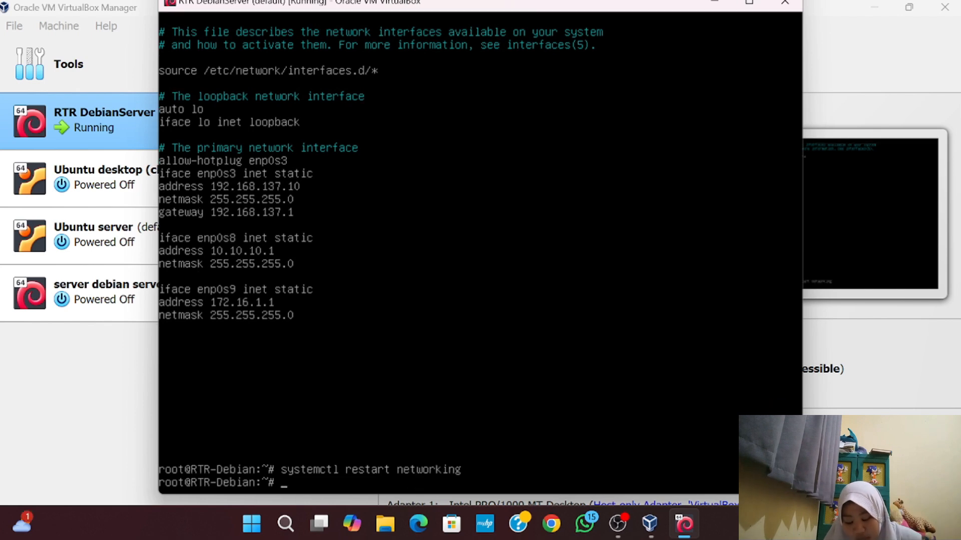
Bring up enp0s3 and confirm with ip add that it holds 192.168.137.10/24
type("i")
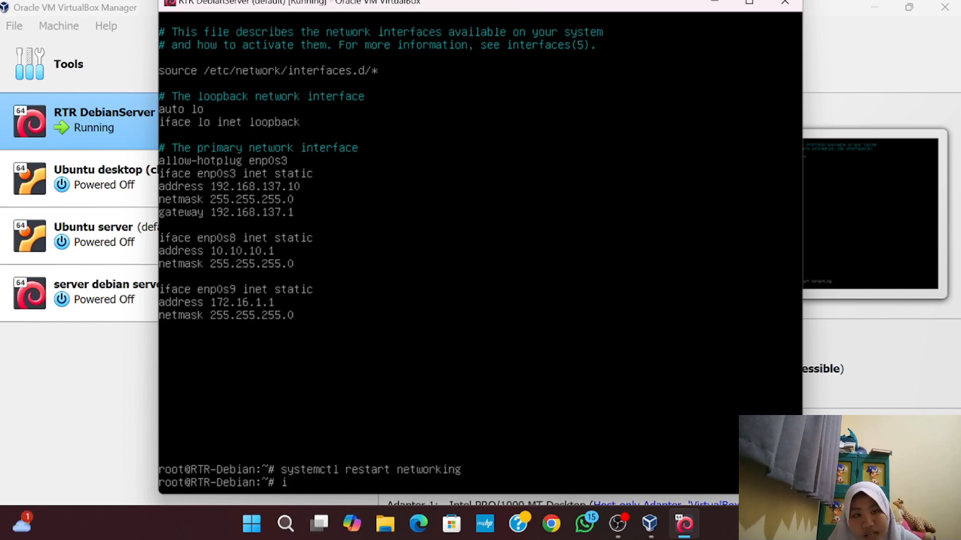
type("fup en")
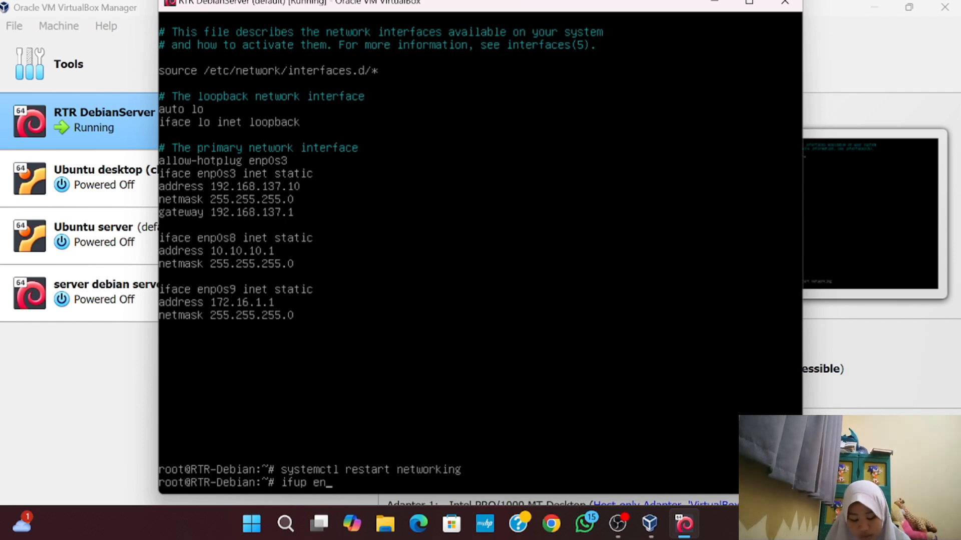
type("p0s3")
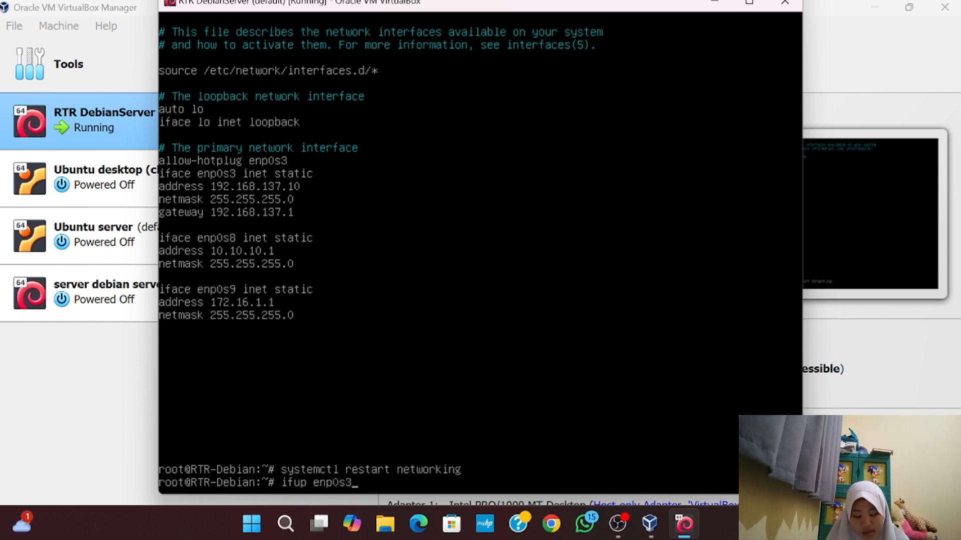
key("Return")
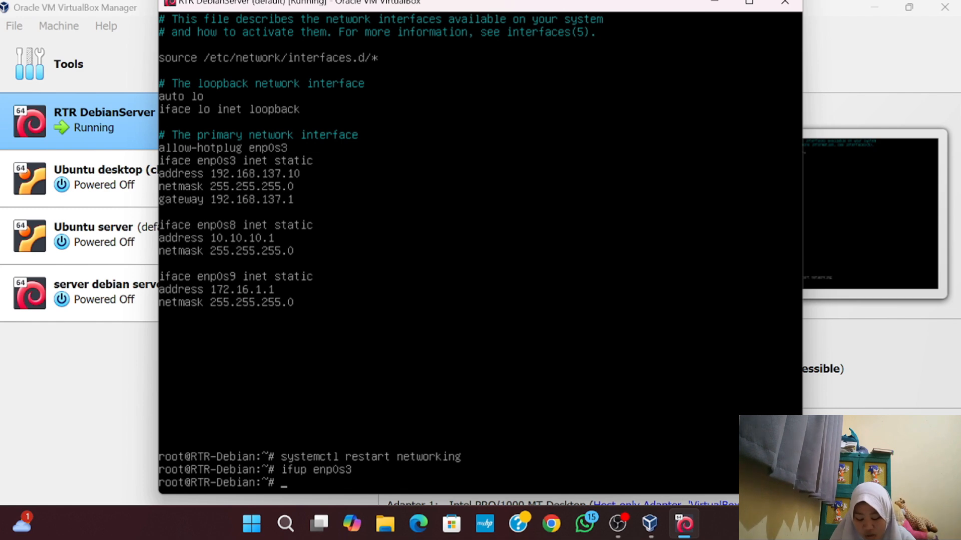
type("ip add")
key("Return")
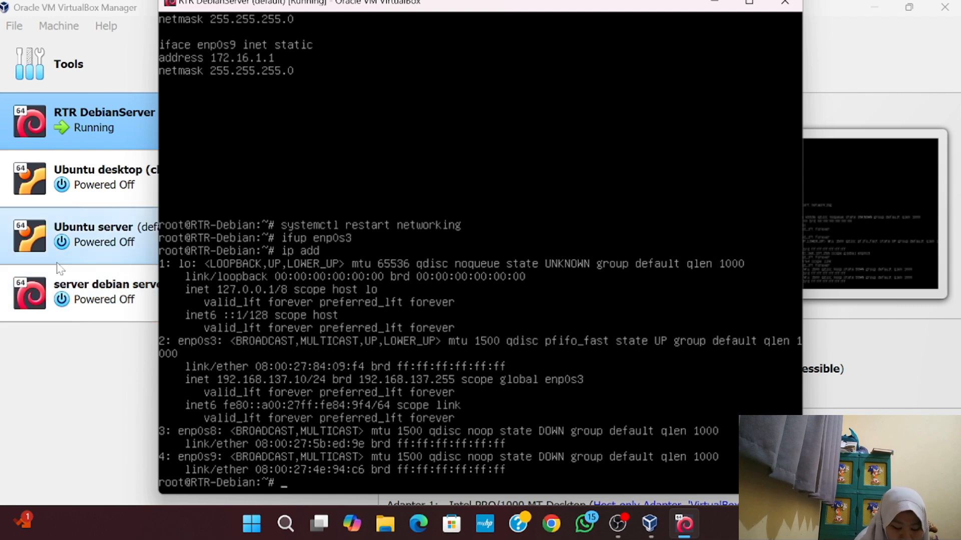
Open Control Panel's Windows Defender Firewall settings under System and Security
left_click(285, 524)
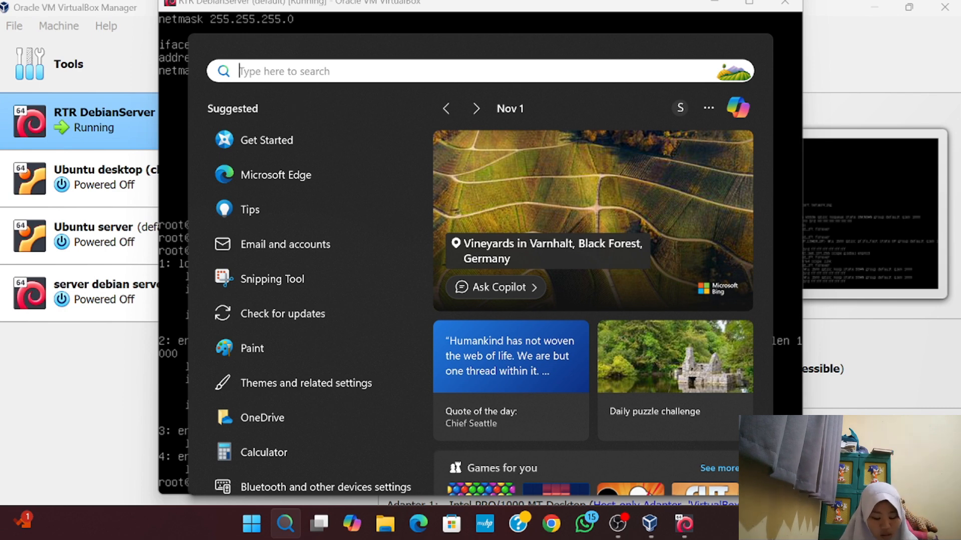
type("co")
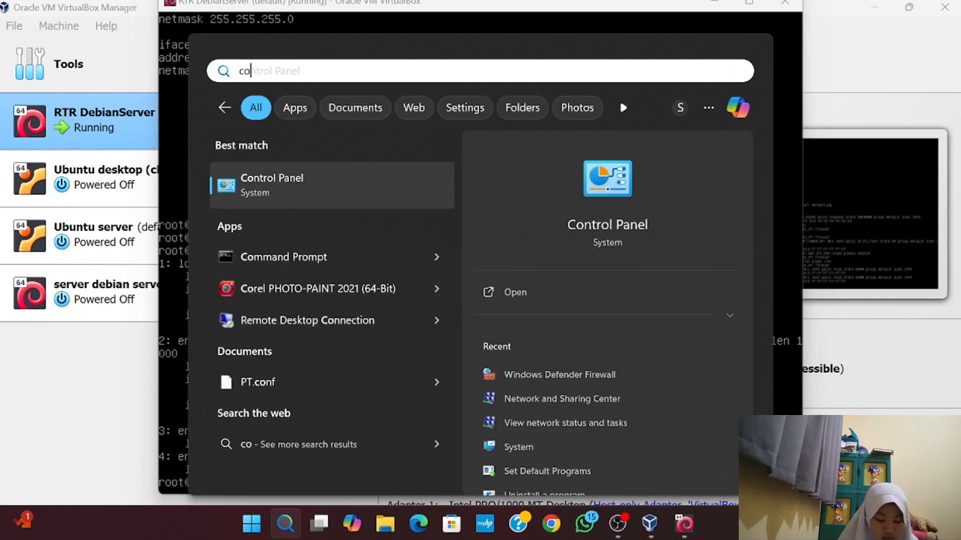
left_click(525, 299)
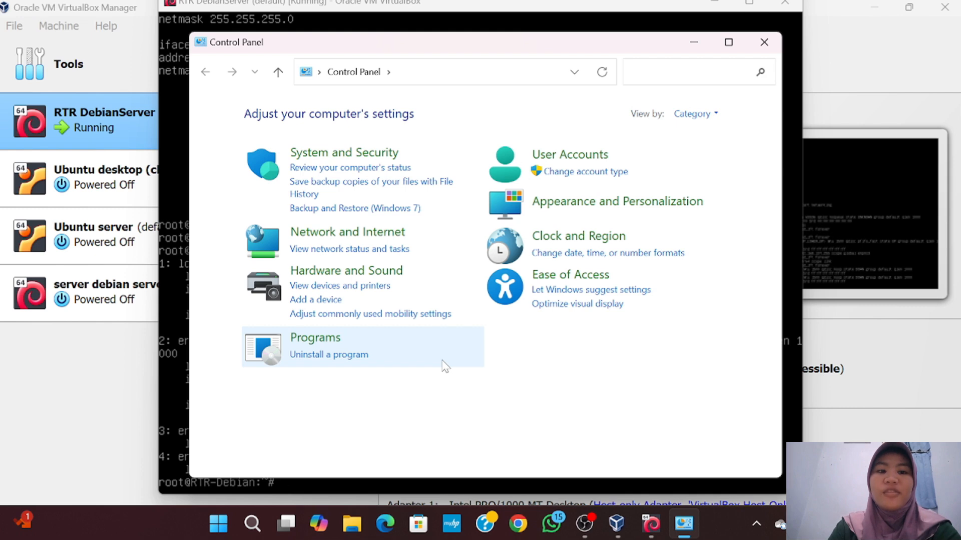
left_click(373, 155)
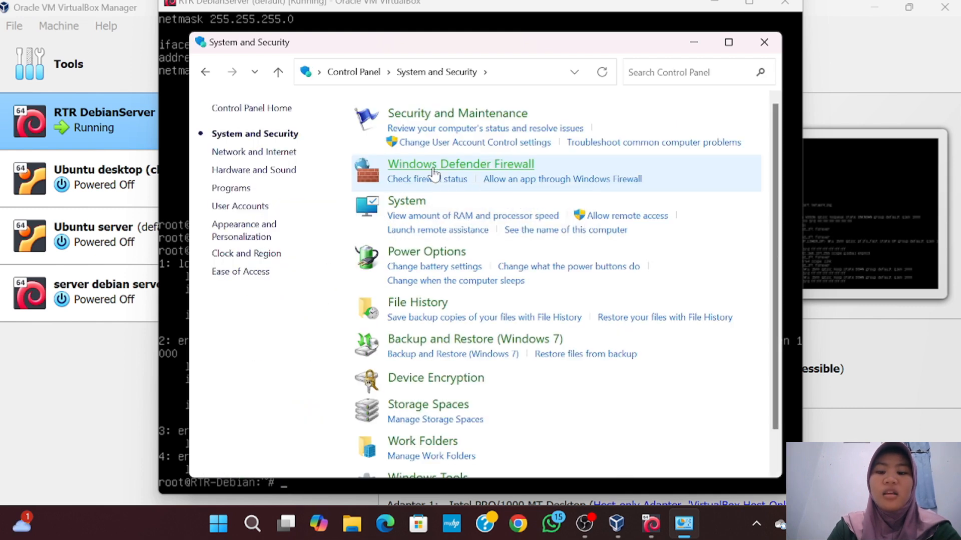
left_click(433, 174)
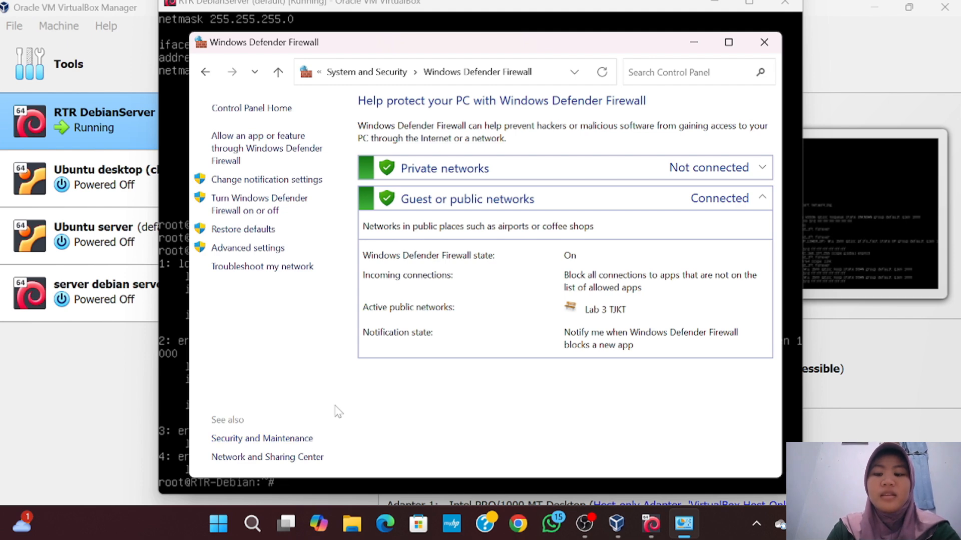
Turn off the firewall for private and public networks and apply
left_click(276, 211)
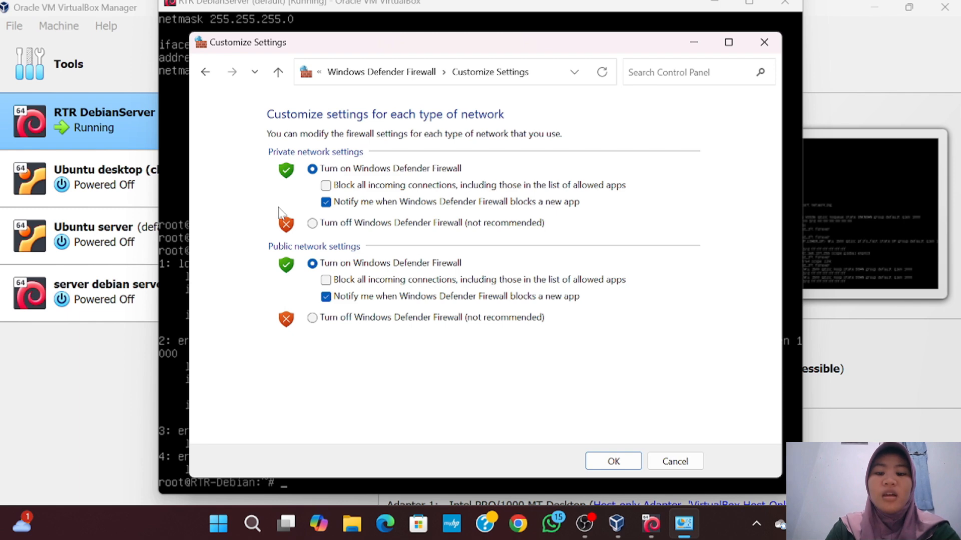
left_click(313, 224)
left_click(313, 319)
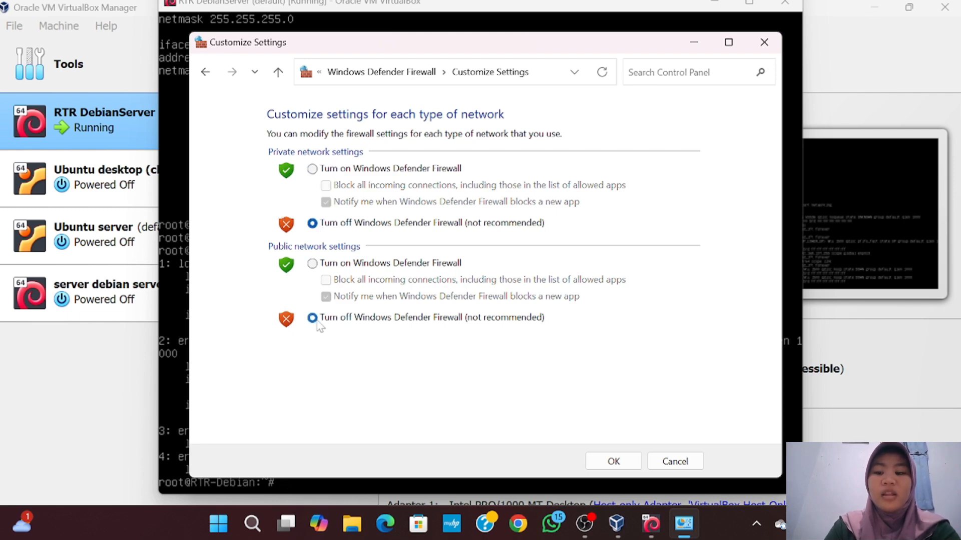
left_click(601, 466)
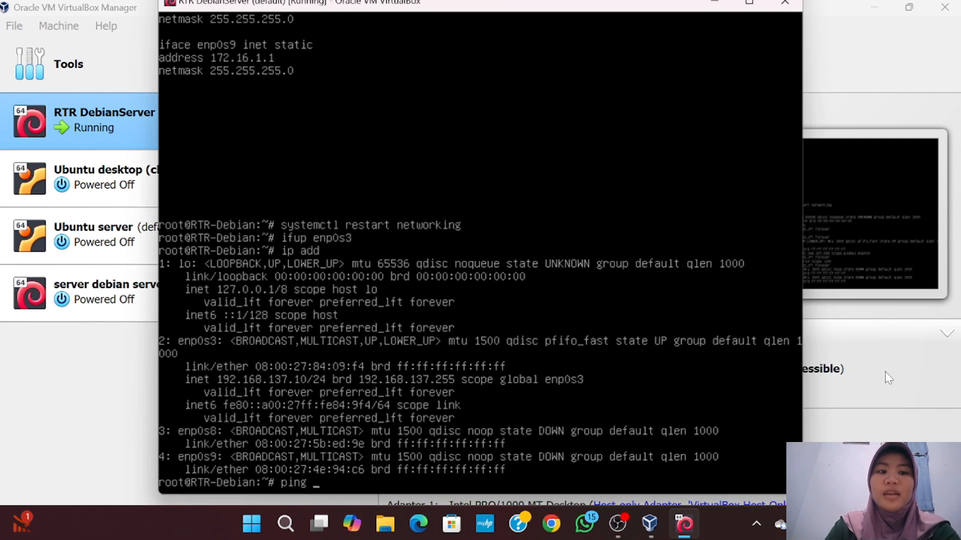
Ping 8.8.8.8 and stop it to see 5 packets received, 0% loss
type("8.8.8")
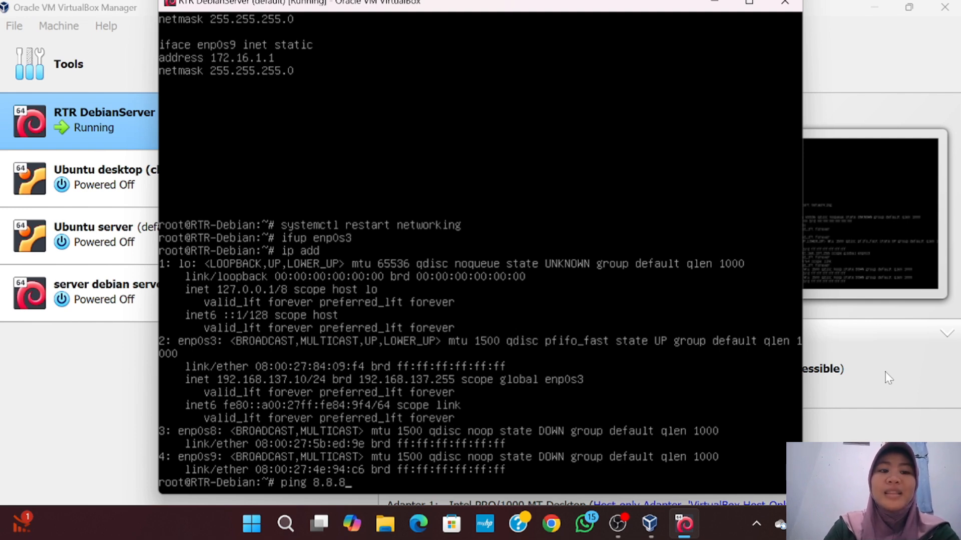
type(".8")
key("Return")
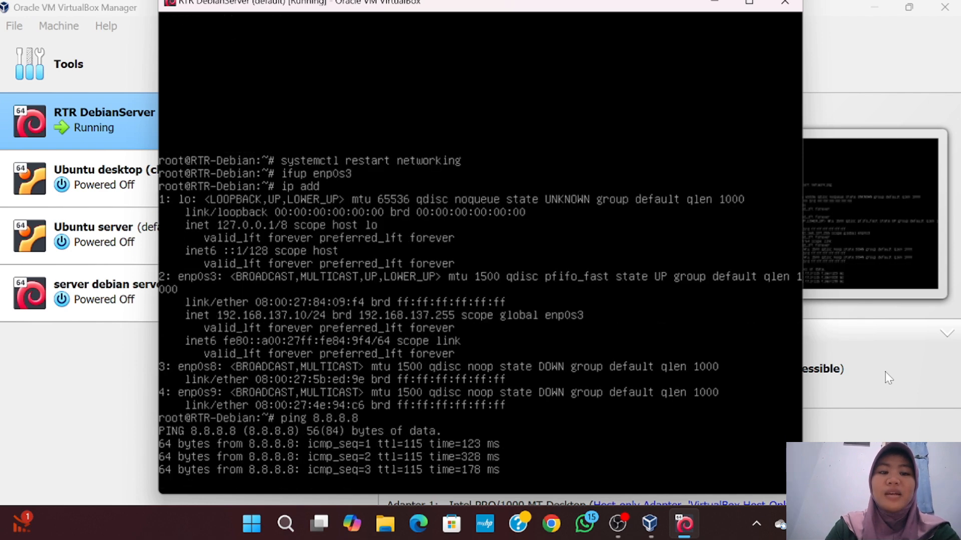
key("ctrl+c")
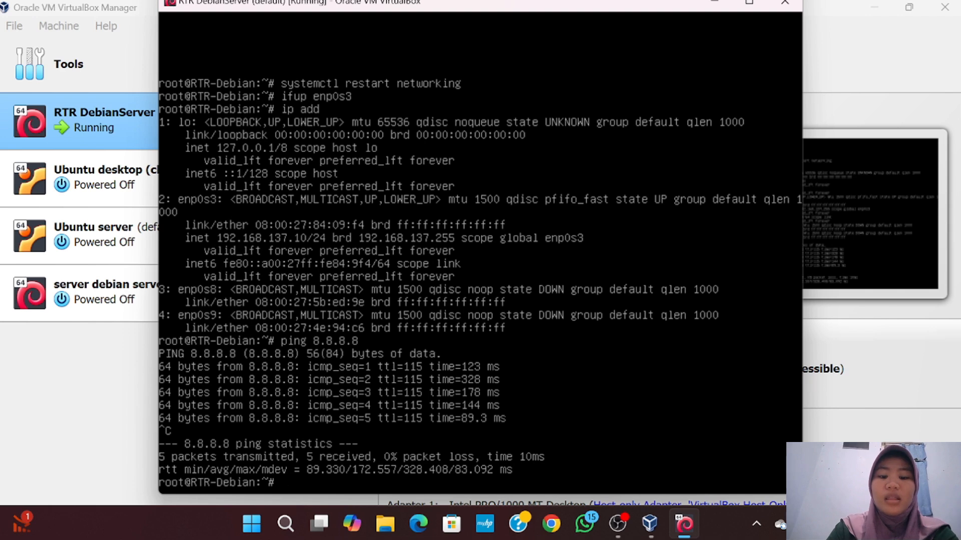
Reopen Control Panel, then advance the slides to the 192.168.137.0/24 topology diagram
left_click(285, 524)
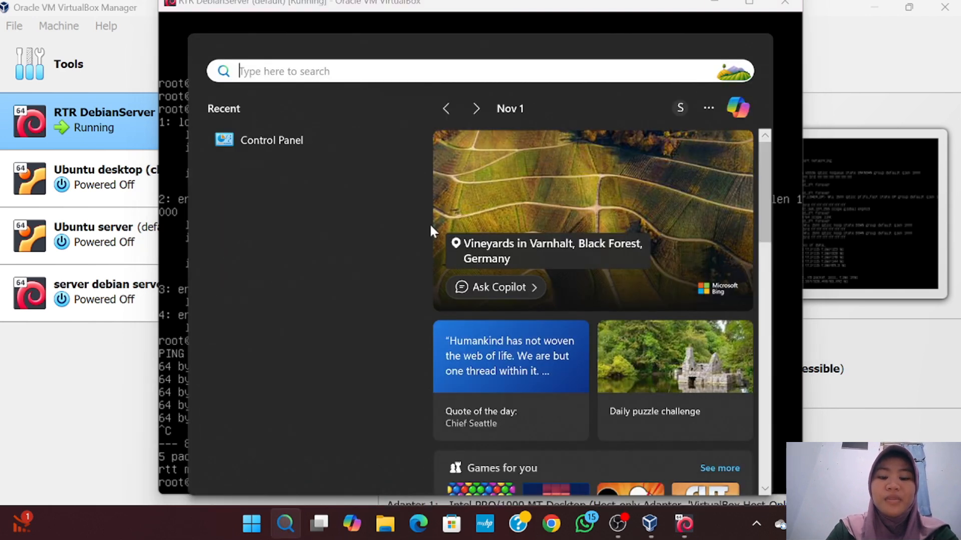
left_click(327, 142)
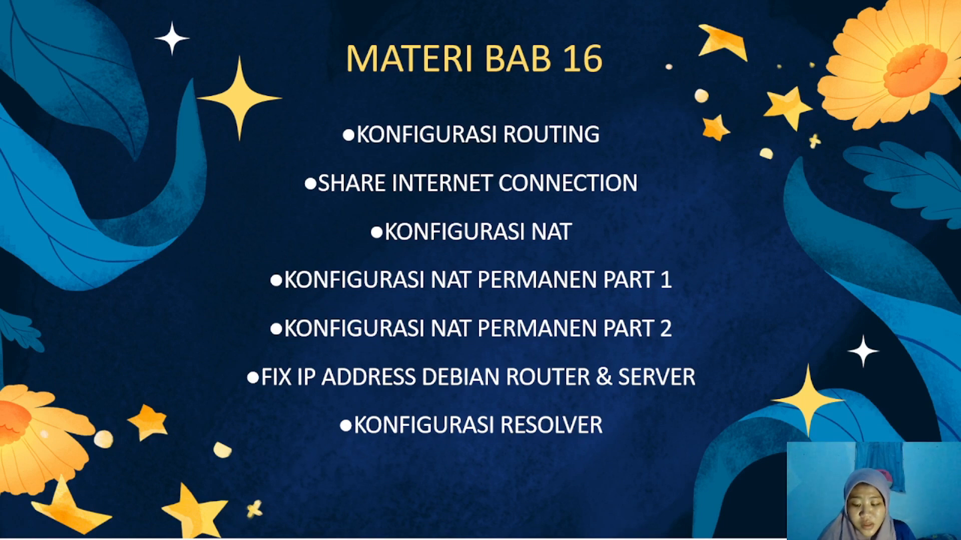
key("Right")
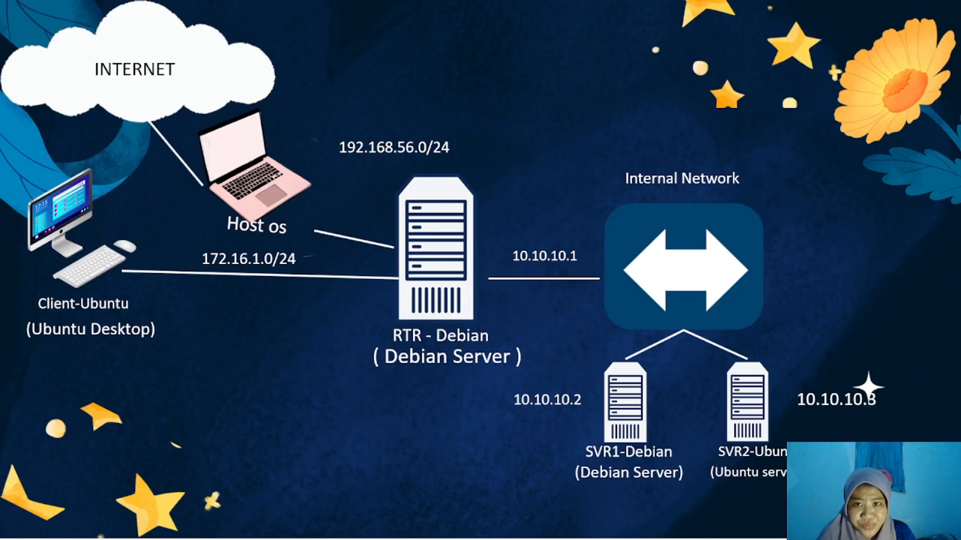
key("Right")
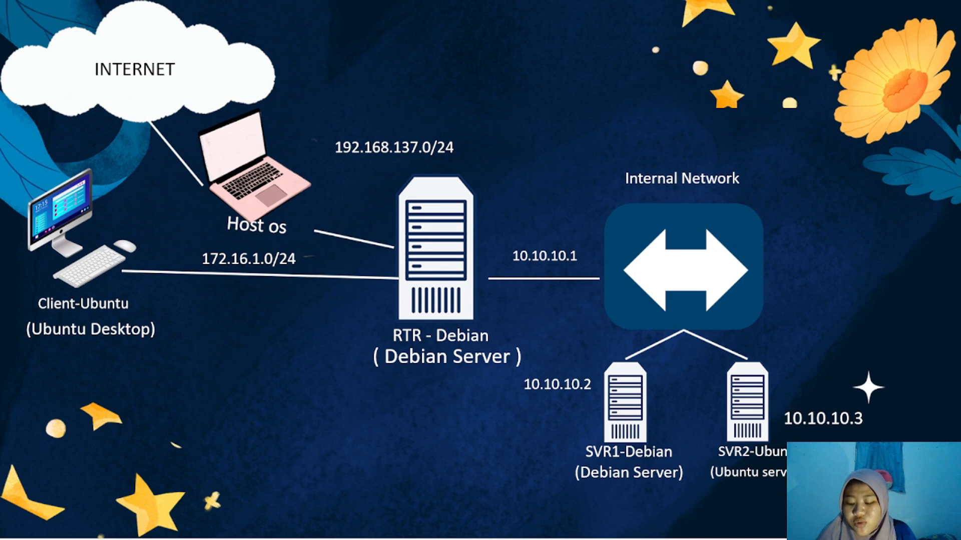
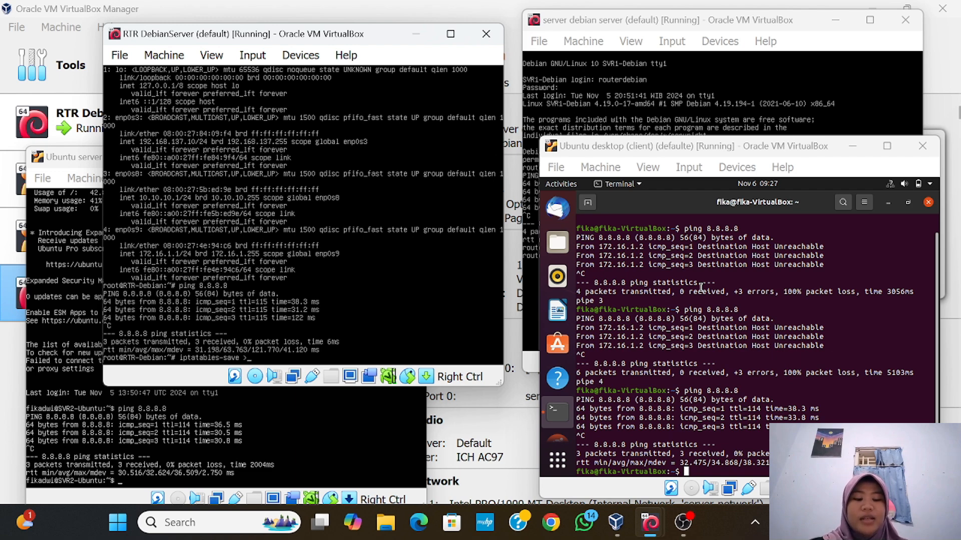
Create /etc/iptables on the router and save its firewall rules to /etc/iptables/rules.v4
type("/etc/iptables/rules.v4")
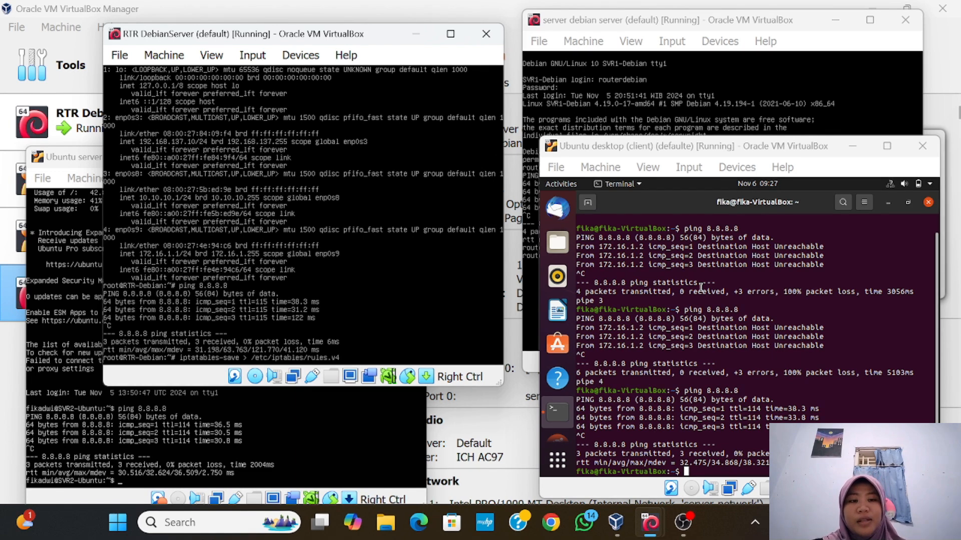
key("Return")
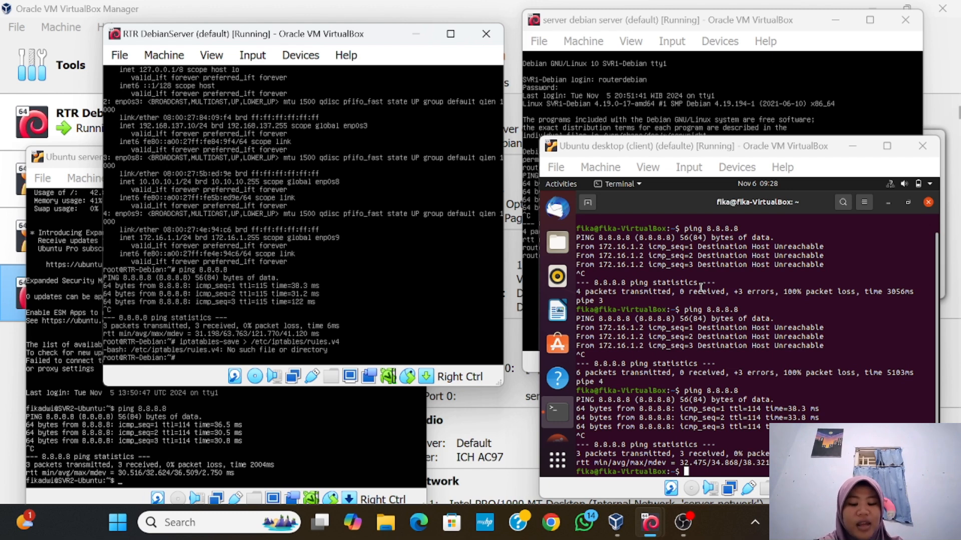
type("mkdir /")
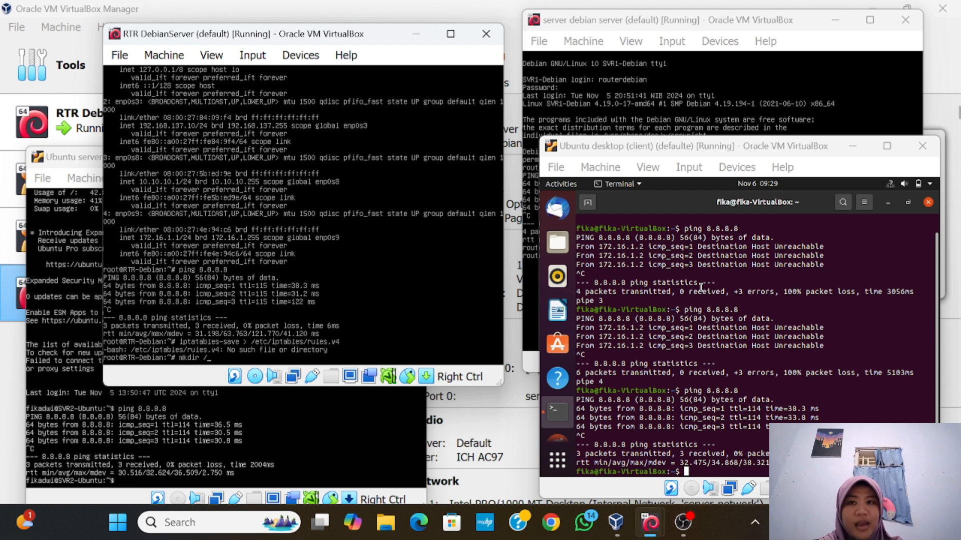
type("etc/iptables/")
key("Return")
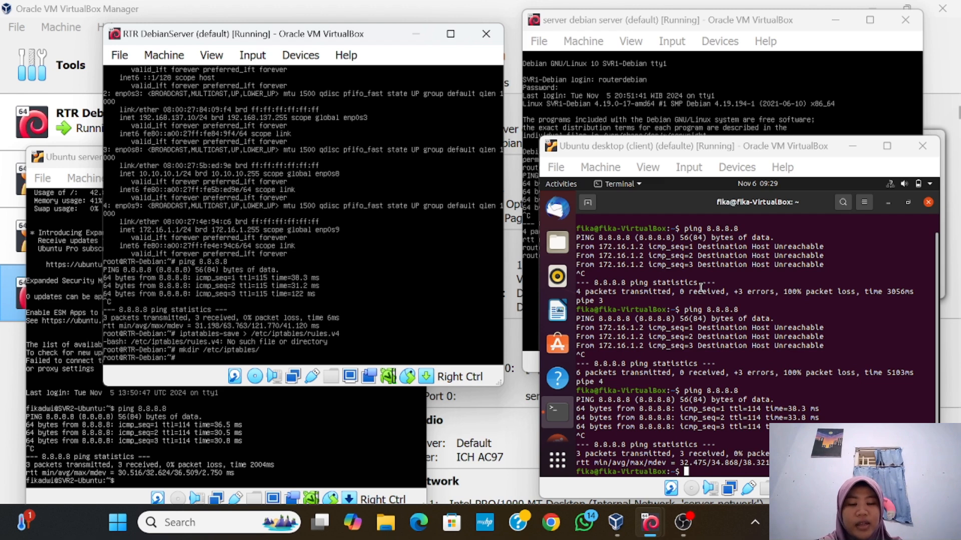
key("Return")
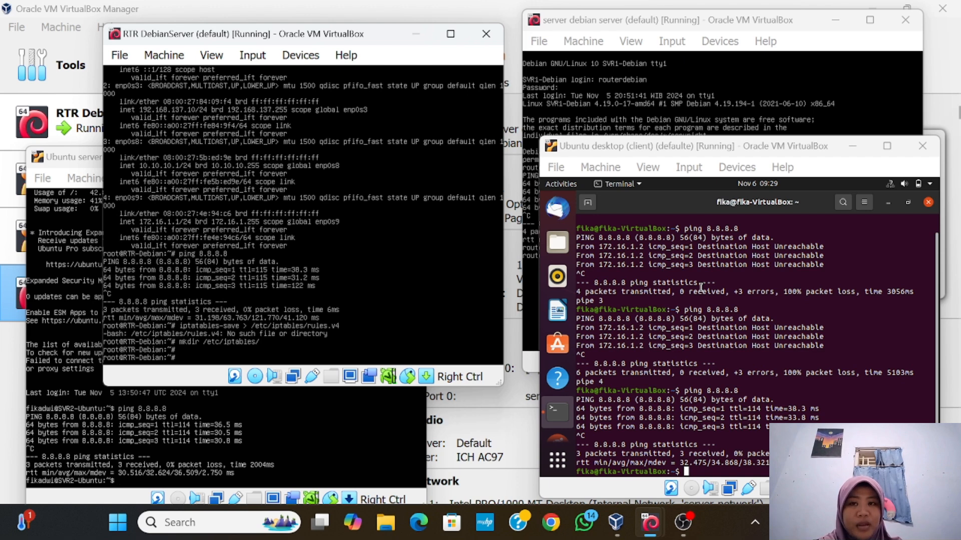
key("Up")
key("Up")
key("Return")
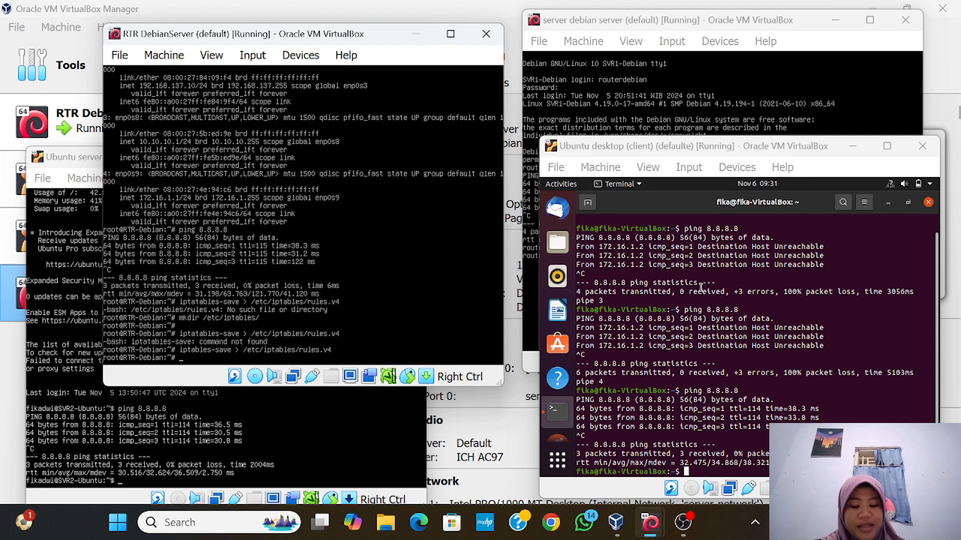
Print /etc/iptables/rules.v4 on the router to check the enp0s3 MASQUERADE rule
key("Return")
type("cat /etc/")
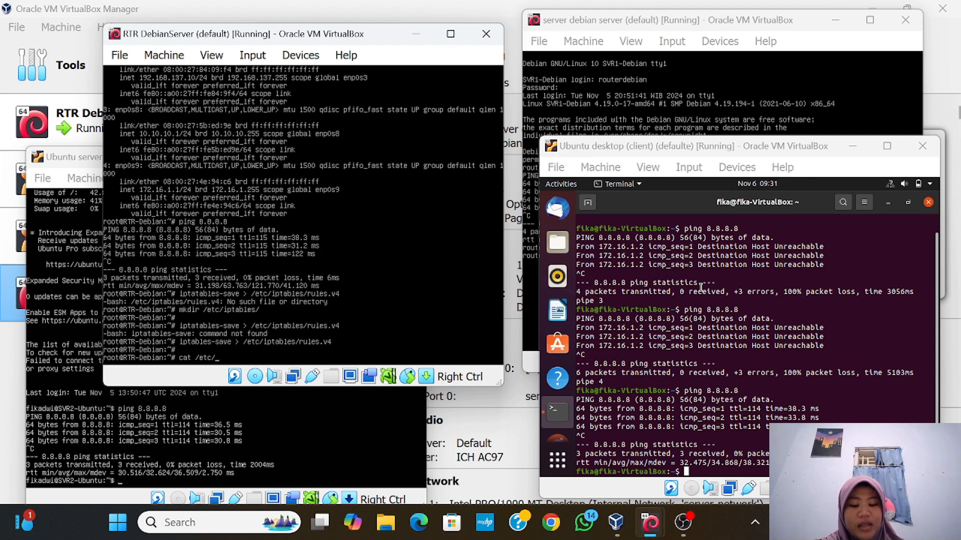
type("iptabl")
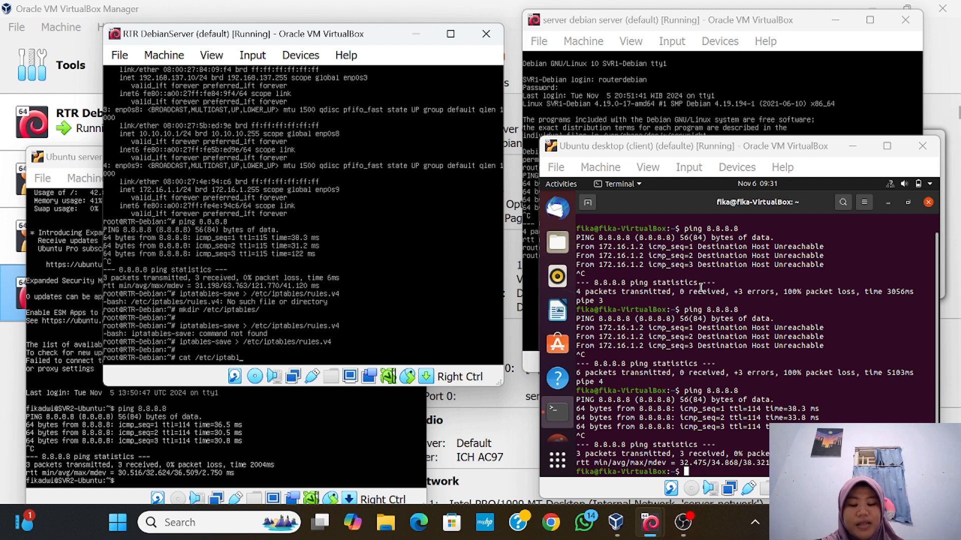
type("es")
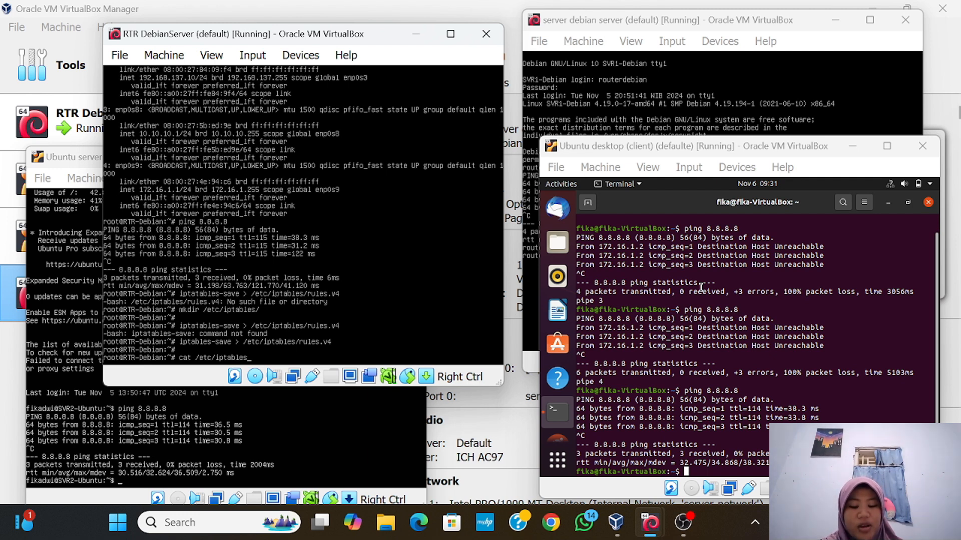
type("/")
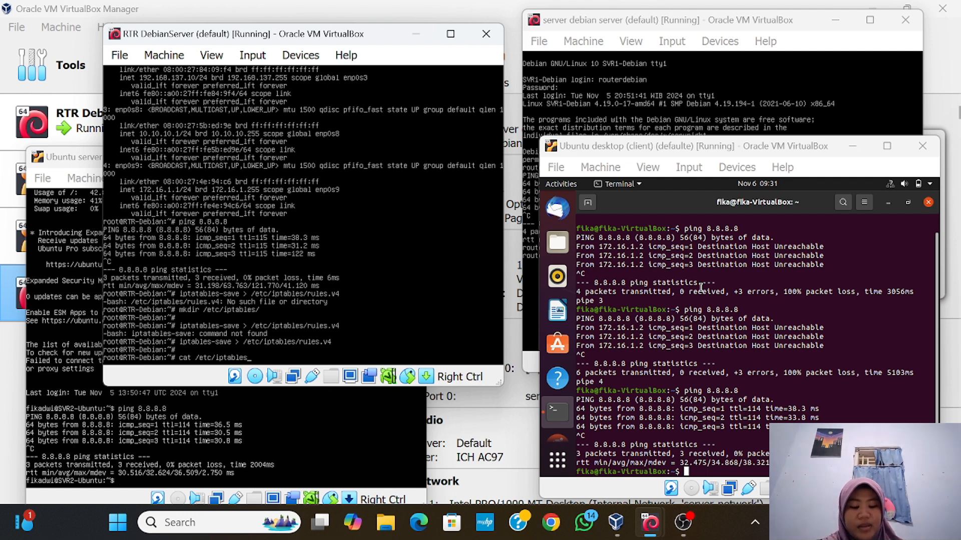
type("rules/")
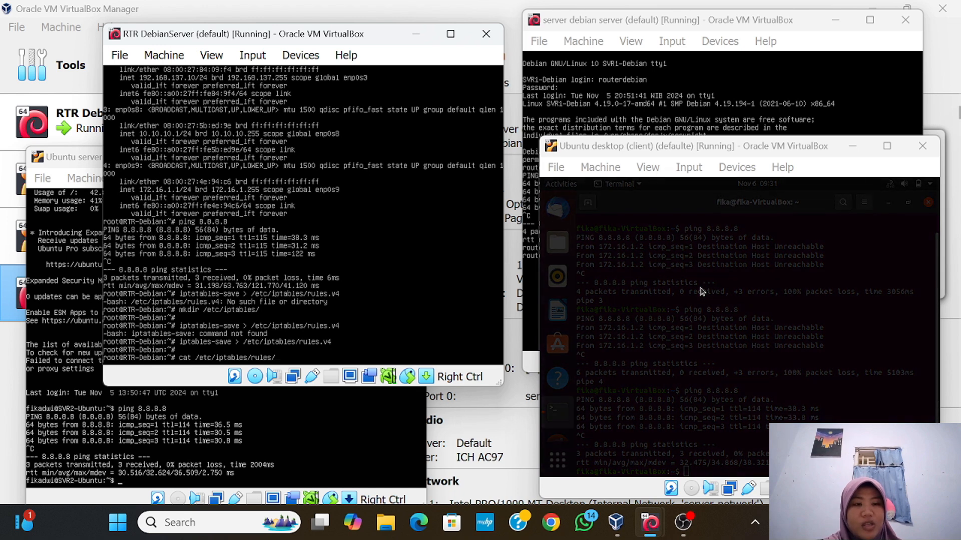
type("v4")
key("Return")
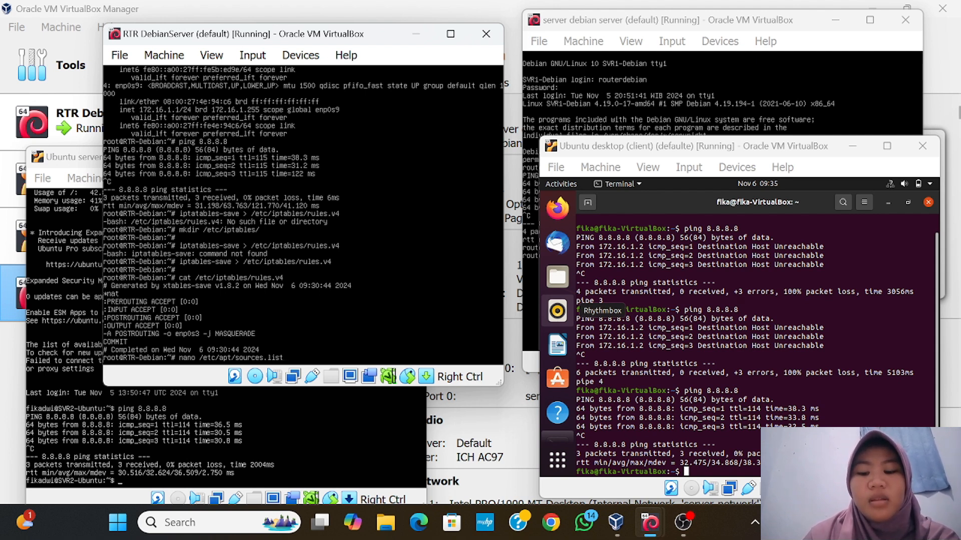
Append 'non-free' to the buster-updates line in /etc/apt/sources.list and save it
key("Return")
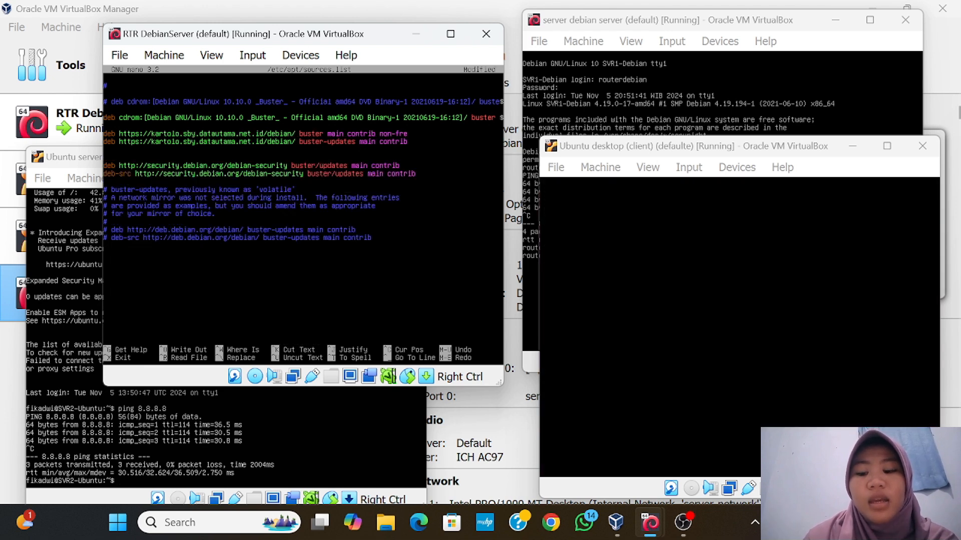
type("non-free")
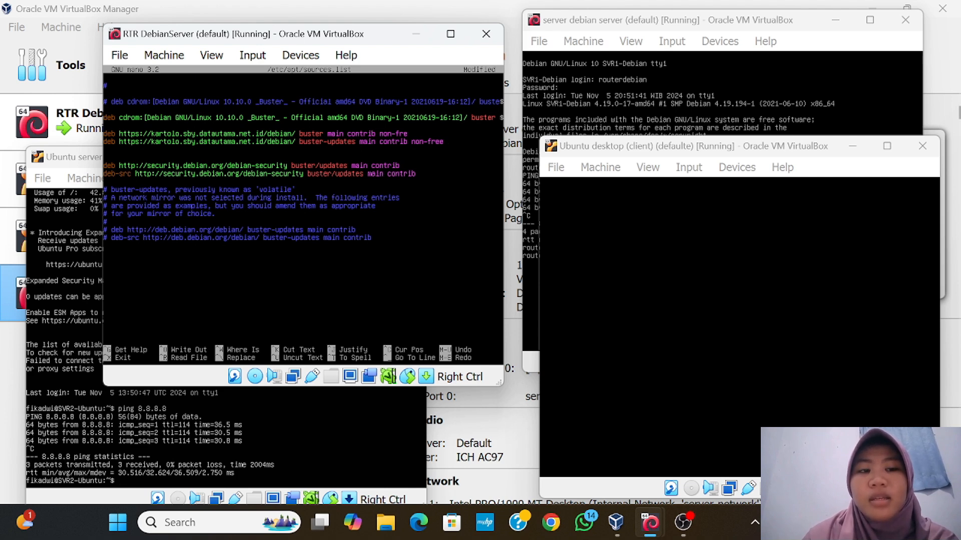
key("ctrl+x")
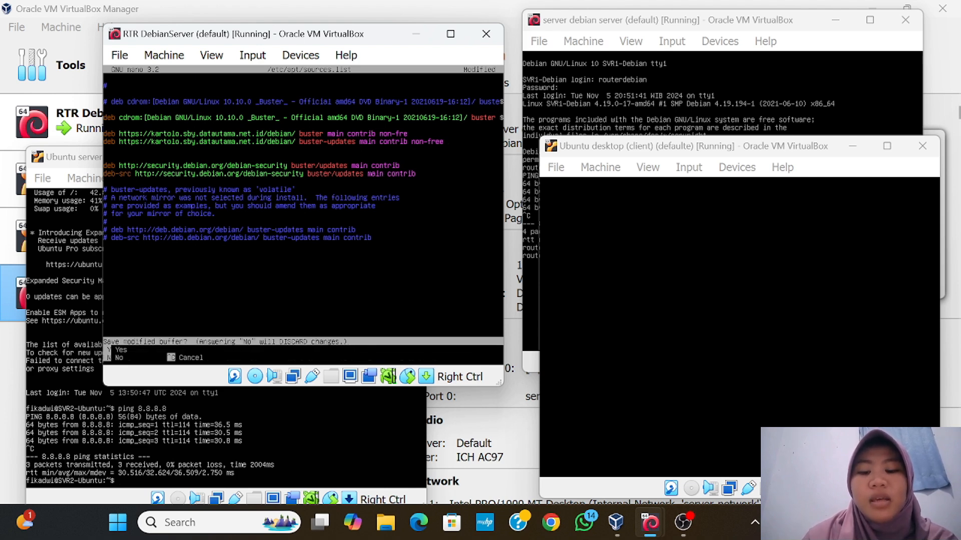
key("y")
key("Return")
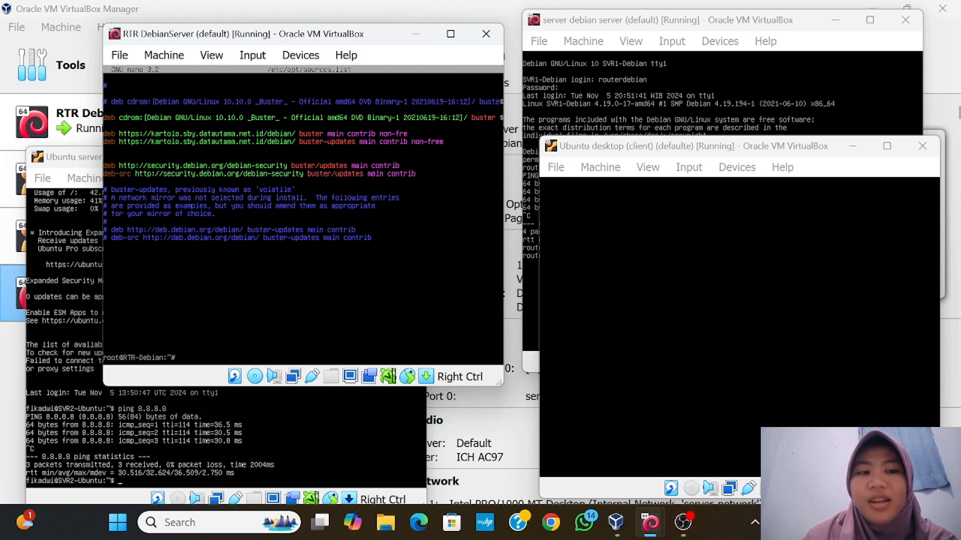
Print /etc/apt/sources.list to review the updated kartolo mirror lines
key("Up")
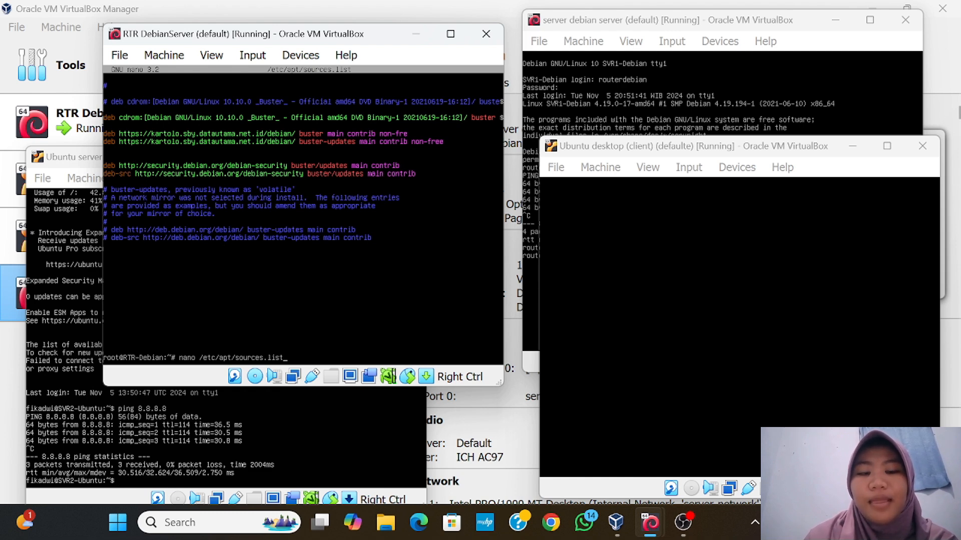
key("Up")
key("Return")
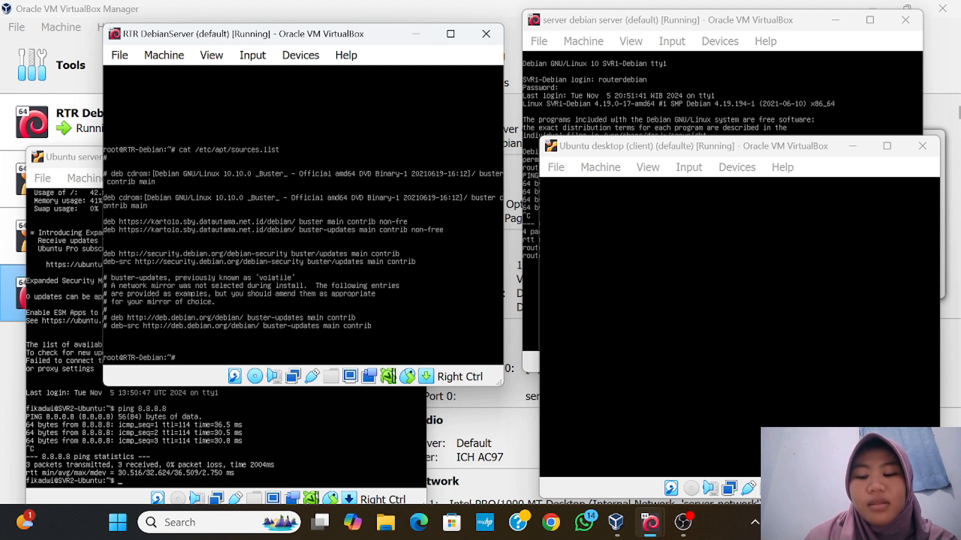
Run apt update on the router, then attempt apt install iptables persistent
type("apt")
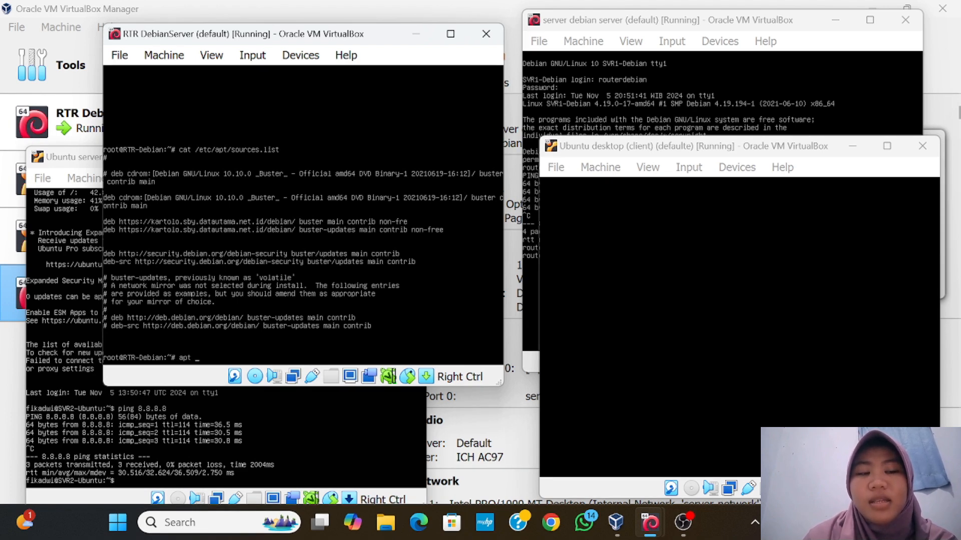
type("u")
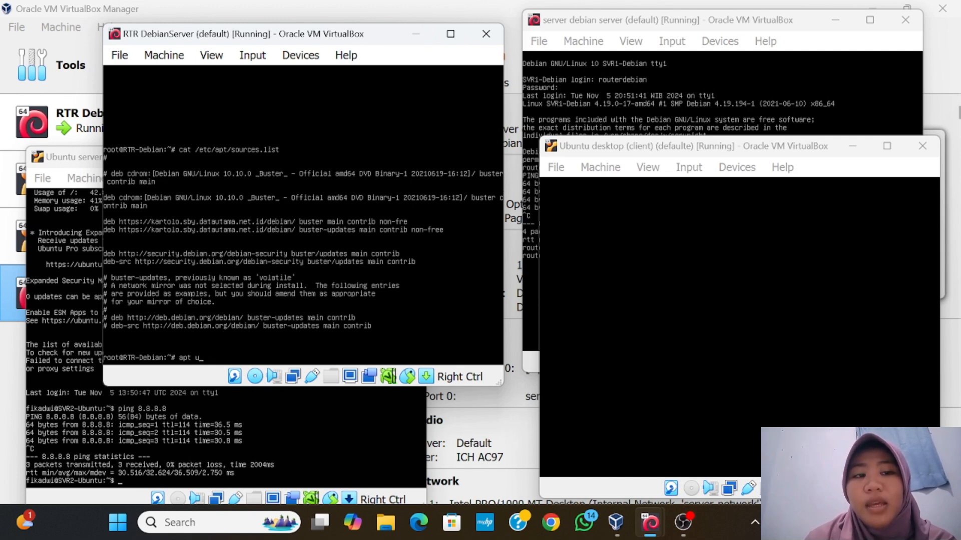
type("pda")
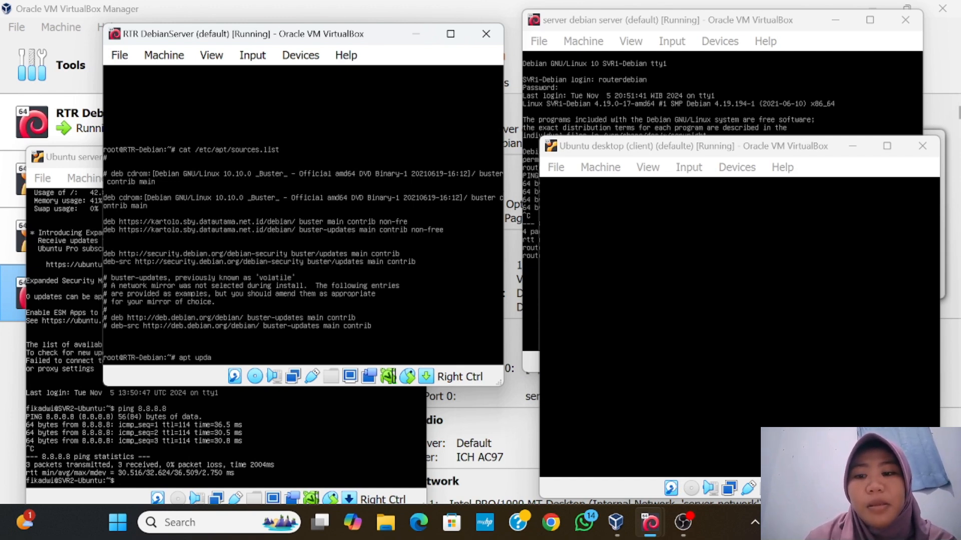
type("te")
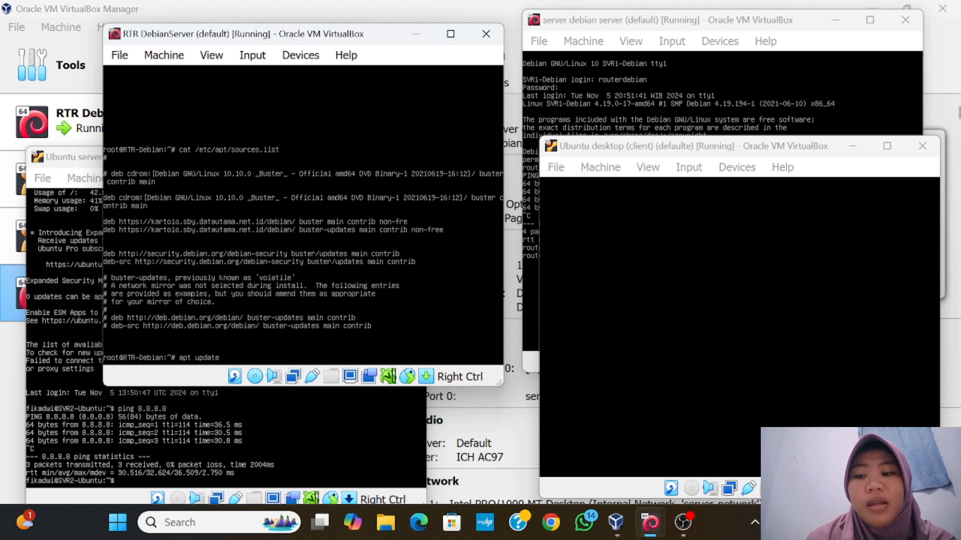
key("Return")
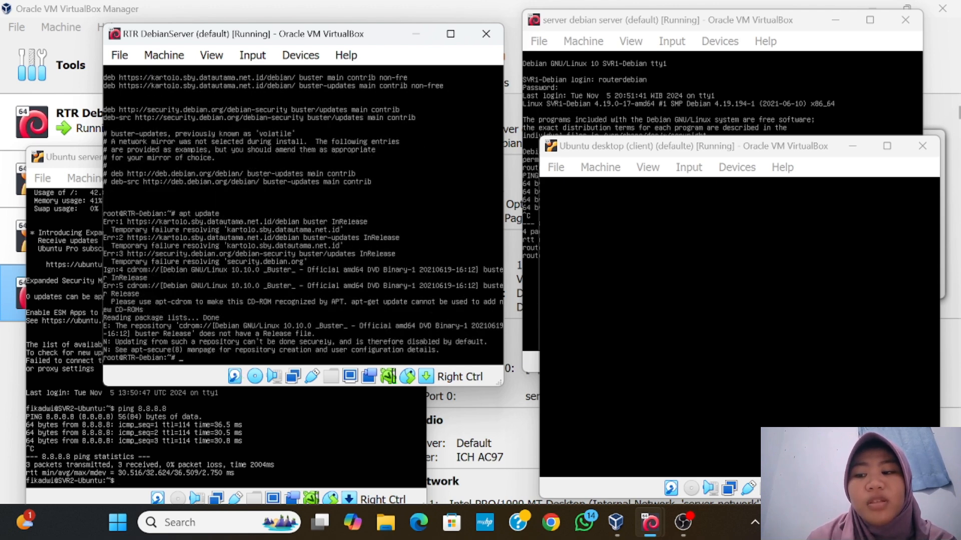
type("apt install iptables")
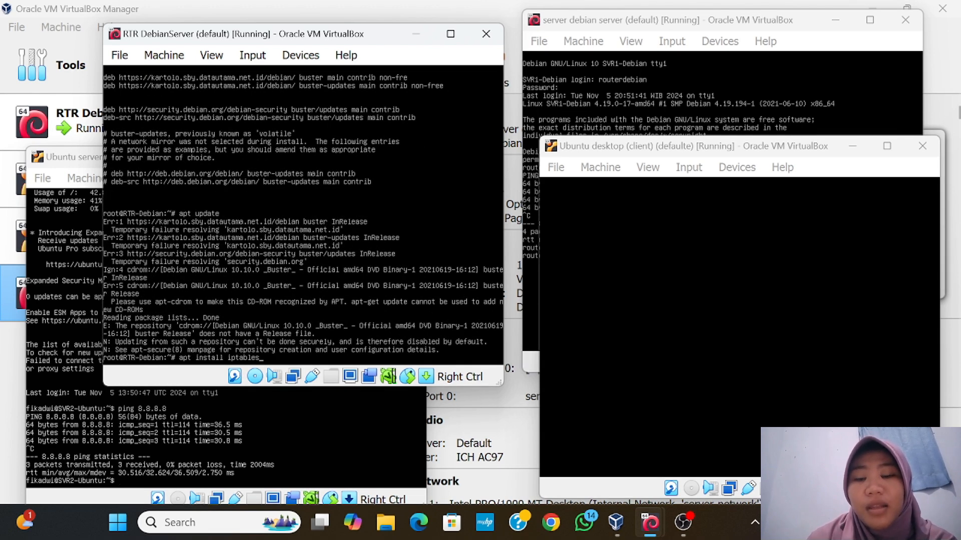
type(" per")
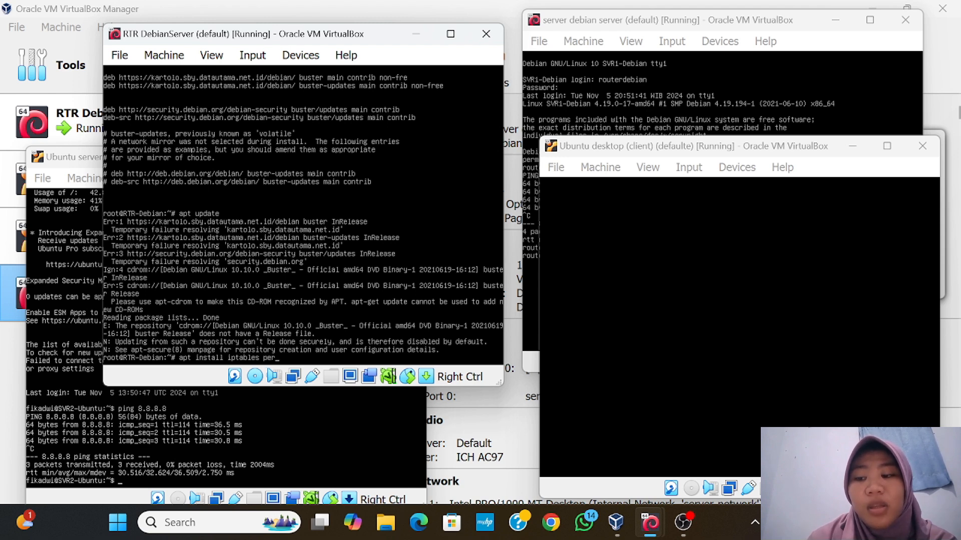
type("si")
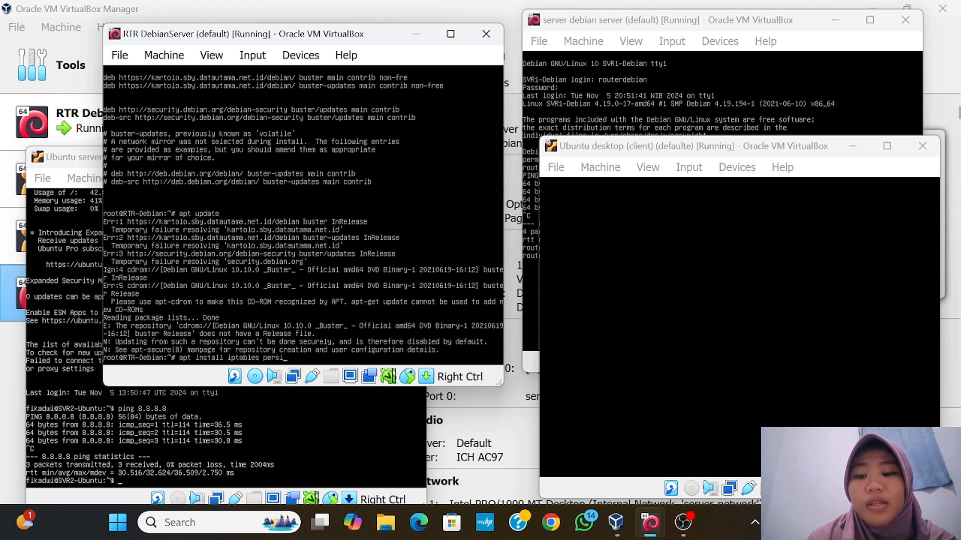
type("sten")
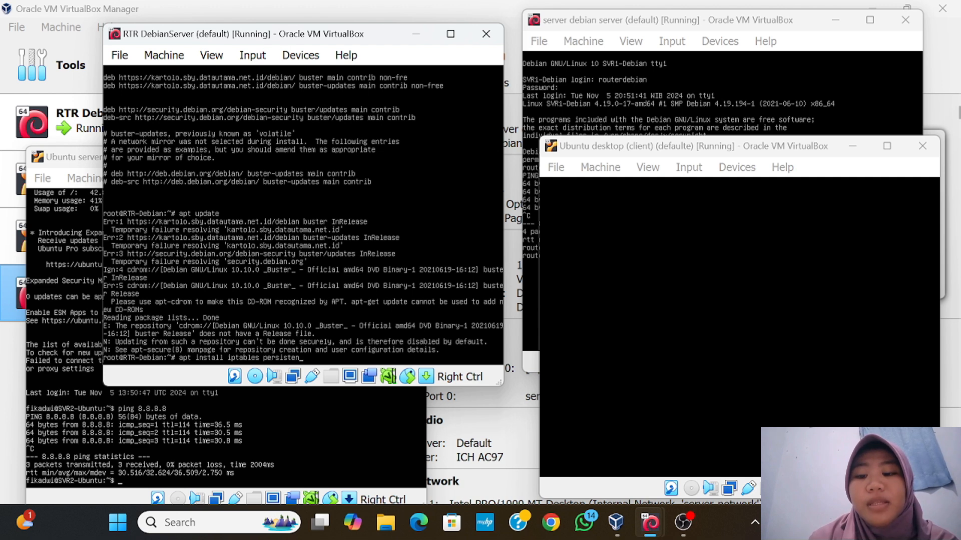
key("Return")
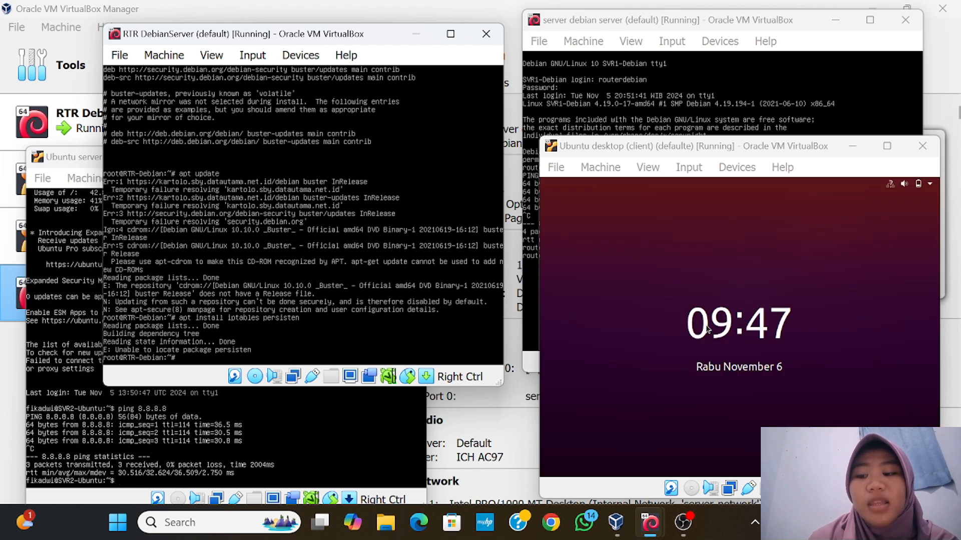
Log in to the Ubuntu desktop client with the account password
left_click(707, 328)
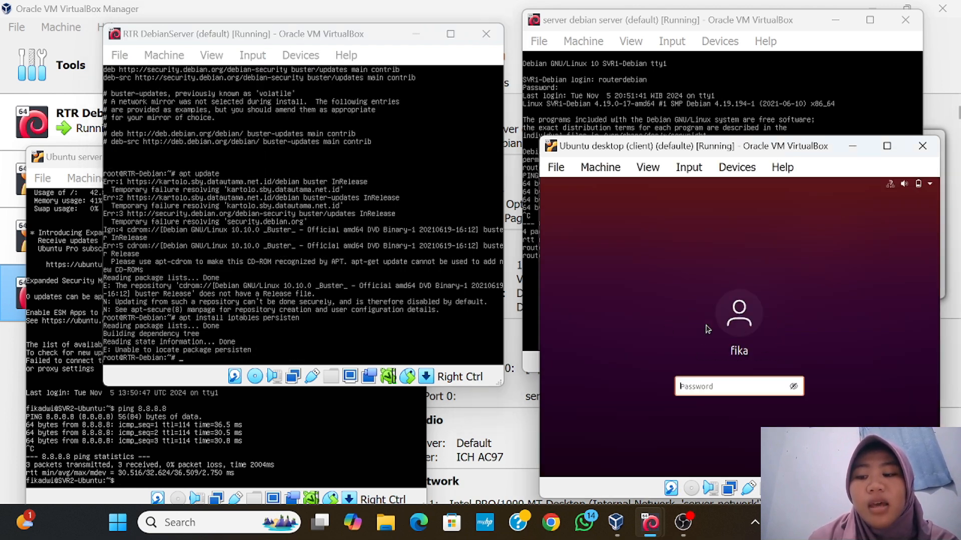
type("*****")
key("Return")
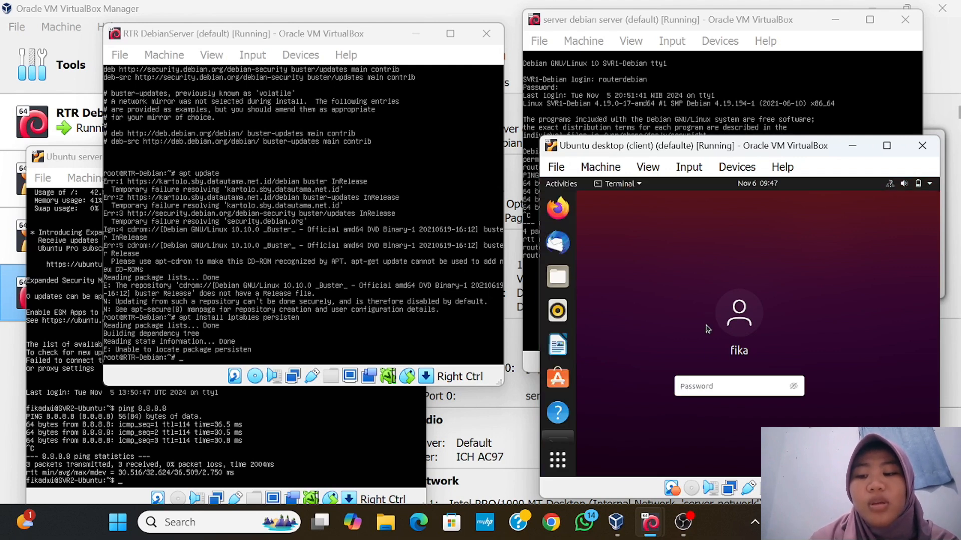
Ping 8.8.8.8 from the Ubuntu client's terminal
type("pi")
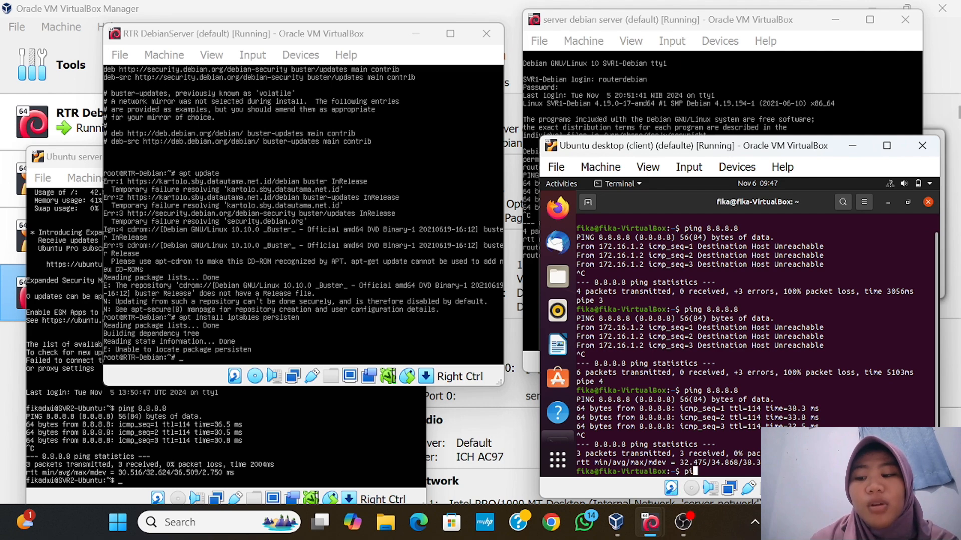
key("BackSpace")
type("ping 8.8.8.8")
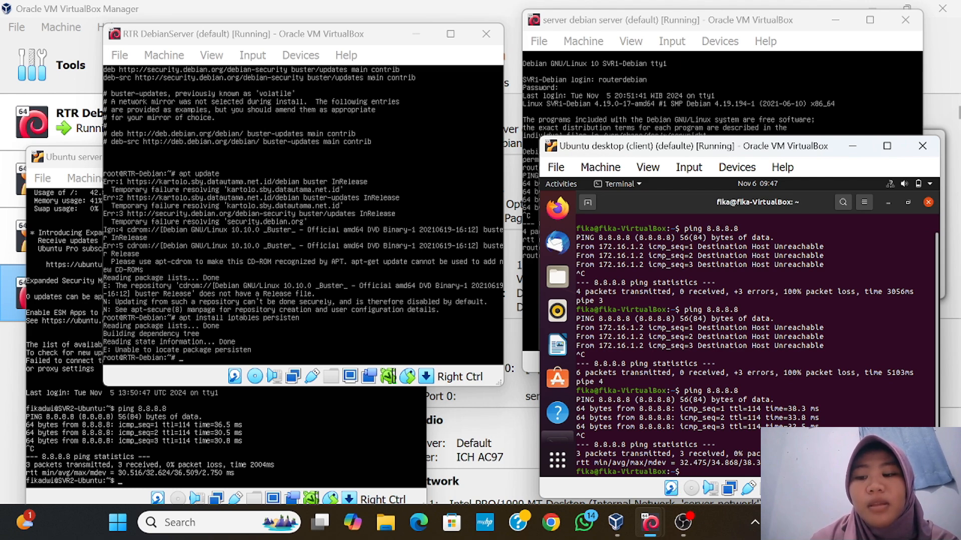
key("Return")
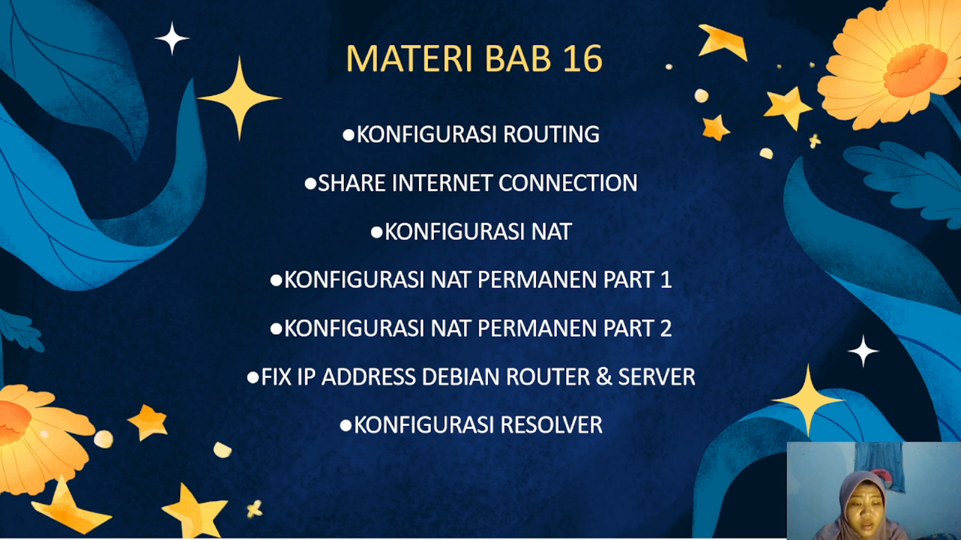
Advance past the MATERI BAB 16 slide to the topology diagram
key("Right")
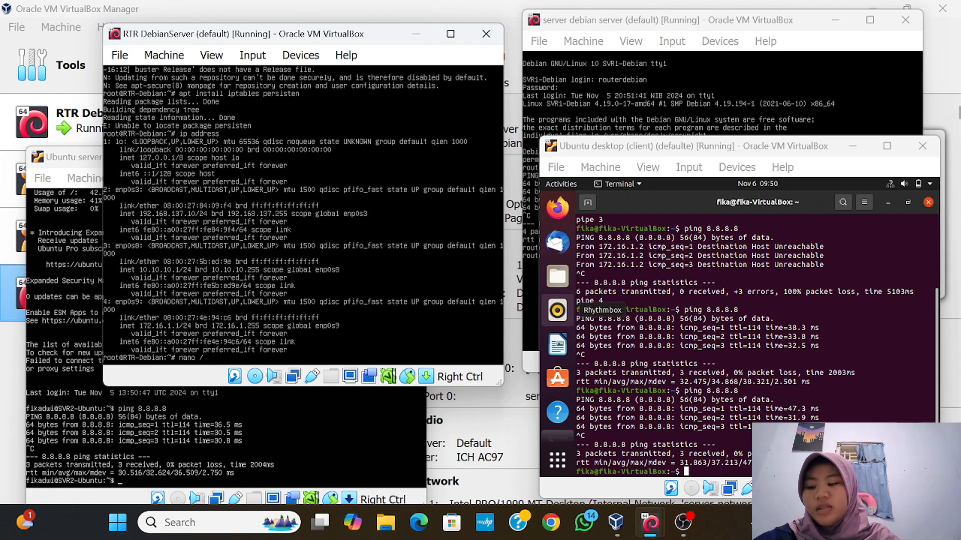
Enter the command nano /etc/network/interfaces in the RTR console
type("tc/network")
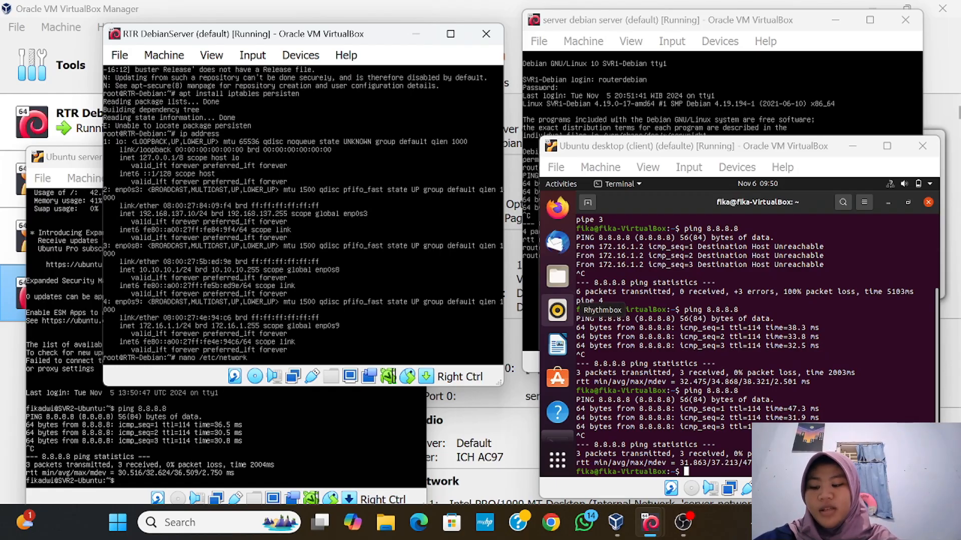
type("/interfaces")
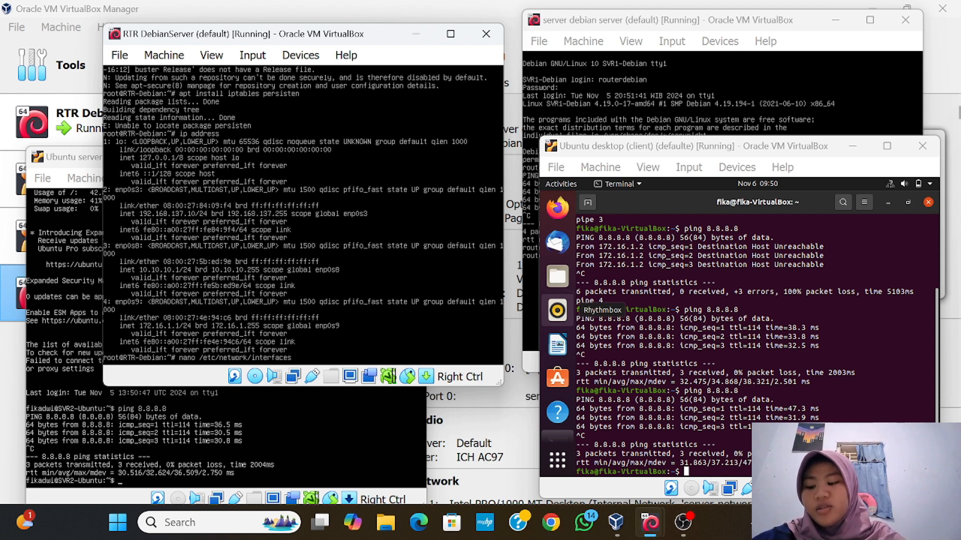
key("BackSpace")
key("BackSpace")
key("BackSpace")
key("BackSpace")
key("BackSpace")
key("BackSpace")
key("BackSpace")
key("BackSpace")
key("BackSpace")
key("BackSpace")
key("BackSpace")
key("BackSpace")
key("BackSpace")
key("BackSpace")
key("BackSpace")
key("BackSpace")
key("BackSpace")
key("BackSpace")
key("BackSpace")
key("BackSpace")
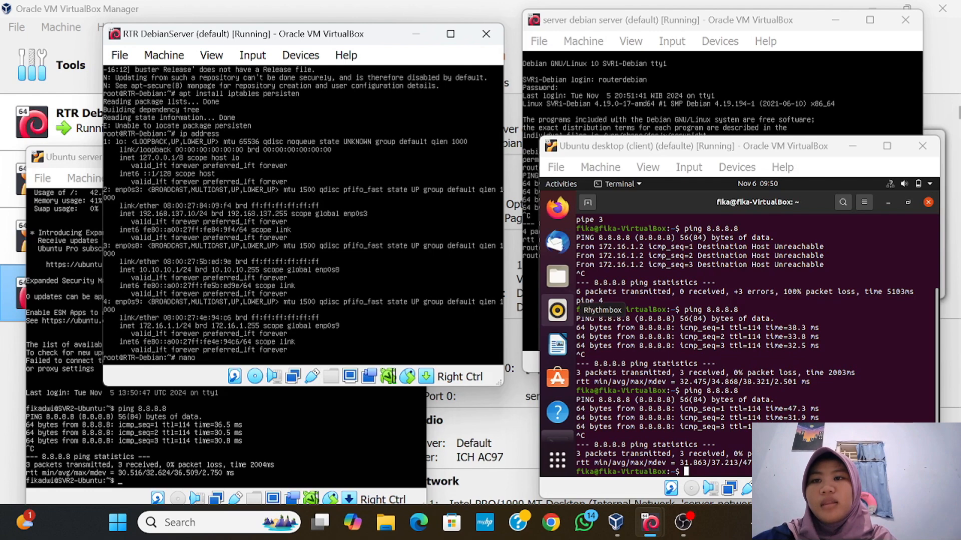
type("o /e")
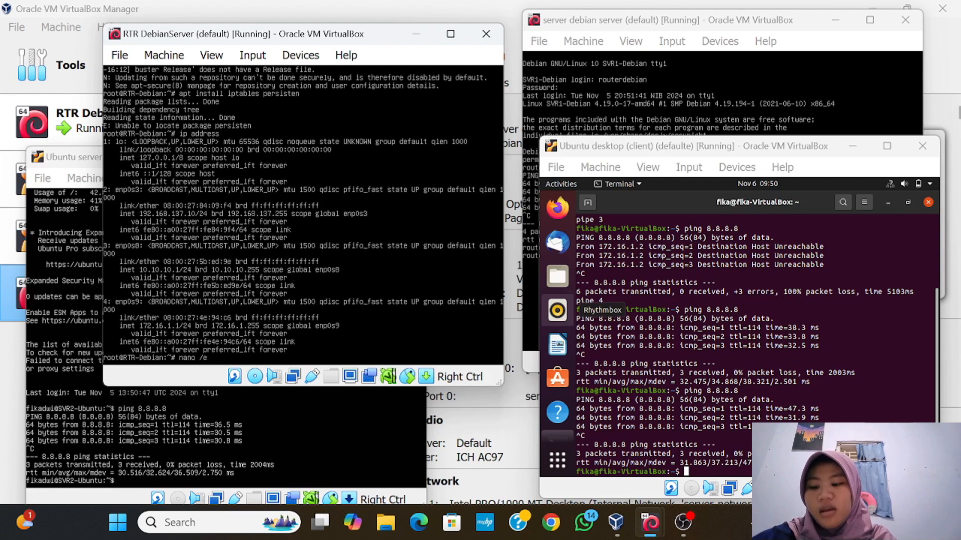
type("tc")
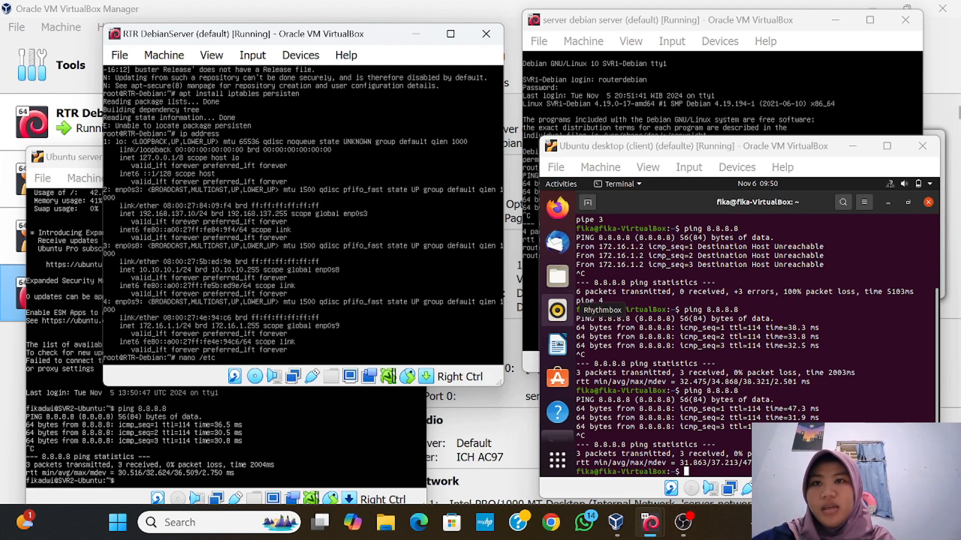
type("/n")
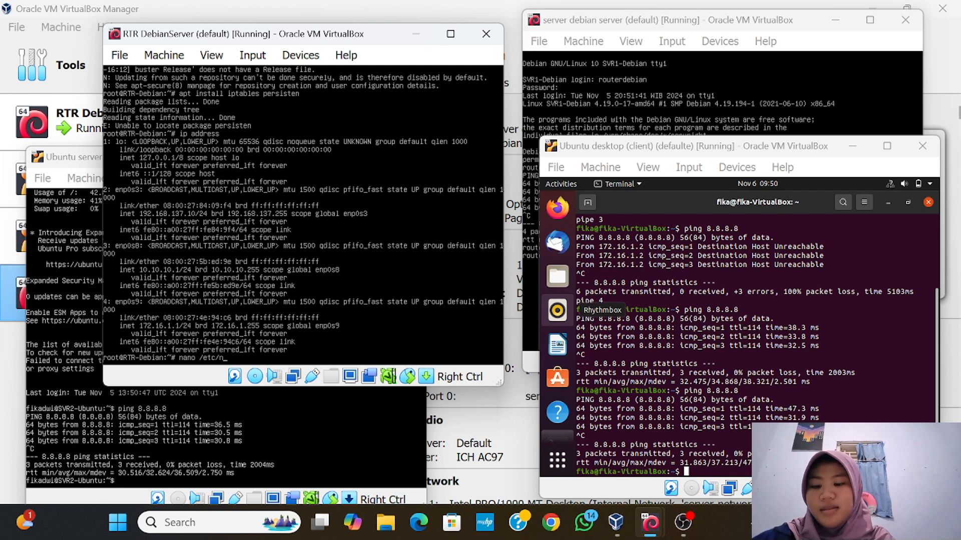
type("etwork")
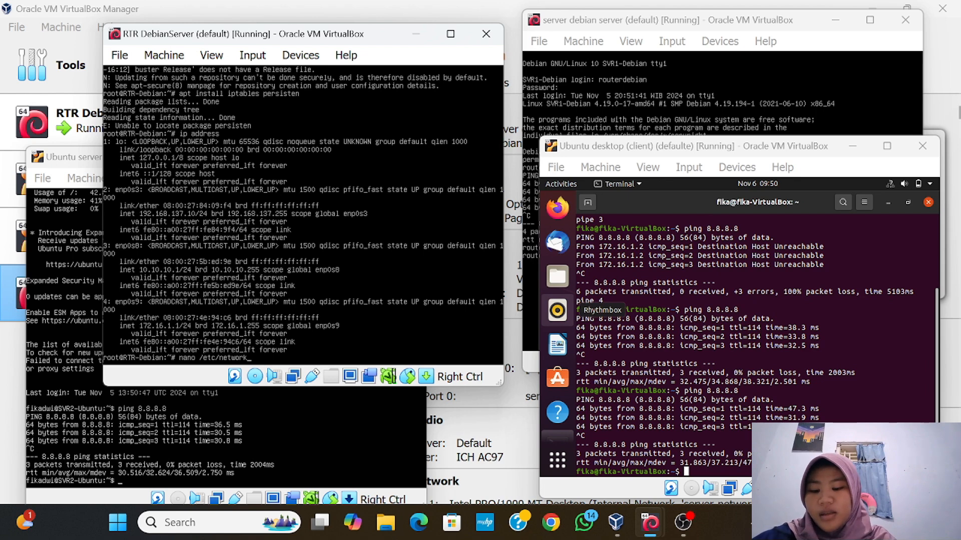
type("/i")
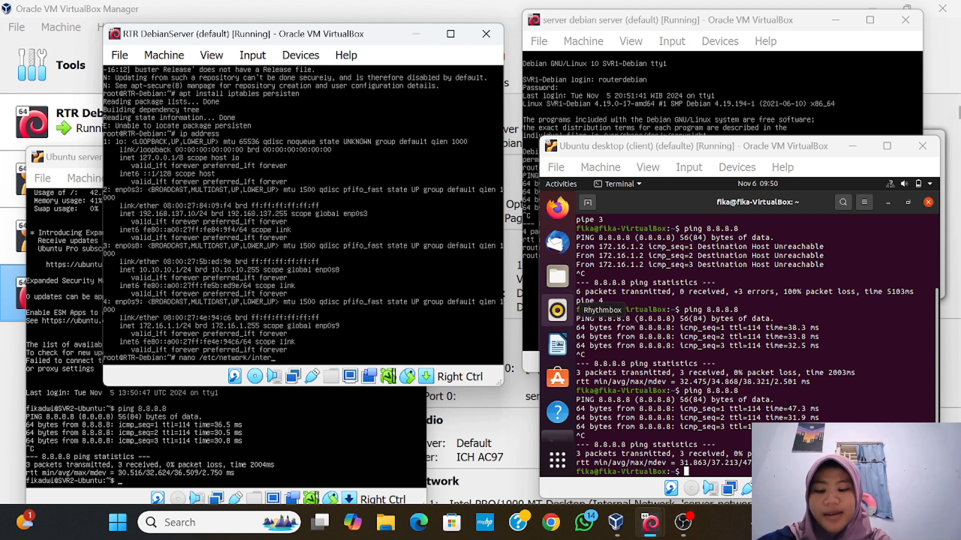
type("nterface")
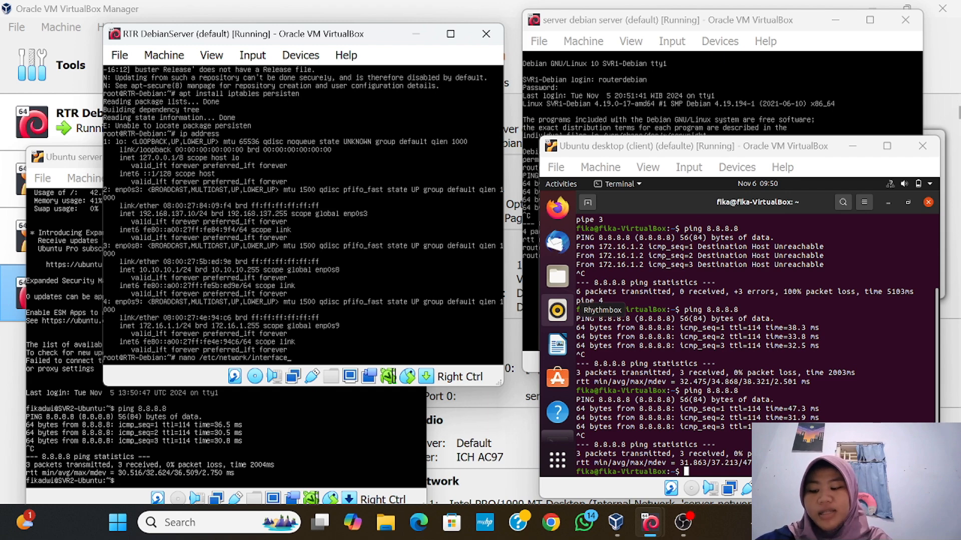
type("s")
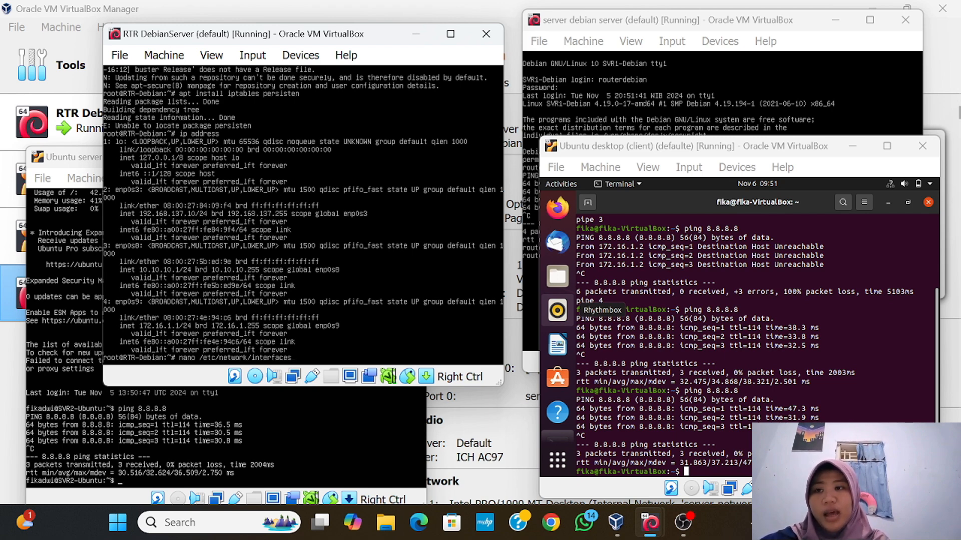
Add 'auto enp0s3' and 'auto enp0s8' lines above their interface blocks in the router's file
key("Return")
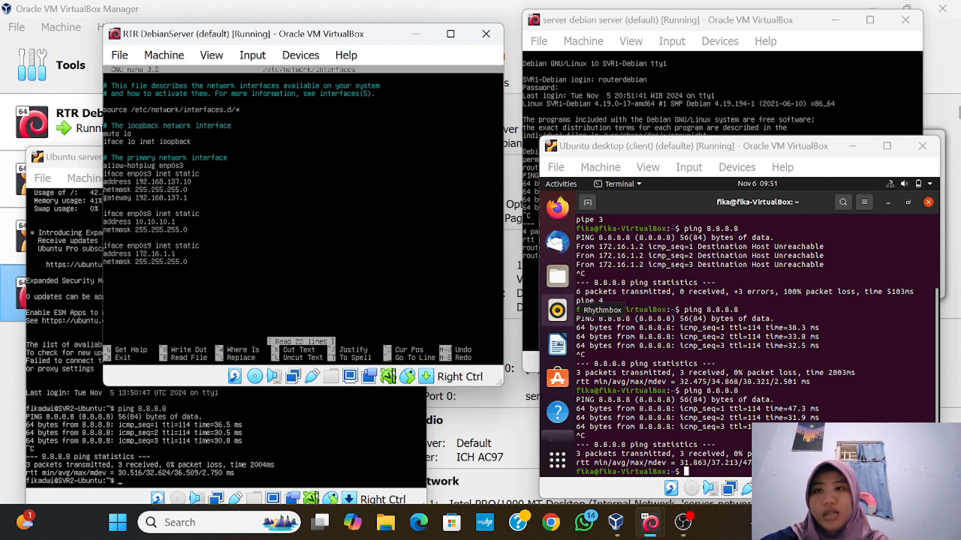
key("Return")
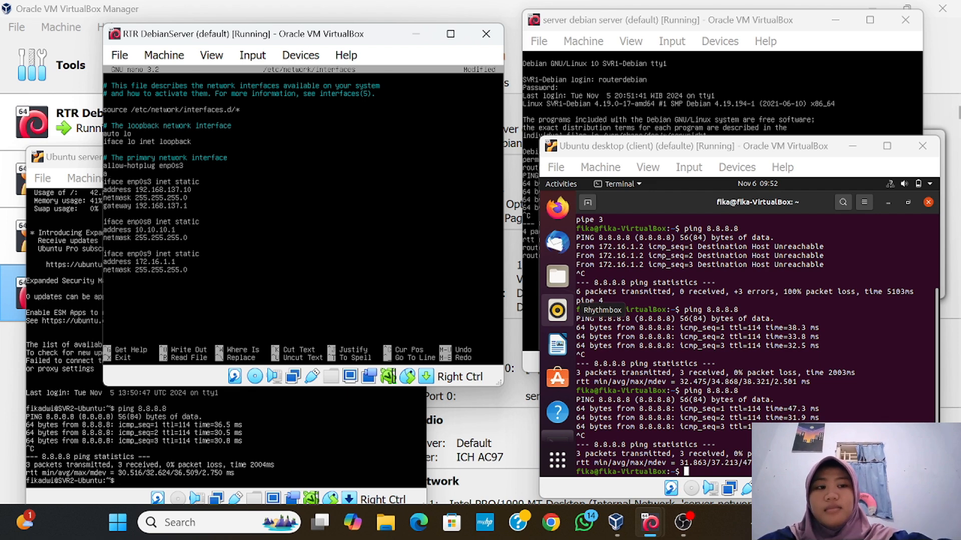
type("auto")
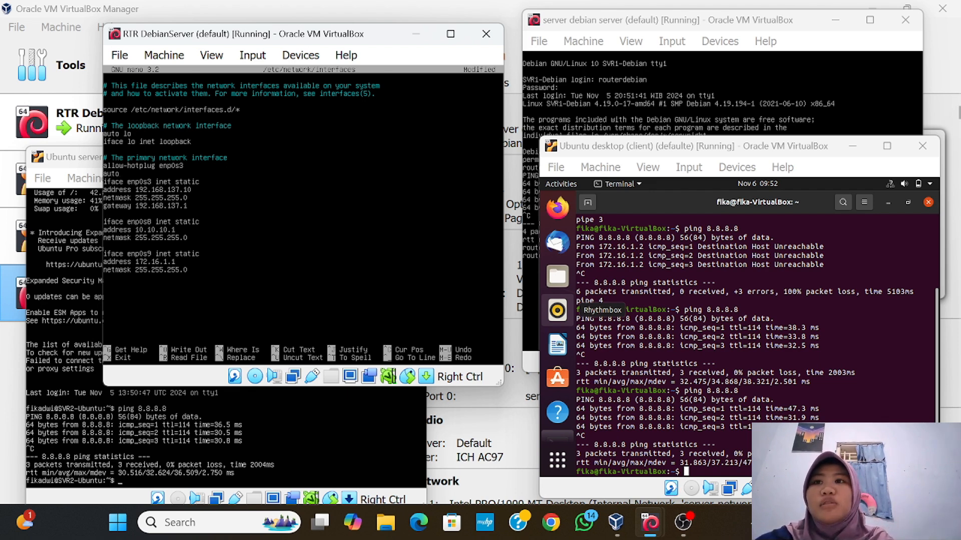
type(" en")
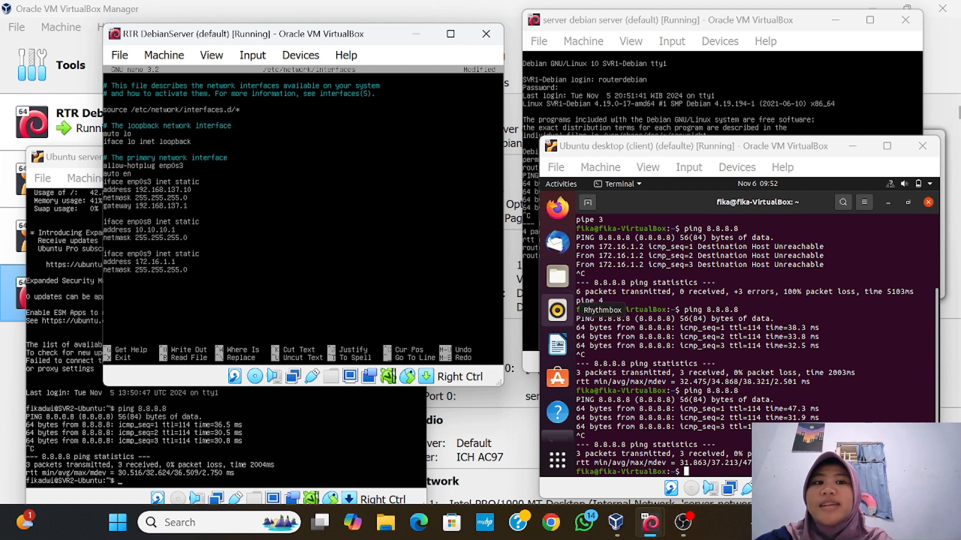
type("p0s3")
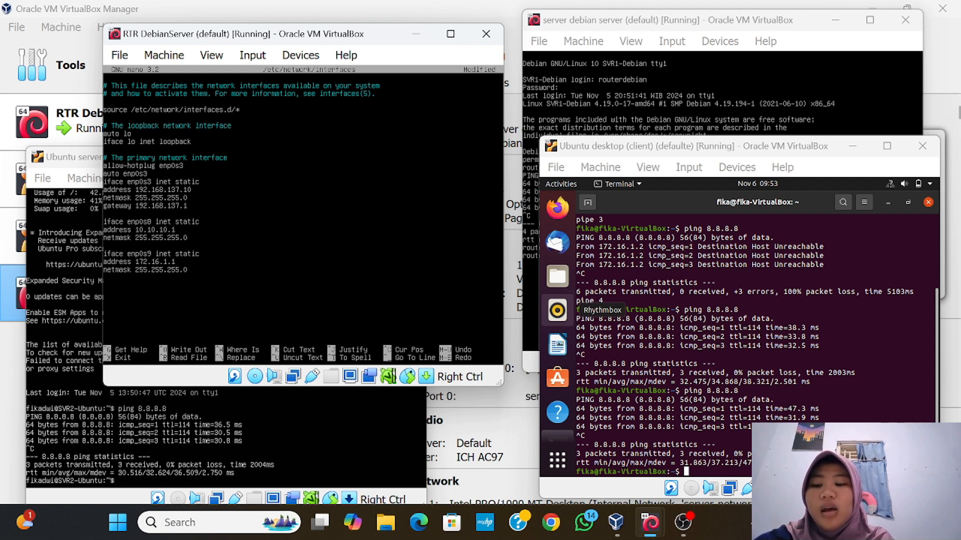
key("Return")
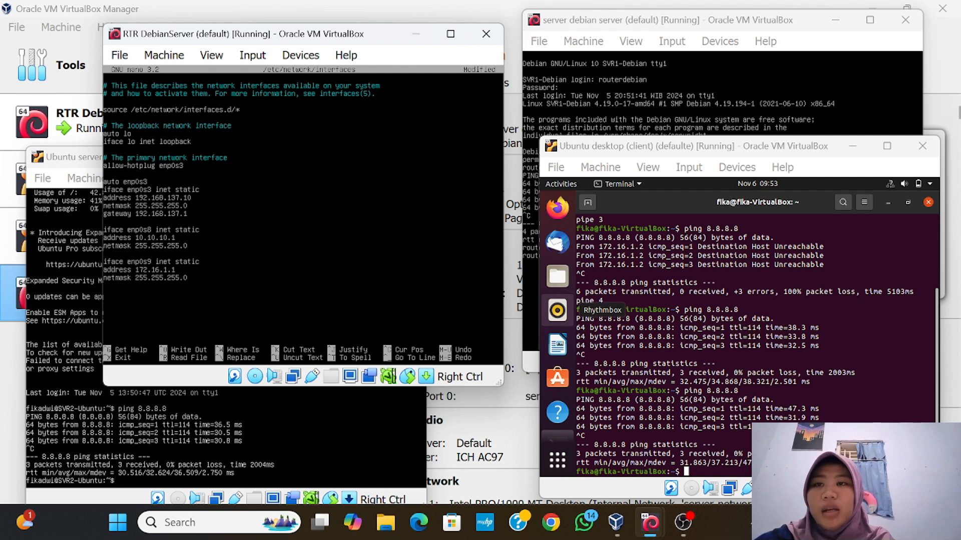
key("Return")
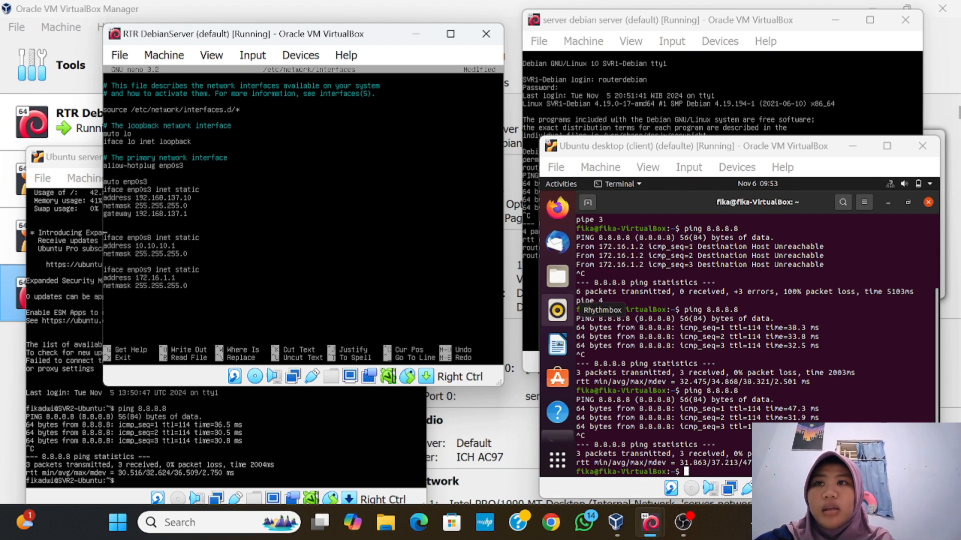
type("auto enp0s8")
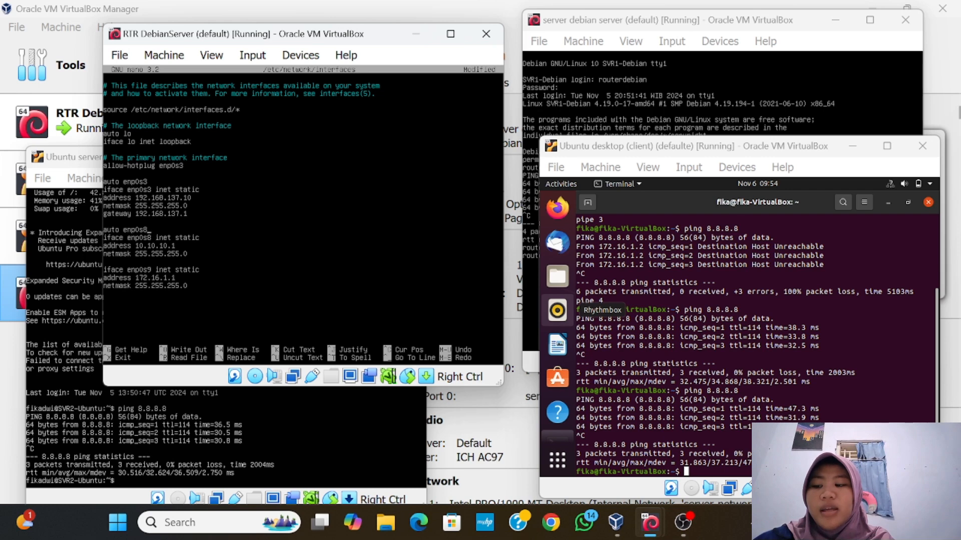
Add 'auto enp0s9' above the 172.16.1.1 static block and clear the stray 'cy' characters
key("Return")
type("auto enp0s9")
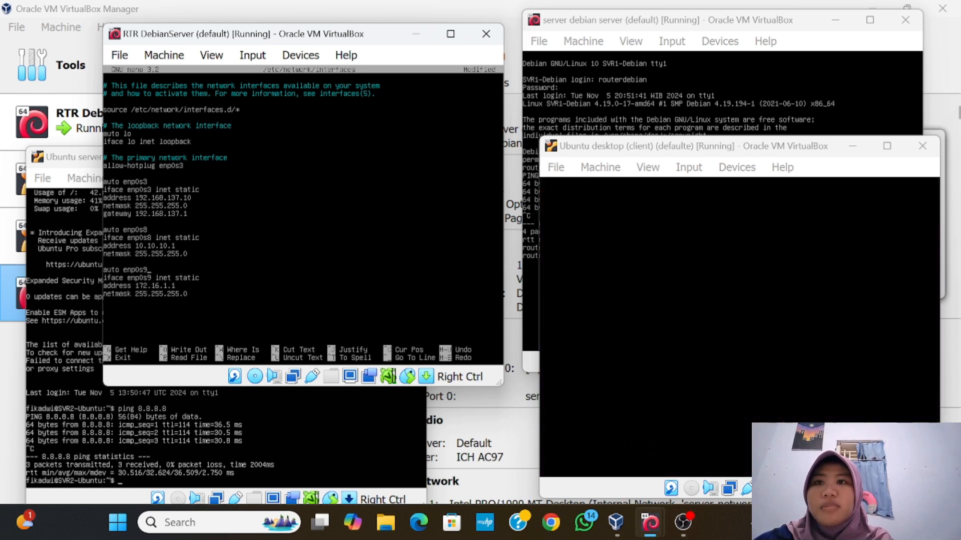
type("cy")
key("Return")
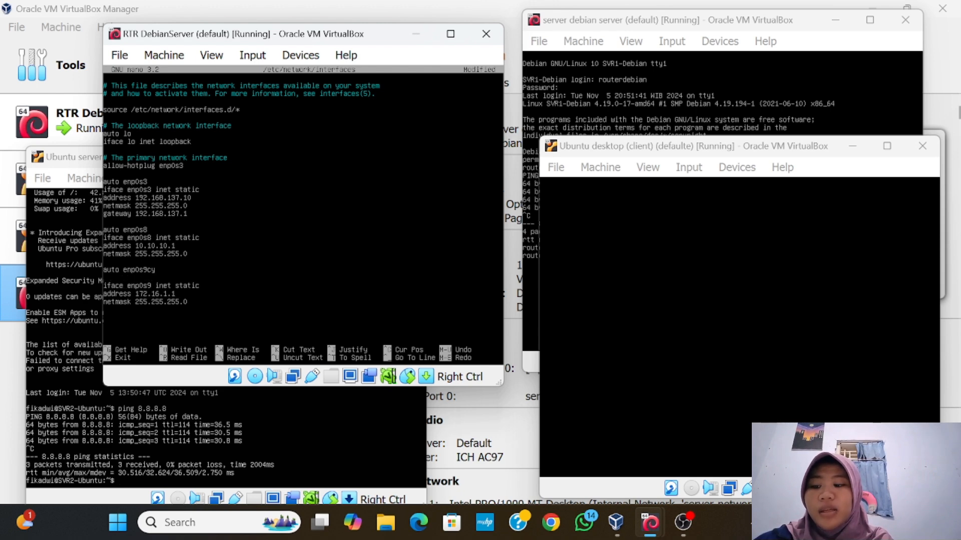
key("BackSpace")
key("BackSpace")
key("Delete")
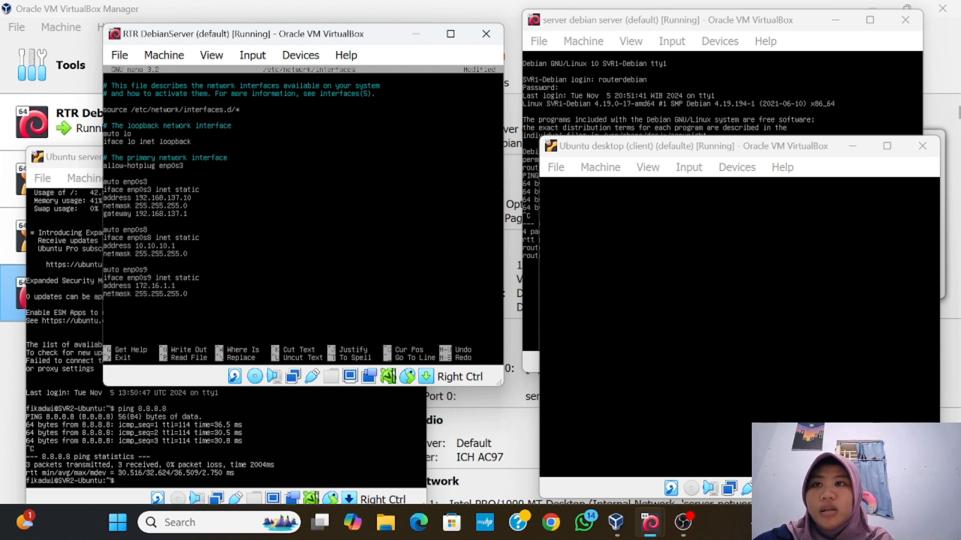
key("ctrl+c")
key("BackSpace")
key("BackSpace")
key("BackSpace")
key("BackSpace")
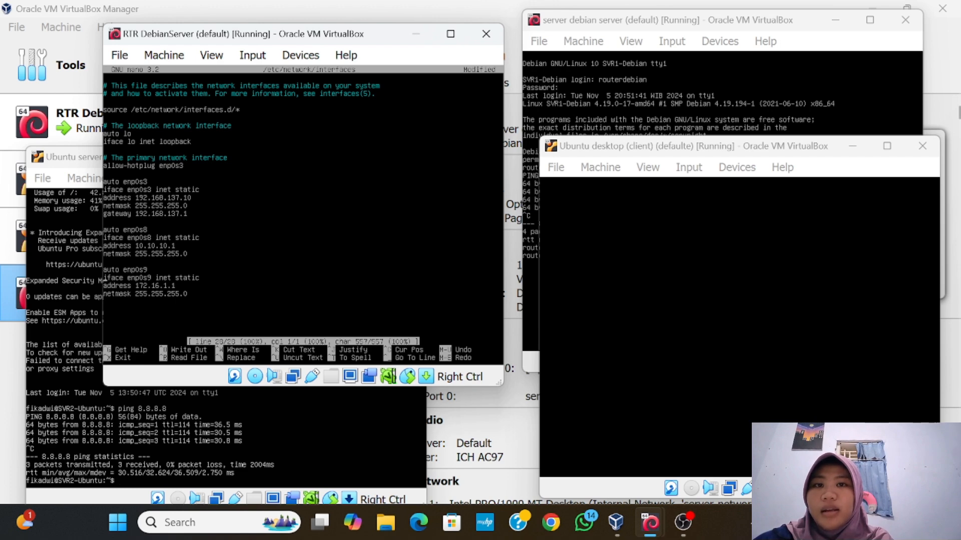
key("Left")
type("cy")
key("Return")
key("Up")
key("Right")
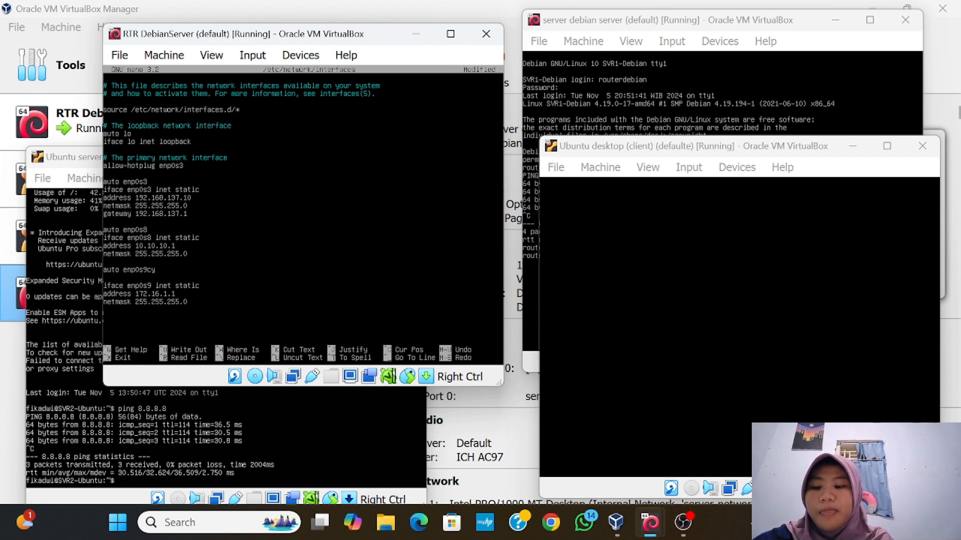
key("BackSpace")
key("BackSpace")
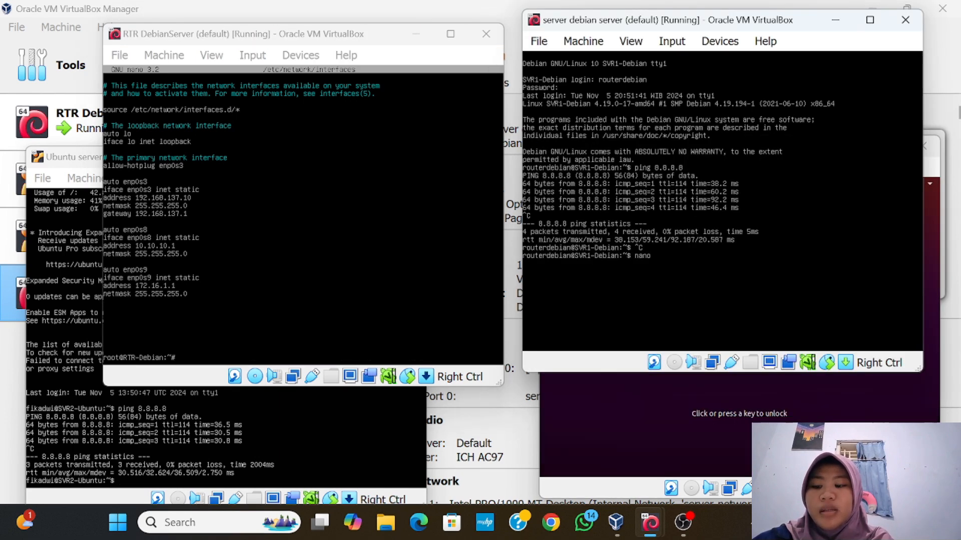
Add 'auto enp0s3' to the Debian server's /etc/network/interfaces and save the file
type("/")
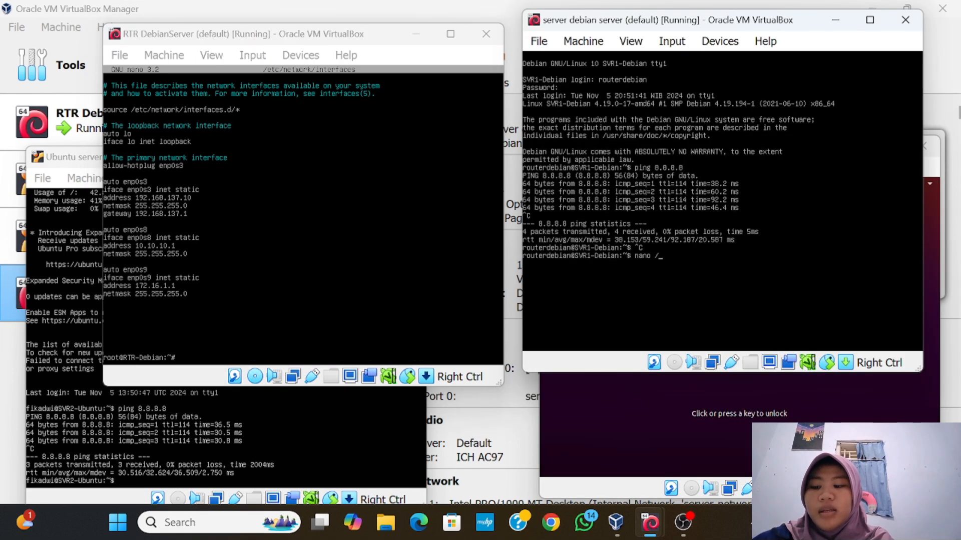
type("etc/network/interfaces")
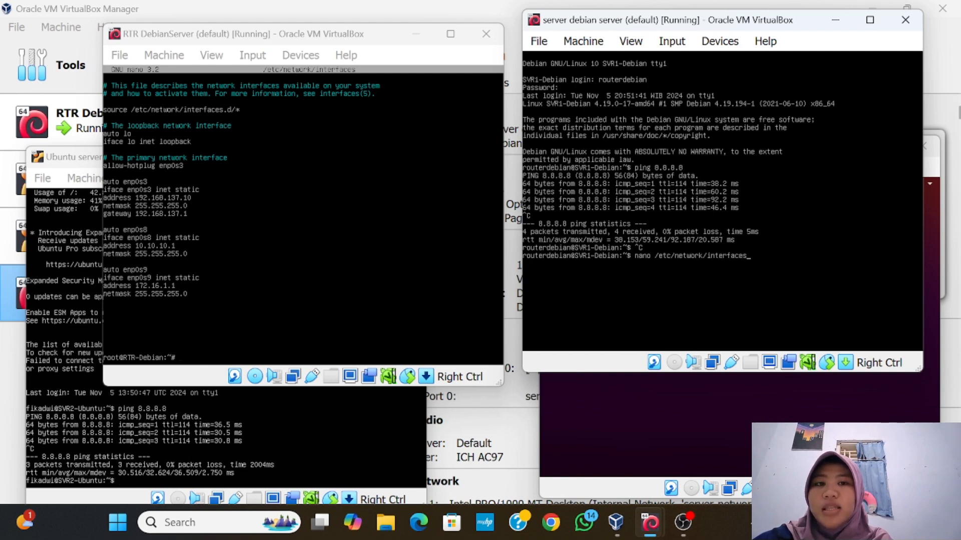
key("Return")
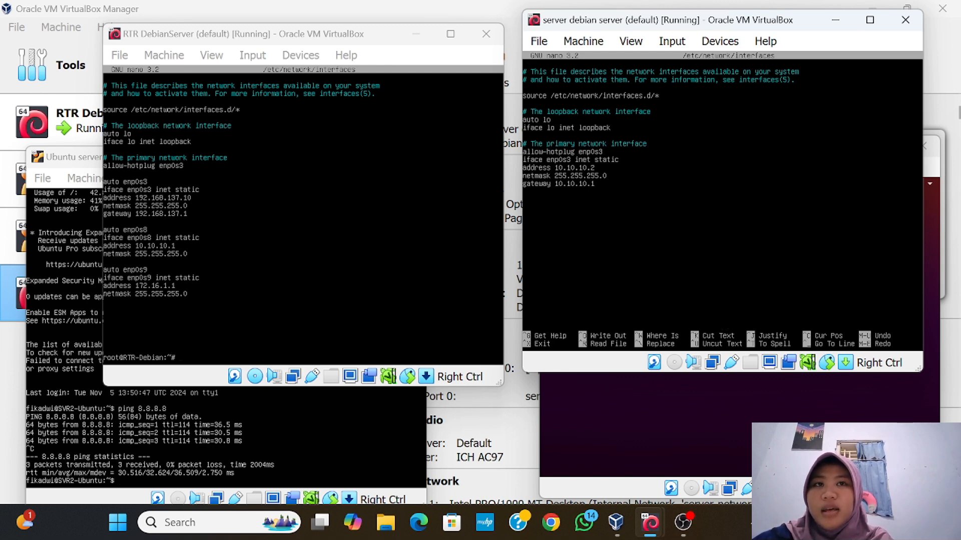
key("Return")
key("Return")
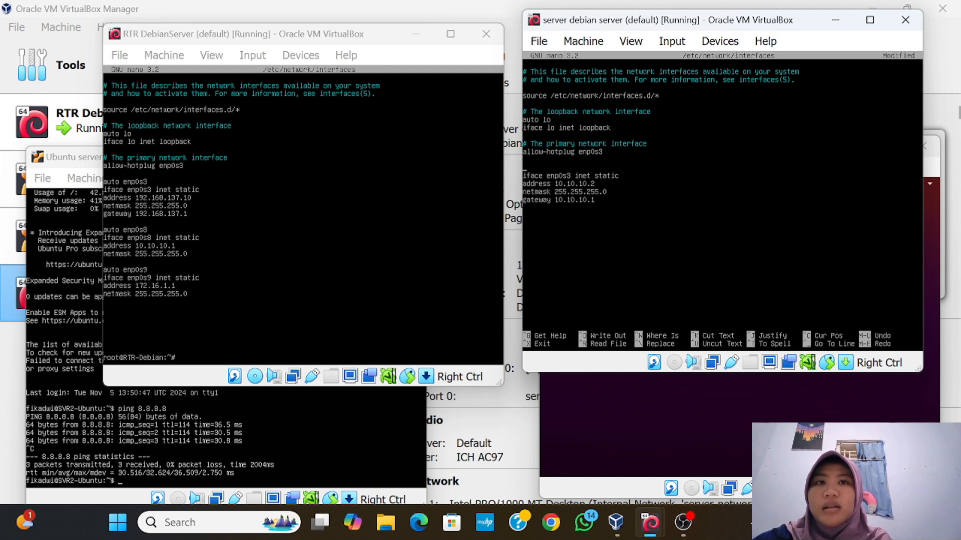
type("a")
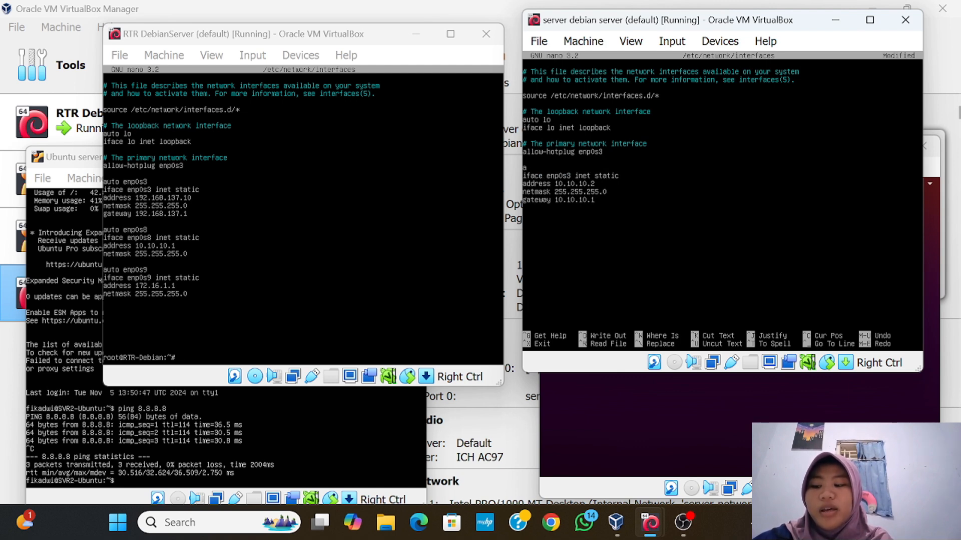
type("uto")
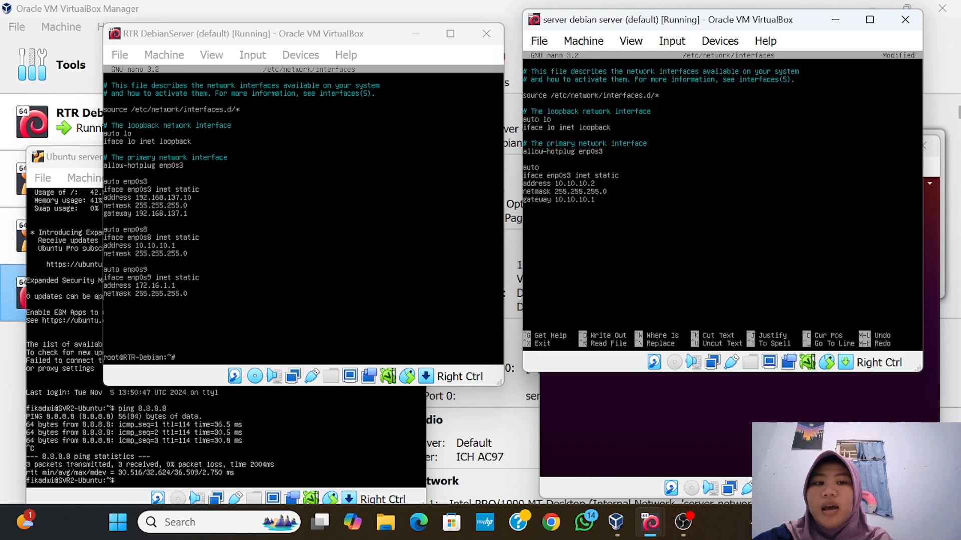
type(" enp0s3")
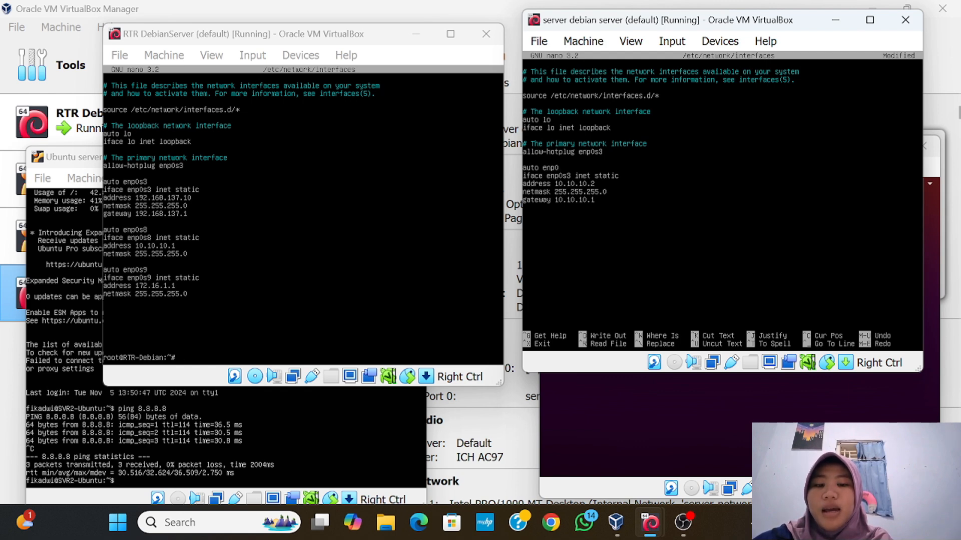
key("ctrl+x")
key("y")
key("Return")
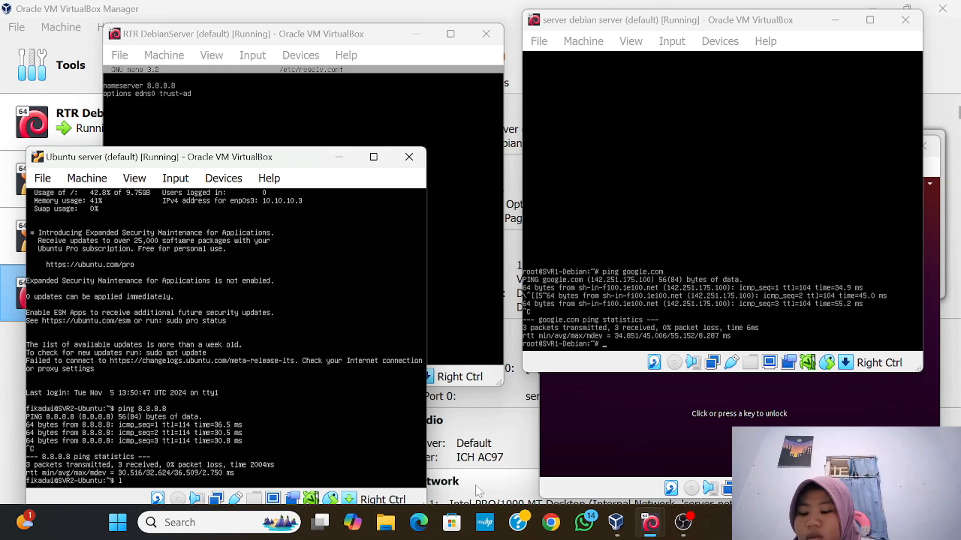
Switch to root on the Ubuntu server with sudo su and return home
type("su")
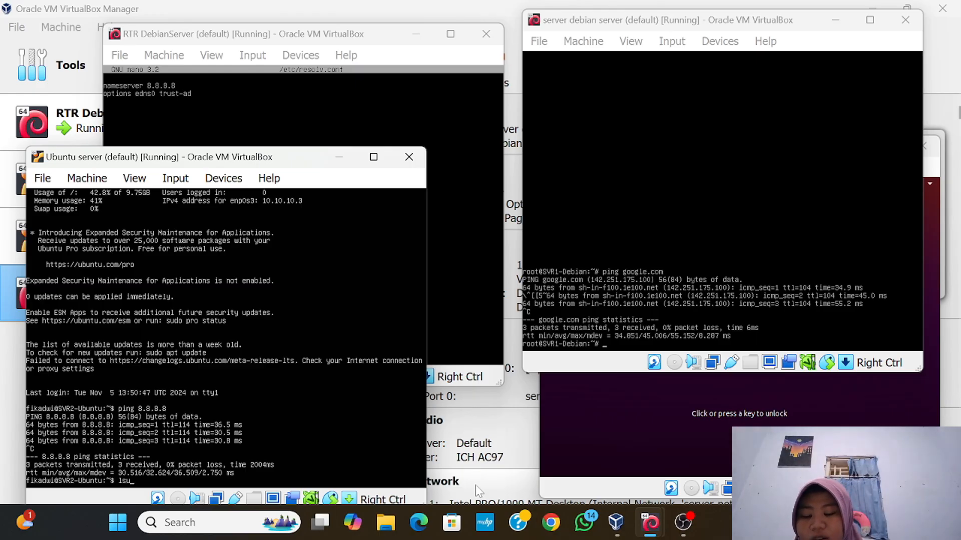
key("BackSpace")
key("BackSpace")
key("BackSpace")
type("s")
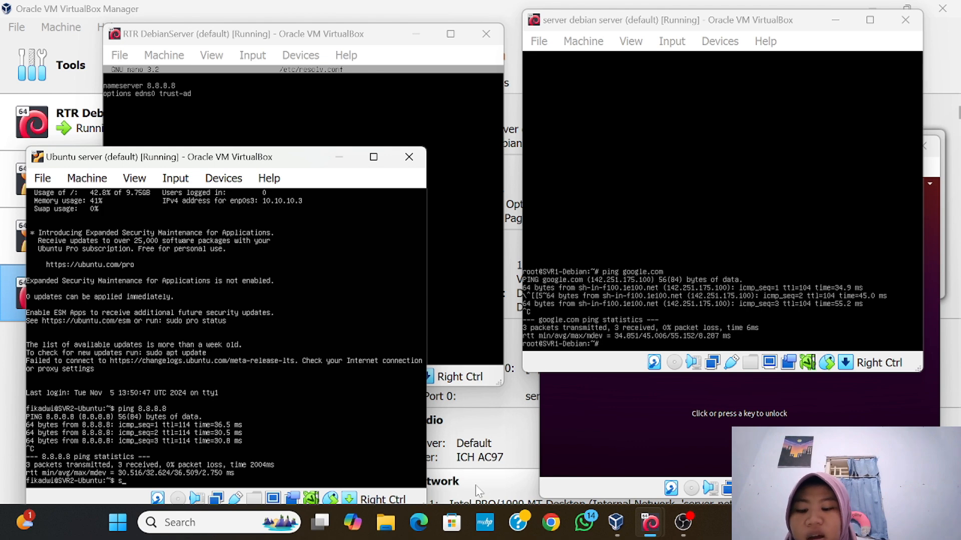
type("udo s")
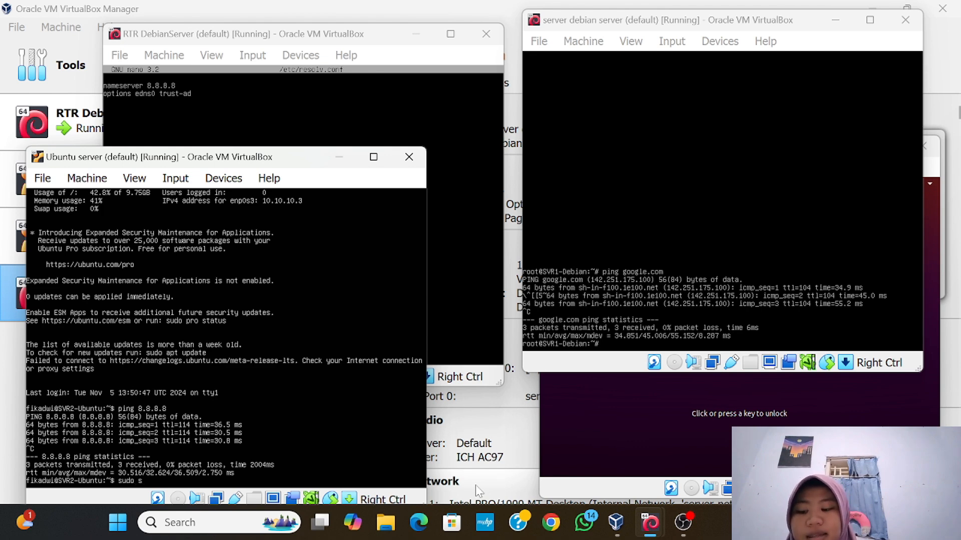
type("u")
key("Return")
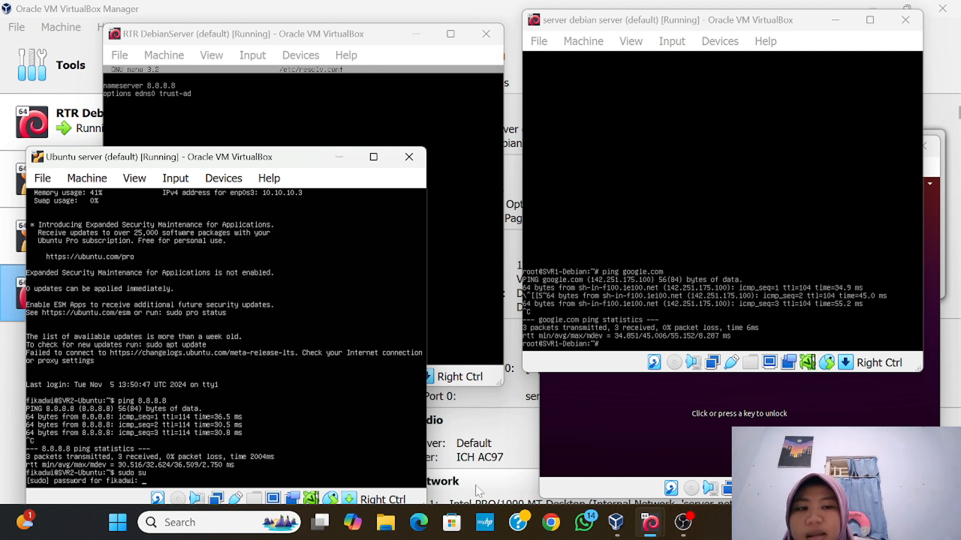
key("Return")
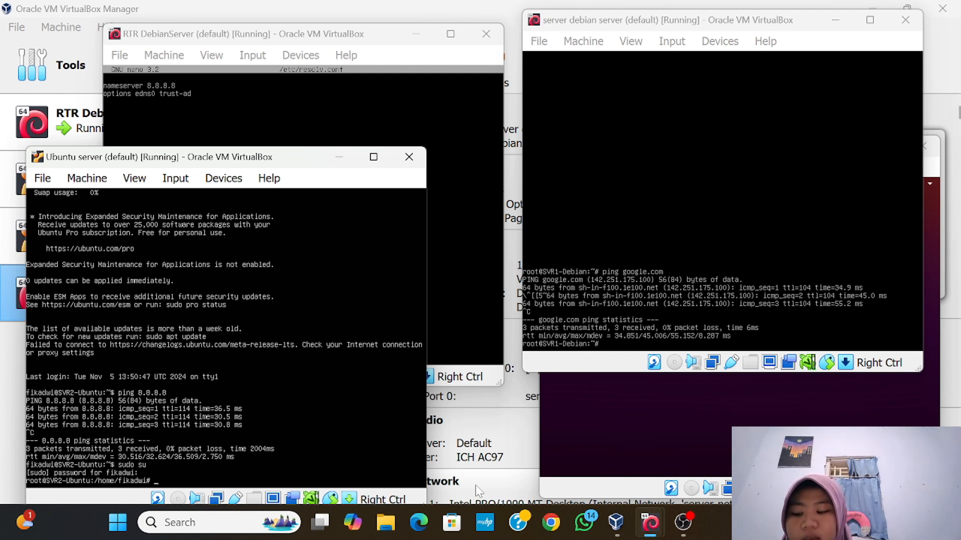
type("cd")
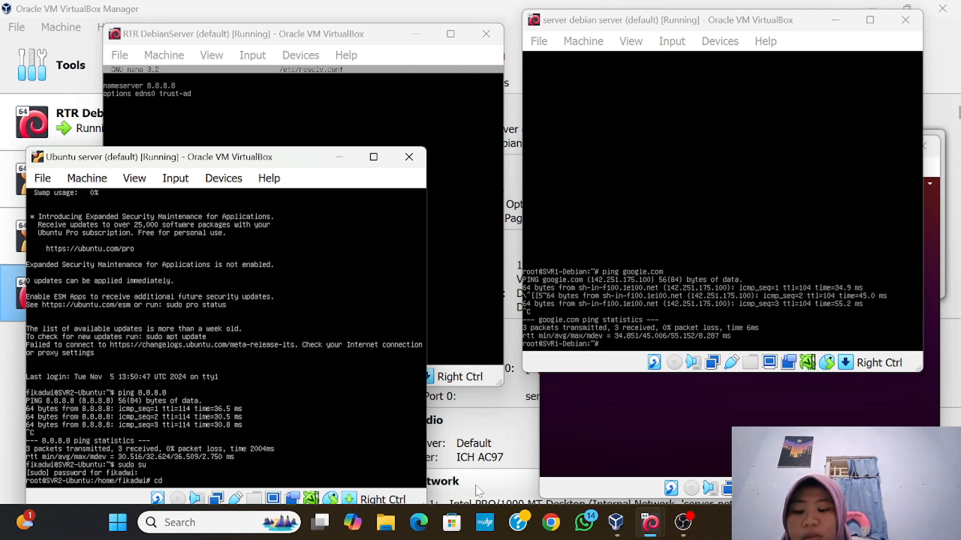
key("Return")
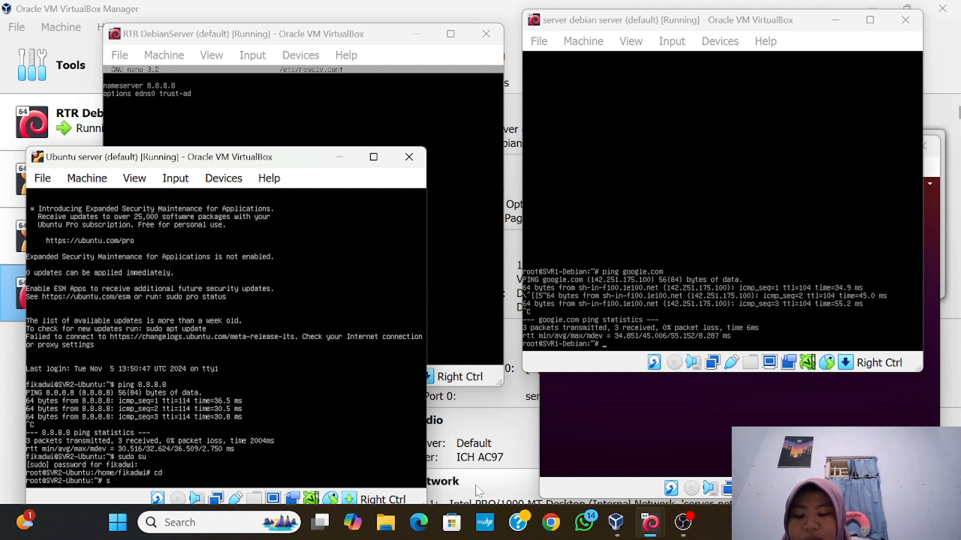
Open /etc/resolv.conf in nano with sudo, fixing the missing space after nano
type("sudo")
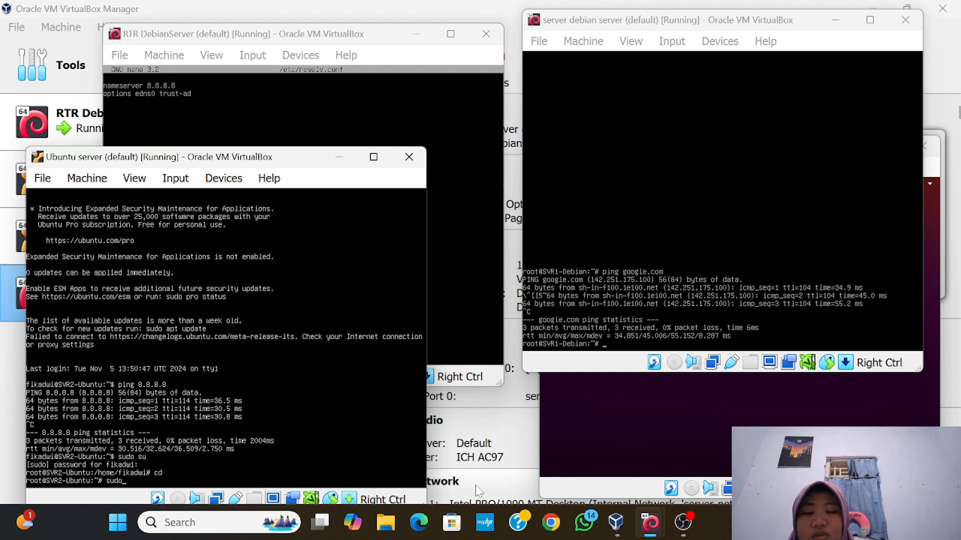
type(" nano/etc")
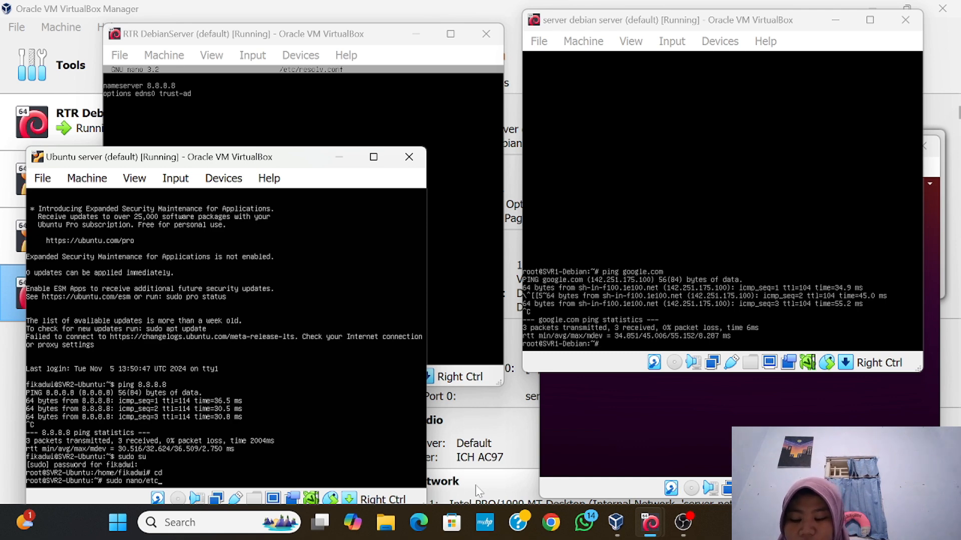
type("/")
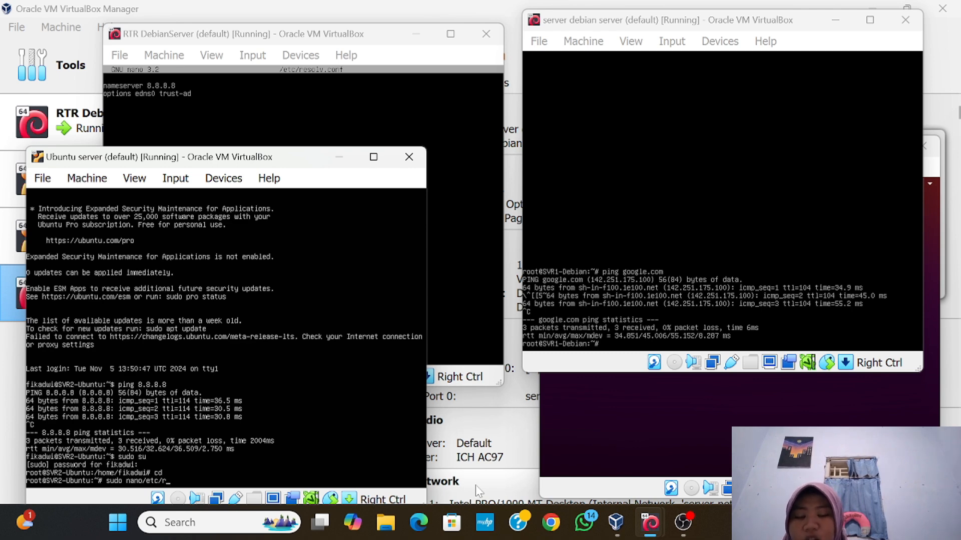
type("resolv")
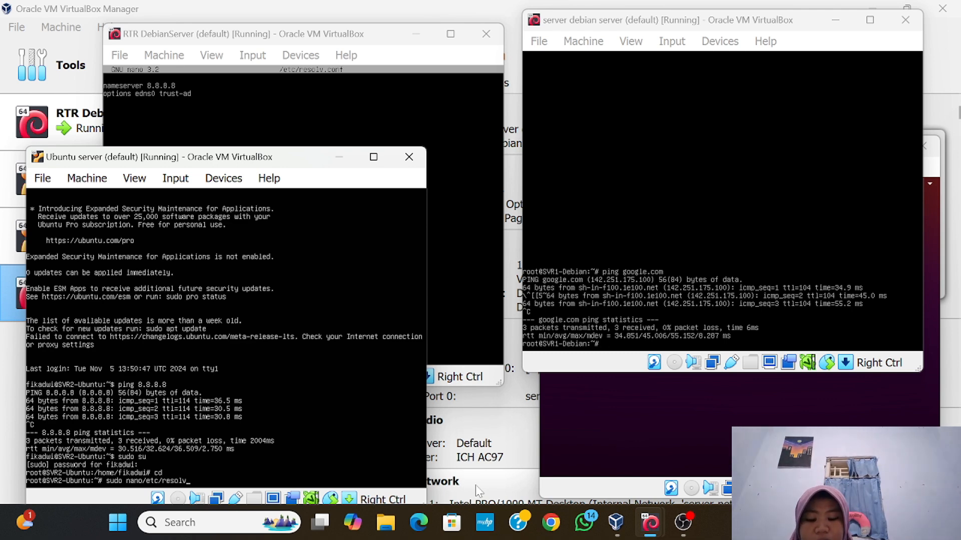
type(",")
key("BackSpace")
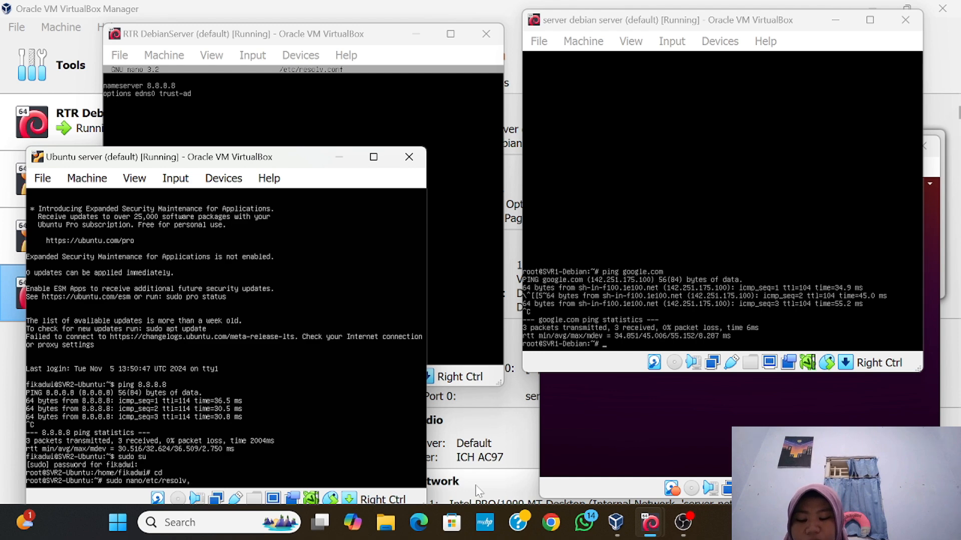
type(".conf")
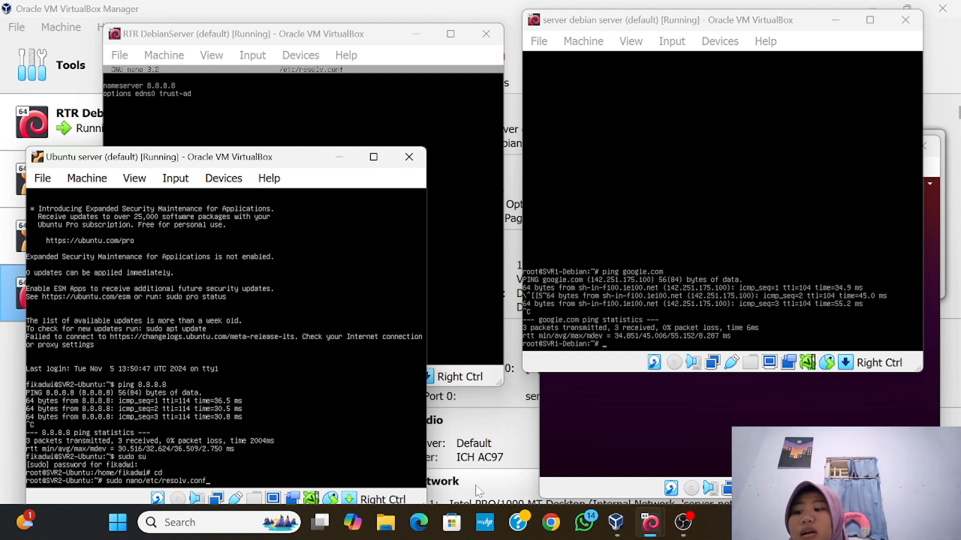
key("Return")
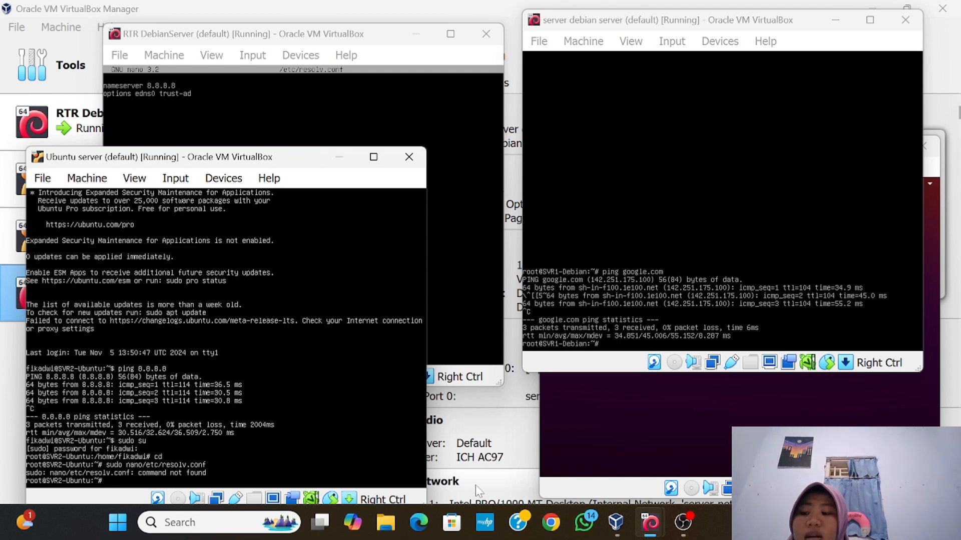
key("Up")
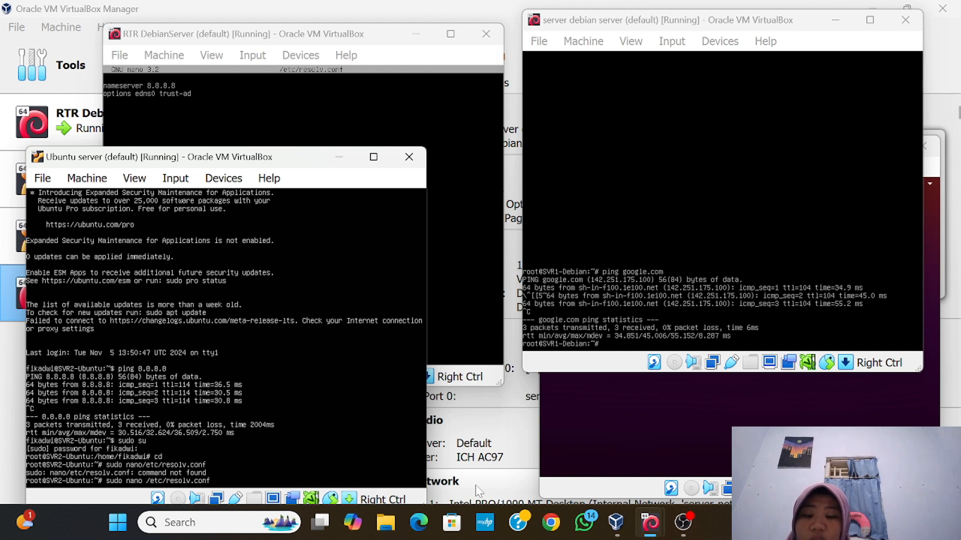
key("Return")
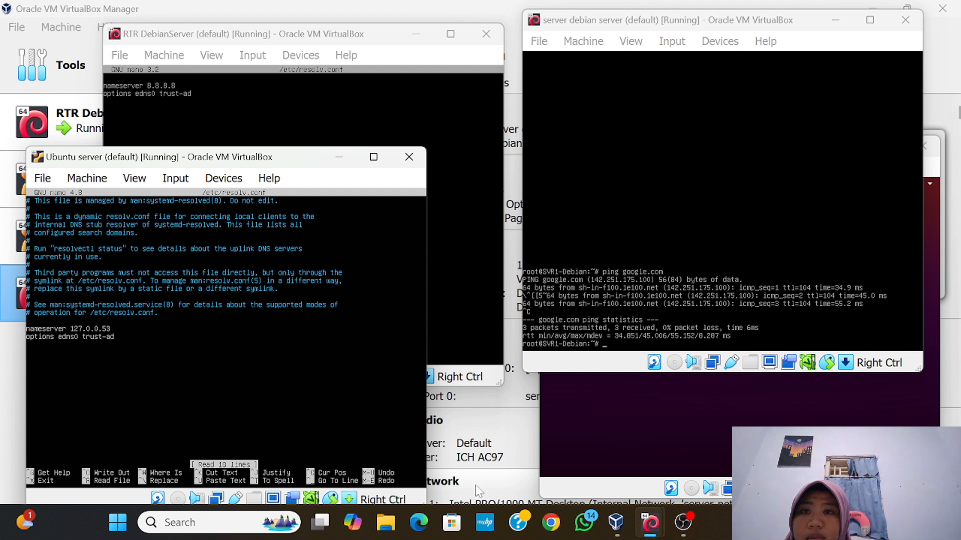
Comment out the 127.0.0.53 entry and add a 'nameserver 8.8.8.8' line below it
type("#")
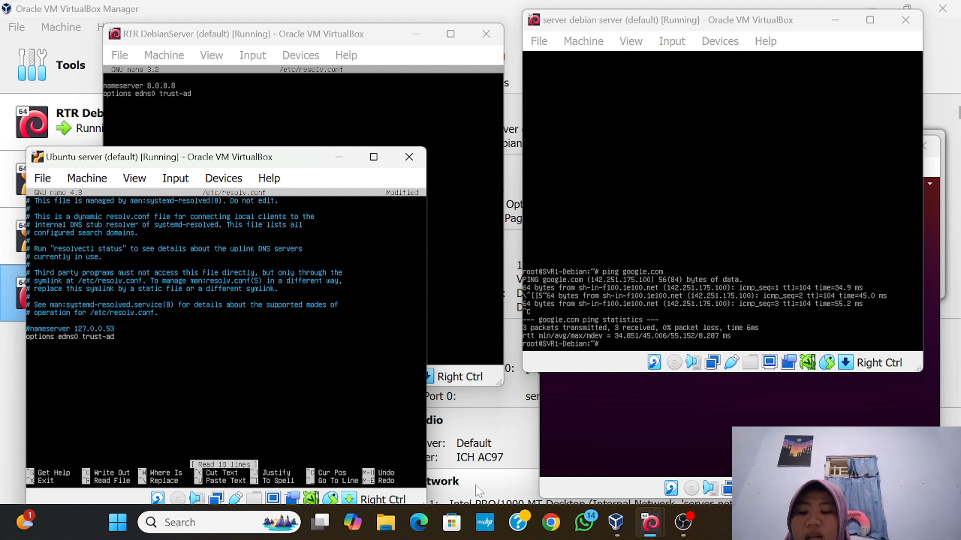
key("Right")
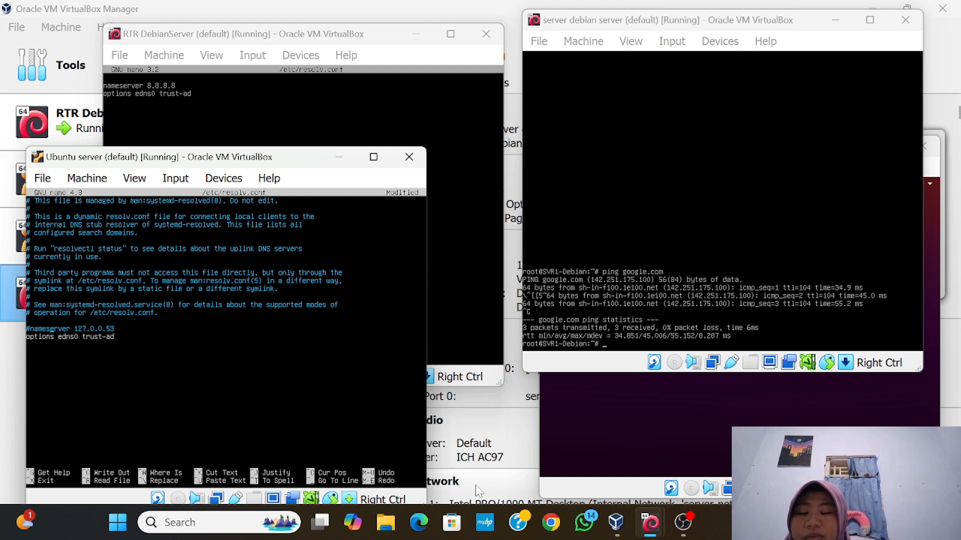
key("Right")
key("Right")
key("Right")
key("Right")
key("Right")
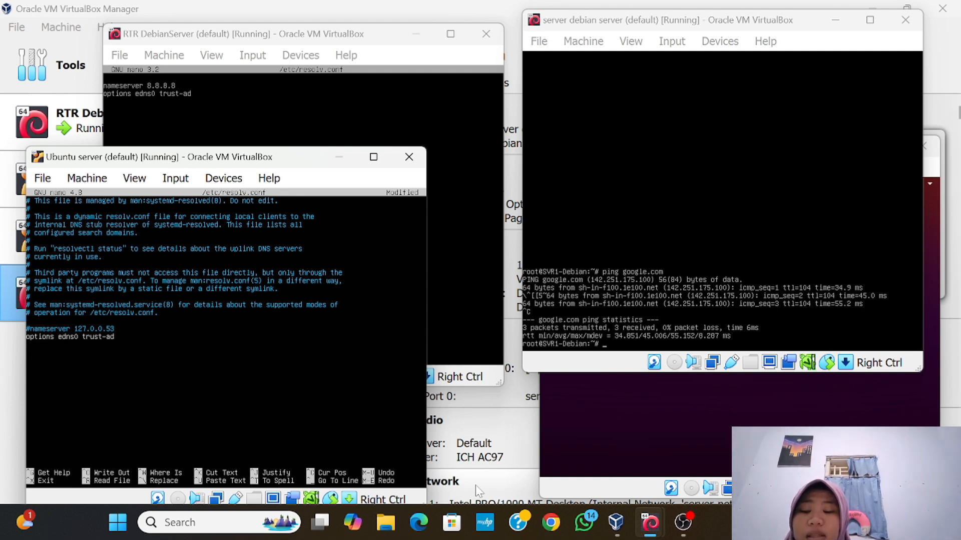
key("Return")
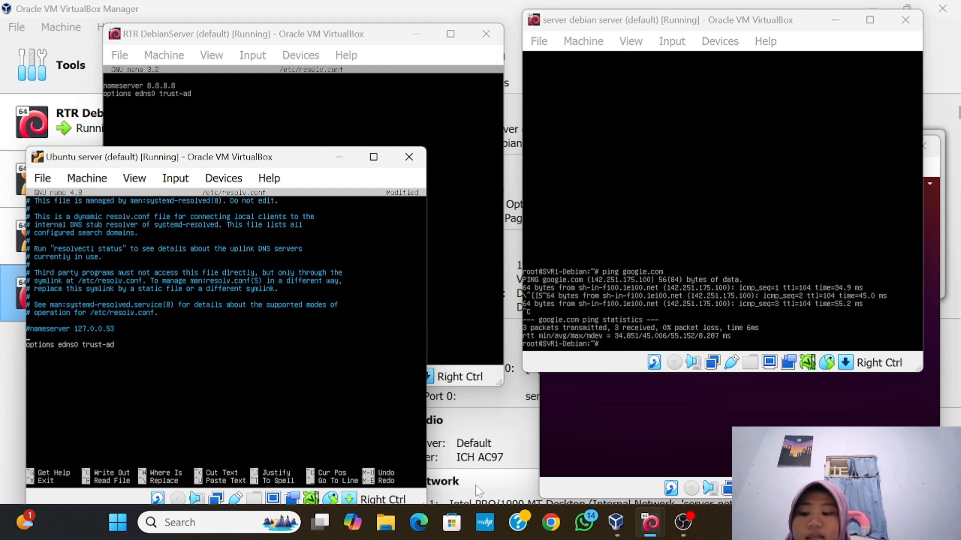
type("nam")
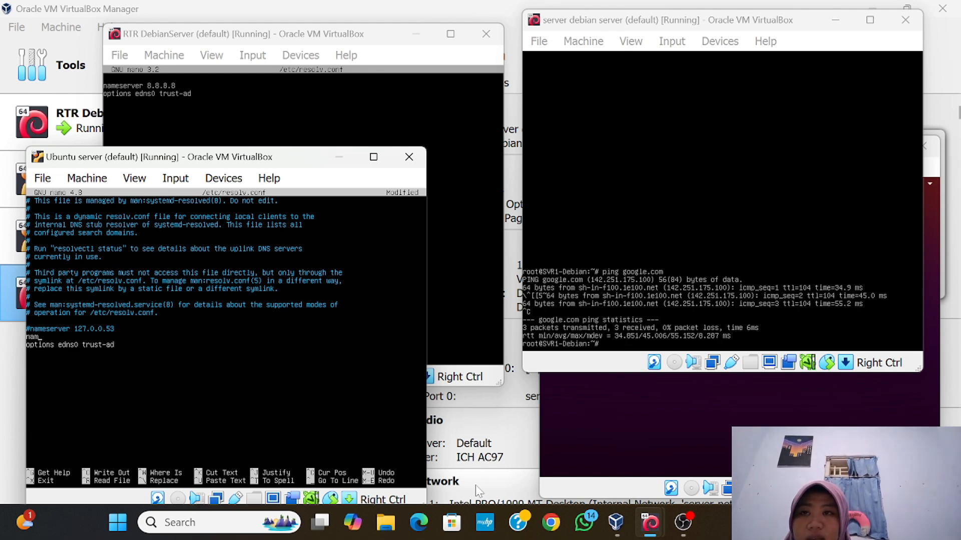
type("eserve")
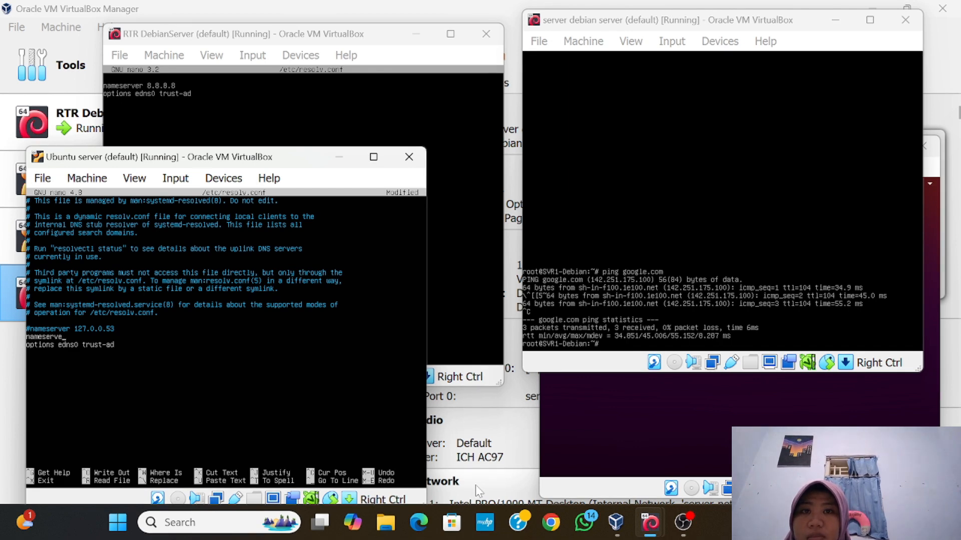
type("r 8.8.8.8")
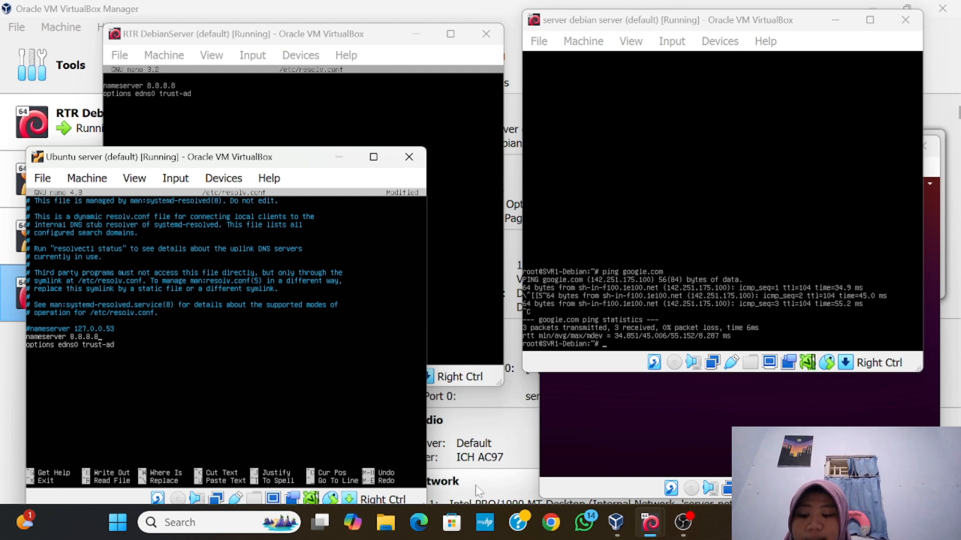
key("Return")
key("Up")
key("Return")
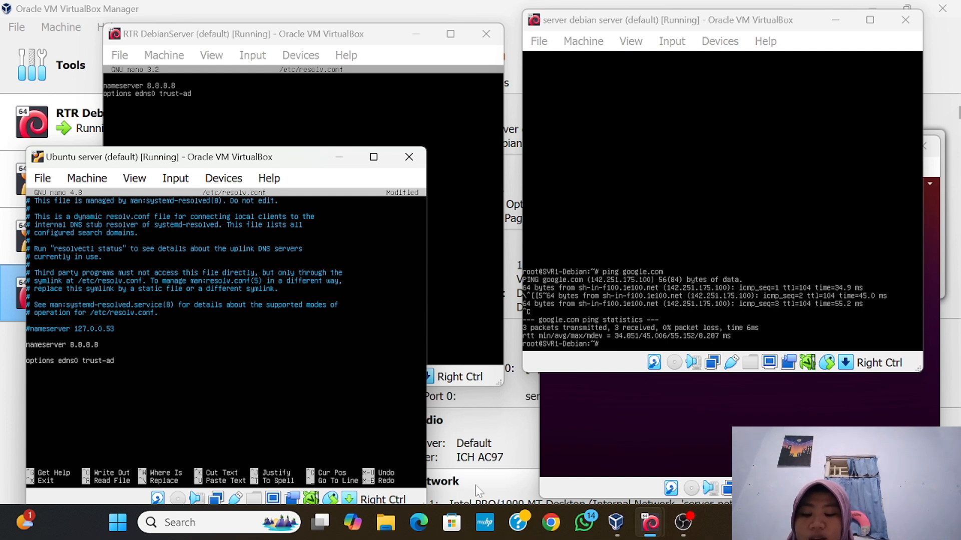
Save the Ubuntu server's resolv.conf under its existing name and exit nano
key("ctrl+x")
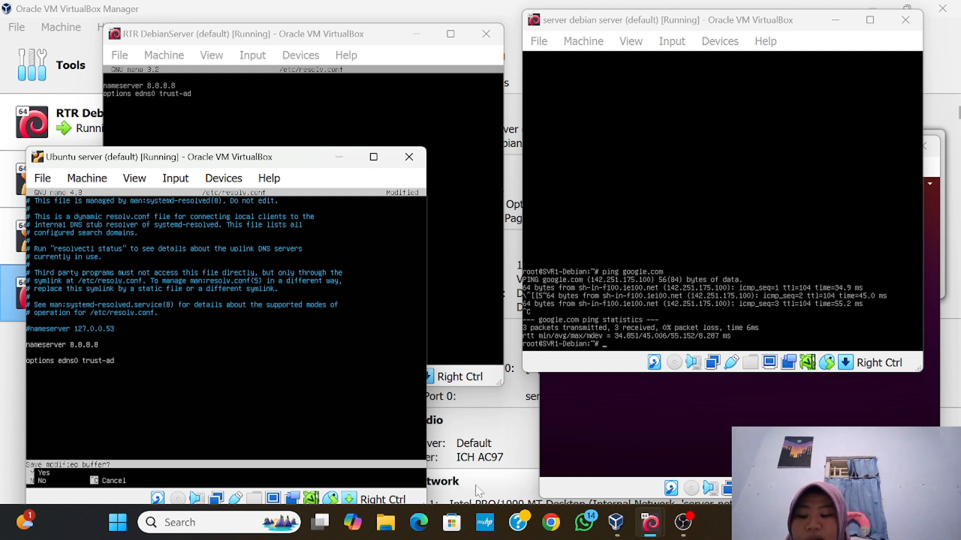
key("y")
key("Return")
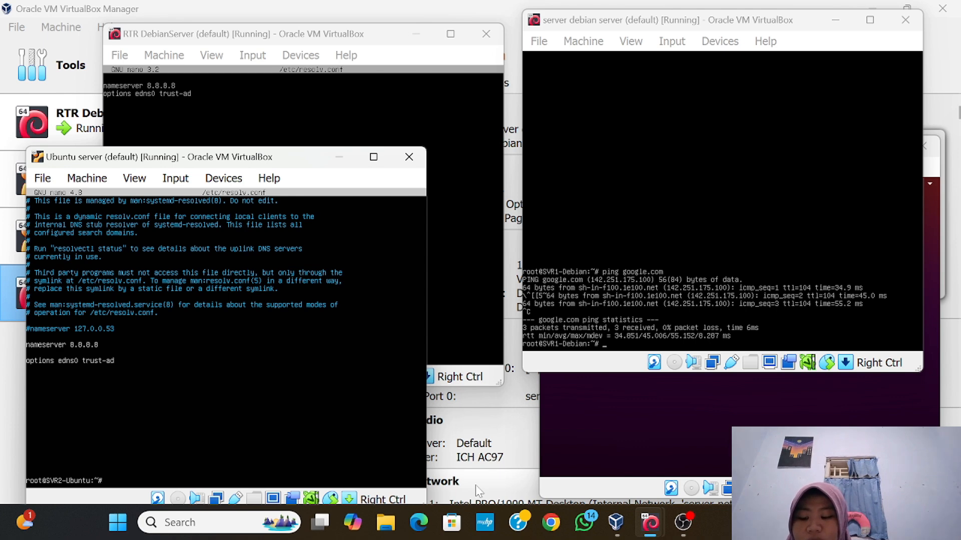
Ping google.com from the Ubuntu server and stop it once replies show 0% loss
type("ping")
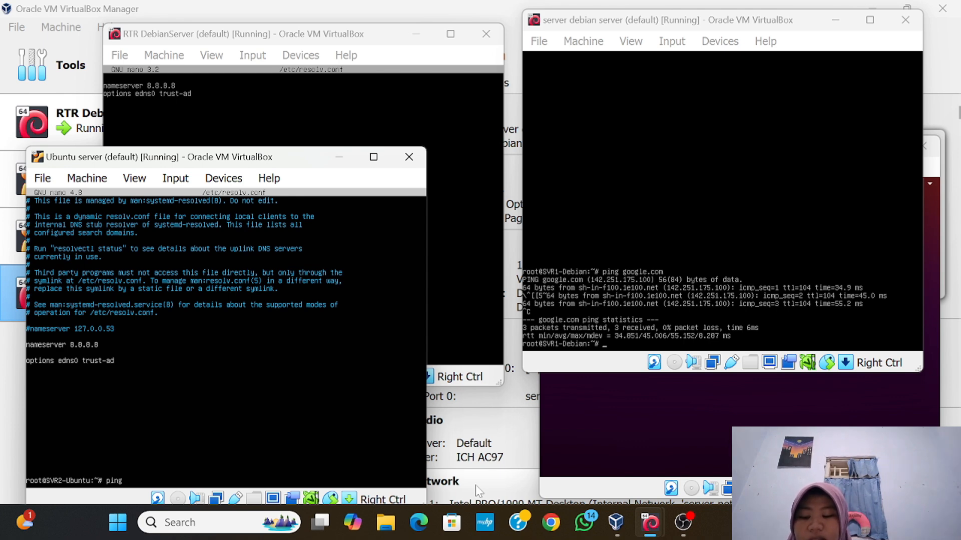
type(" goo")
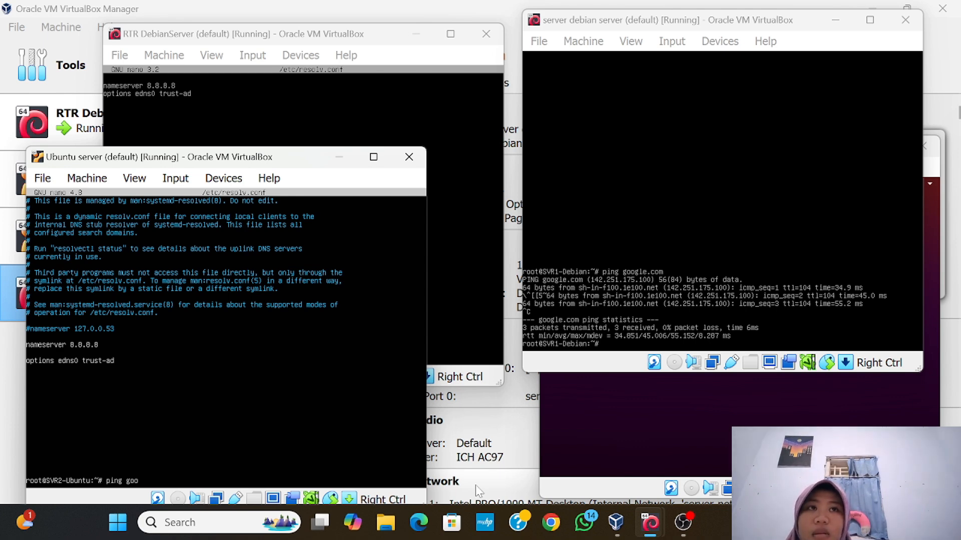
type("gle")
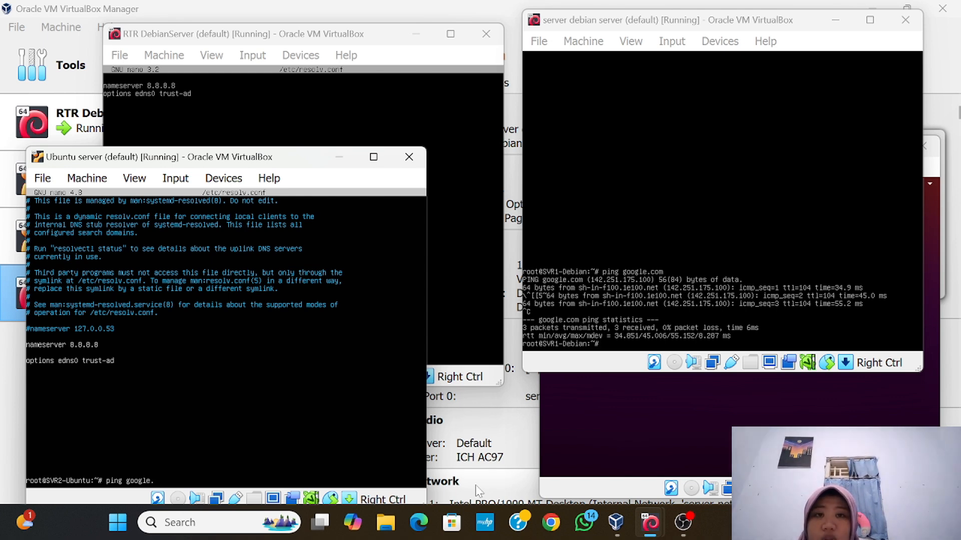
type(".com")
key("Return")
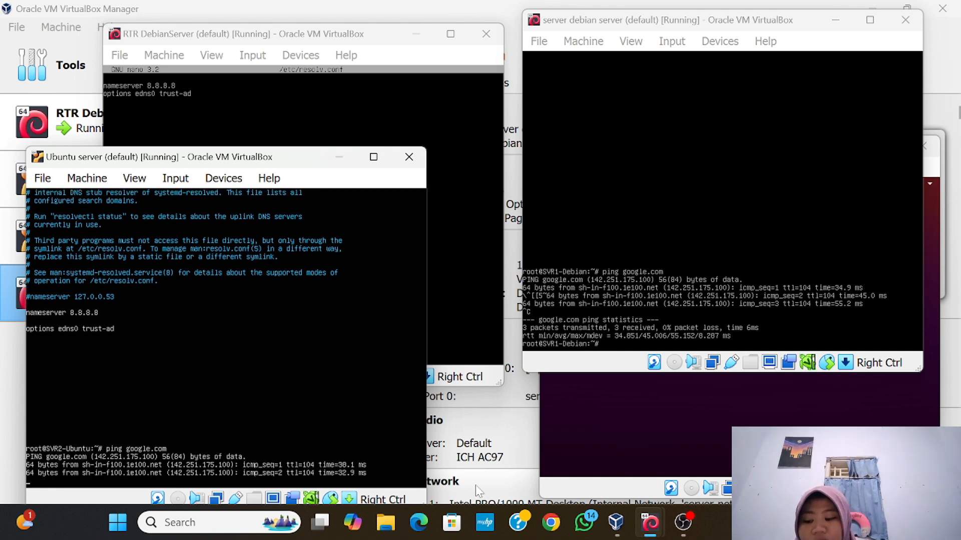
key("ctrl+c")
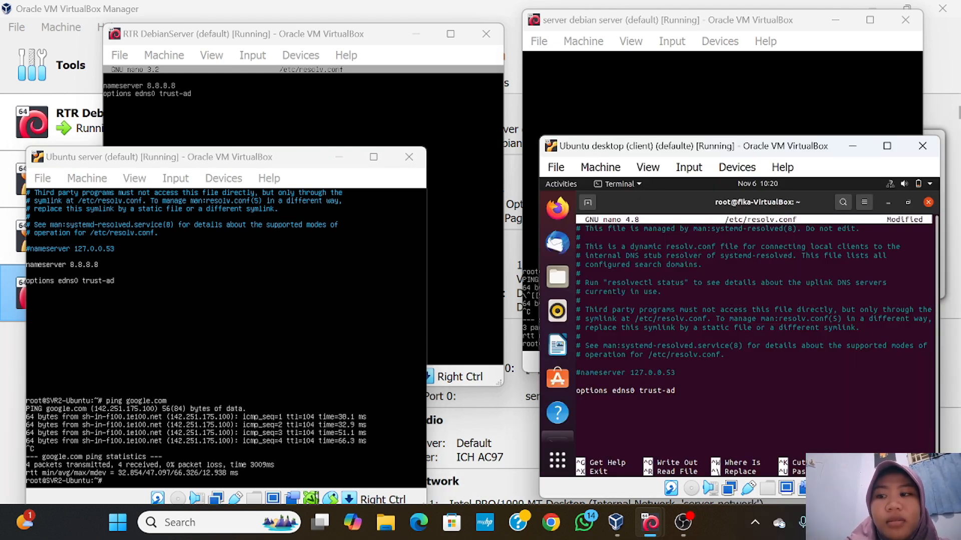
Insert 'nameserver 8.8.8.8' above the options line in the client's resolv.conf and save it
key("Return")
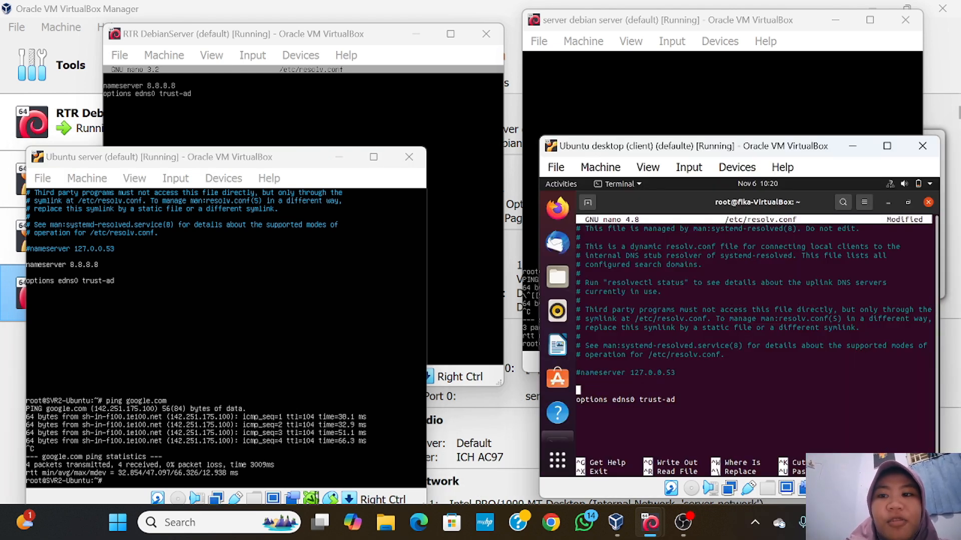
type("n")
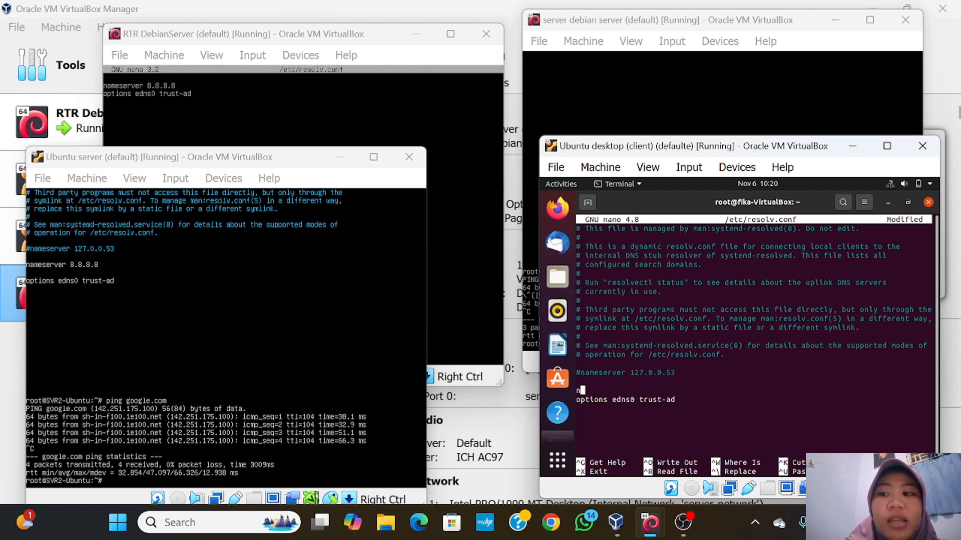
type("ame")
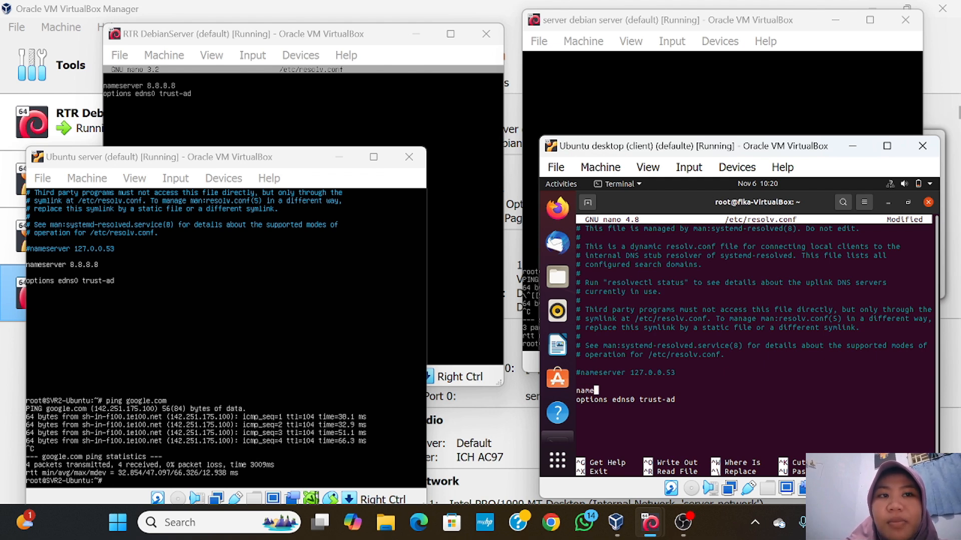
type("server")
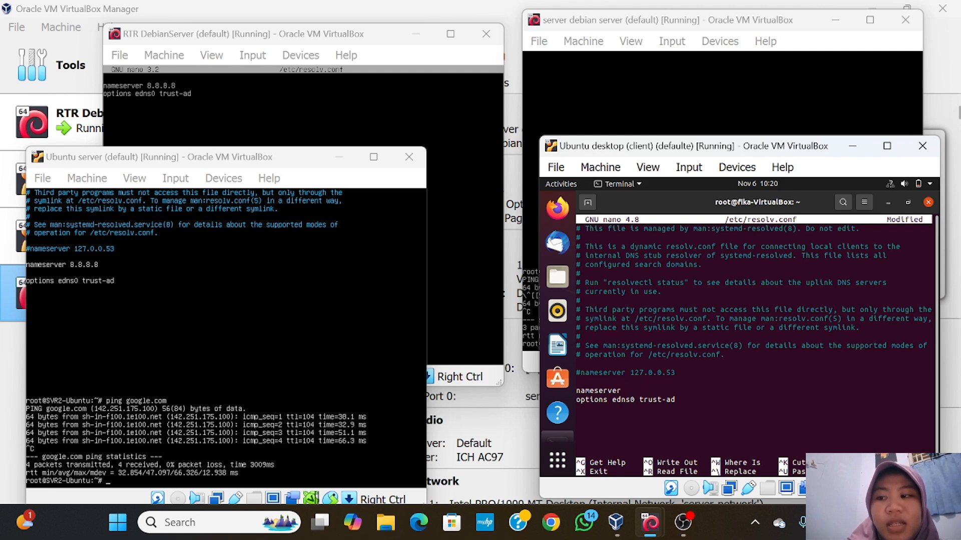
type("8")
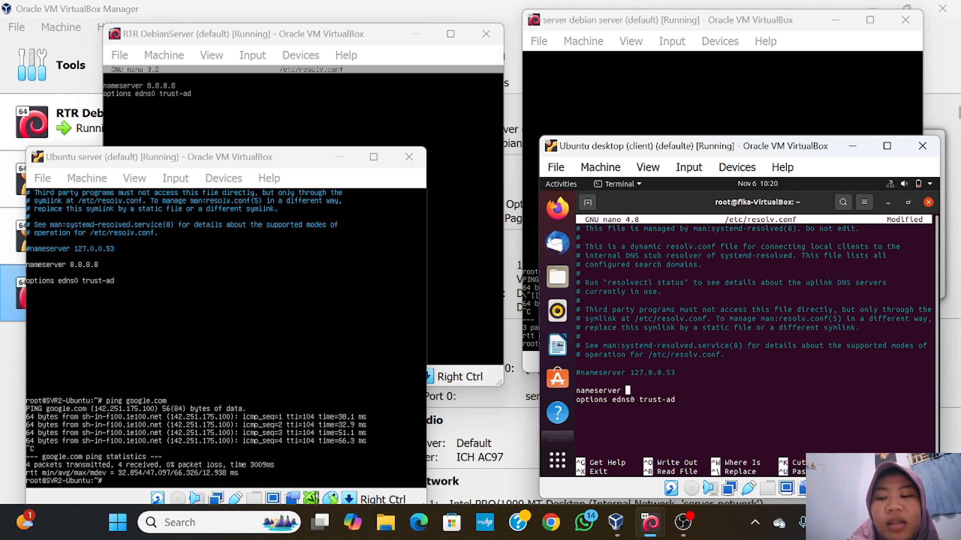
type(".8.")
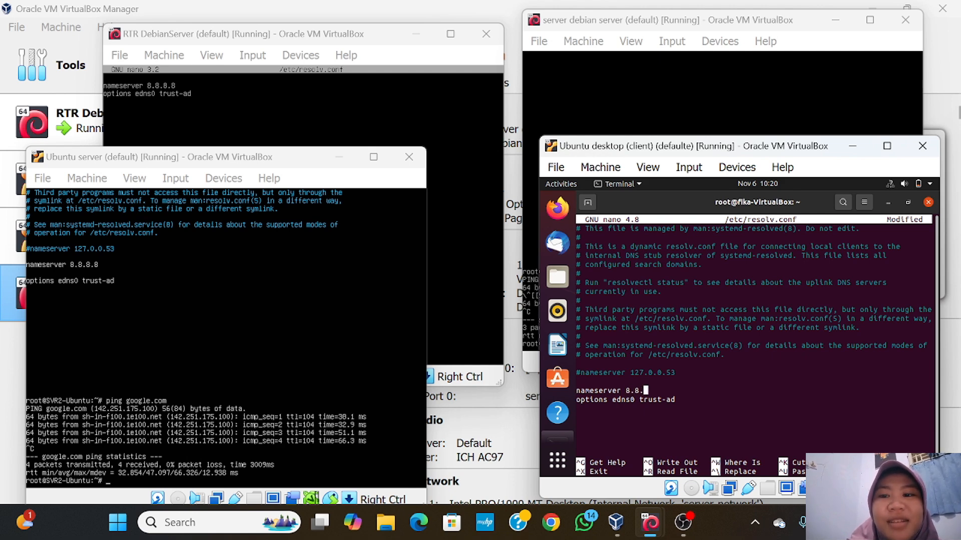
type("8.8")
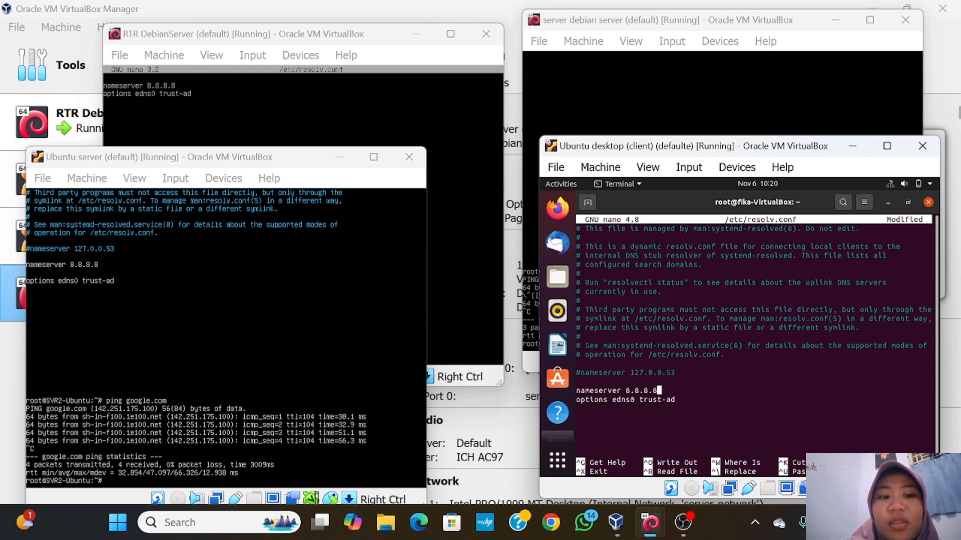
key("ctrl+x")
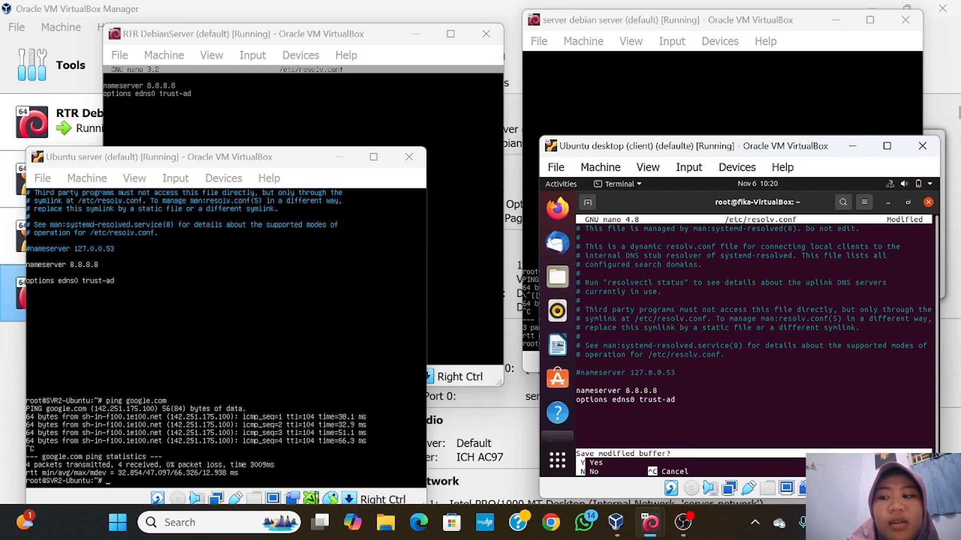
key("y")
key("Return")
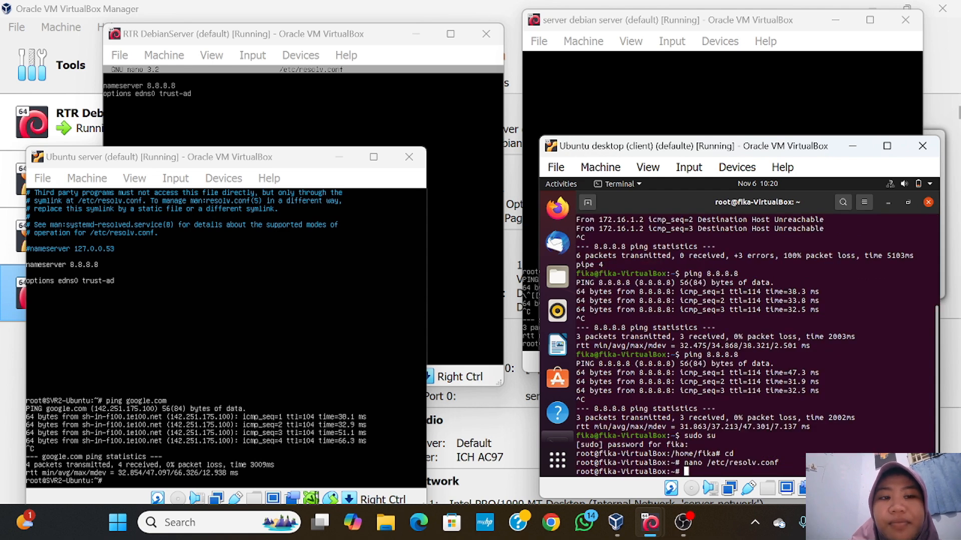
Ping google.com from the desktop client, stopping after 4 packets received with 0% loss
type("ping")
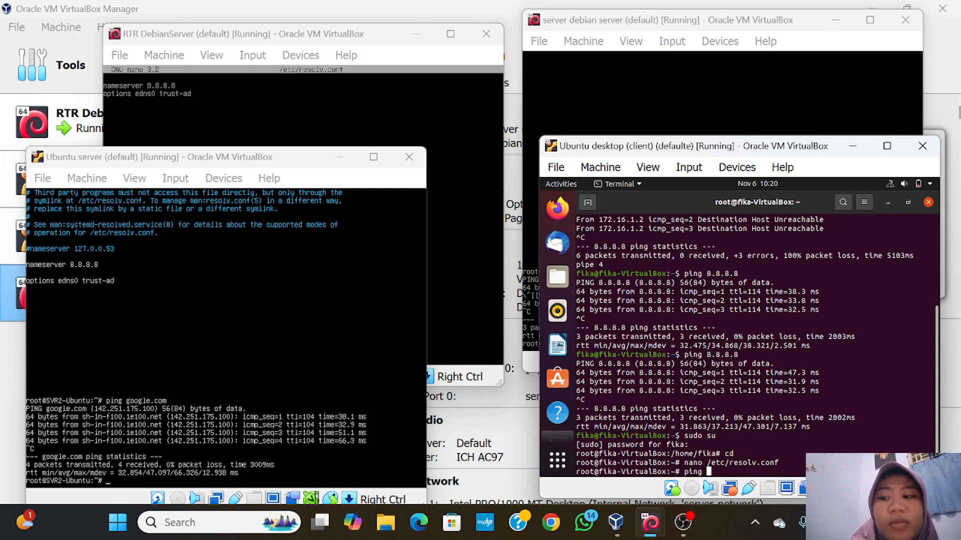
type(" google")
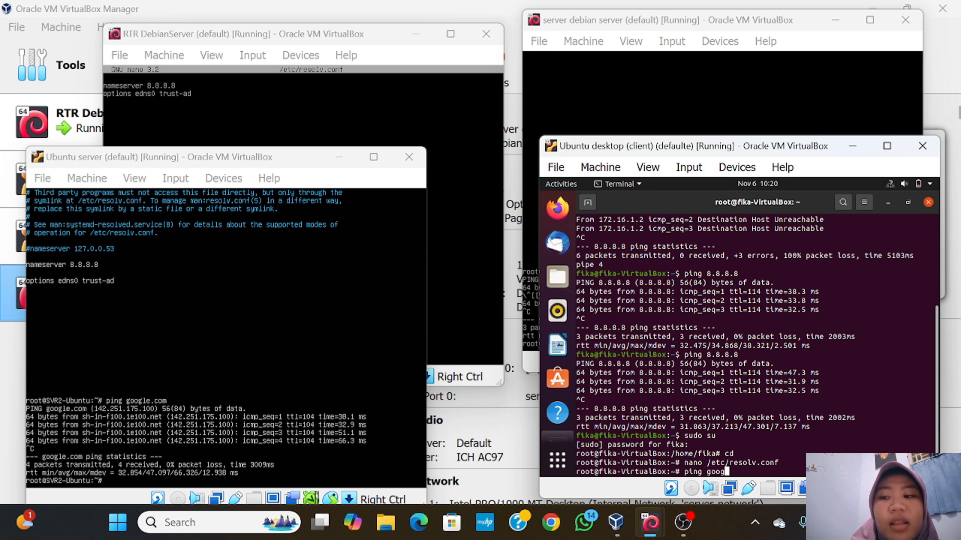
type(".com")
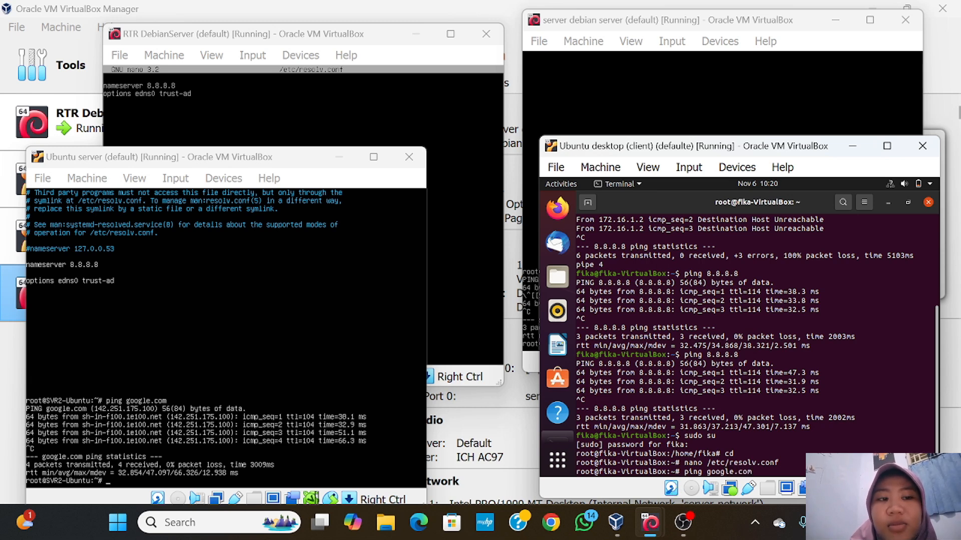
key("Return")
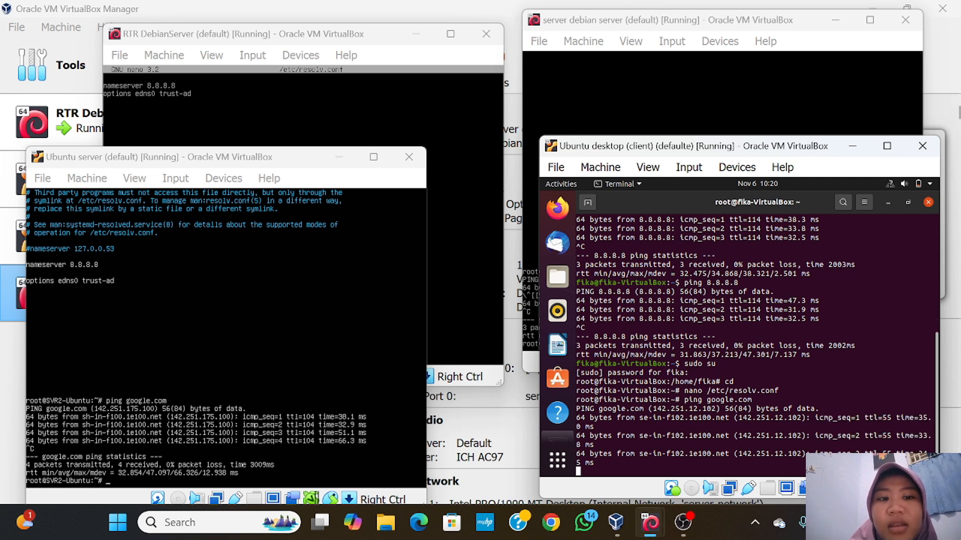
key("ctrl+c")
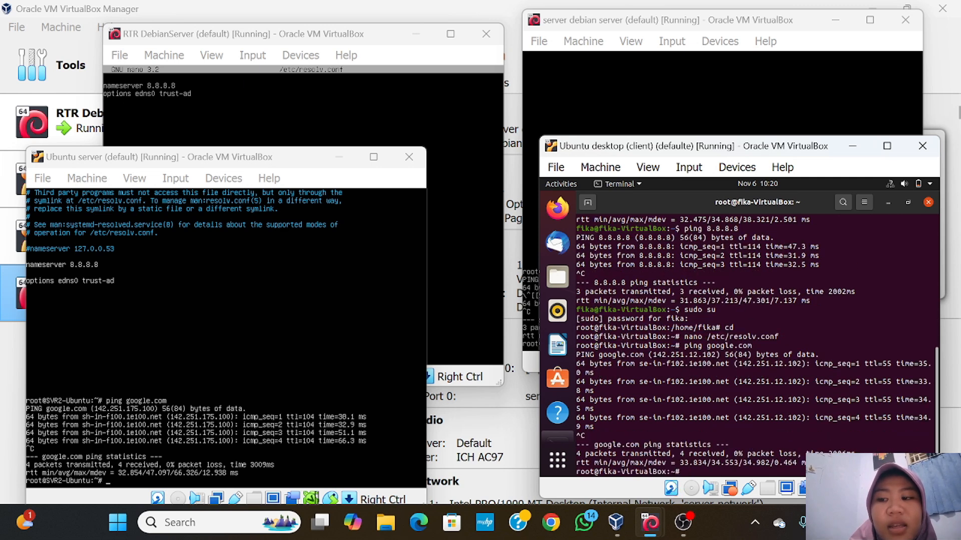